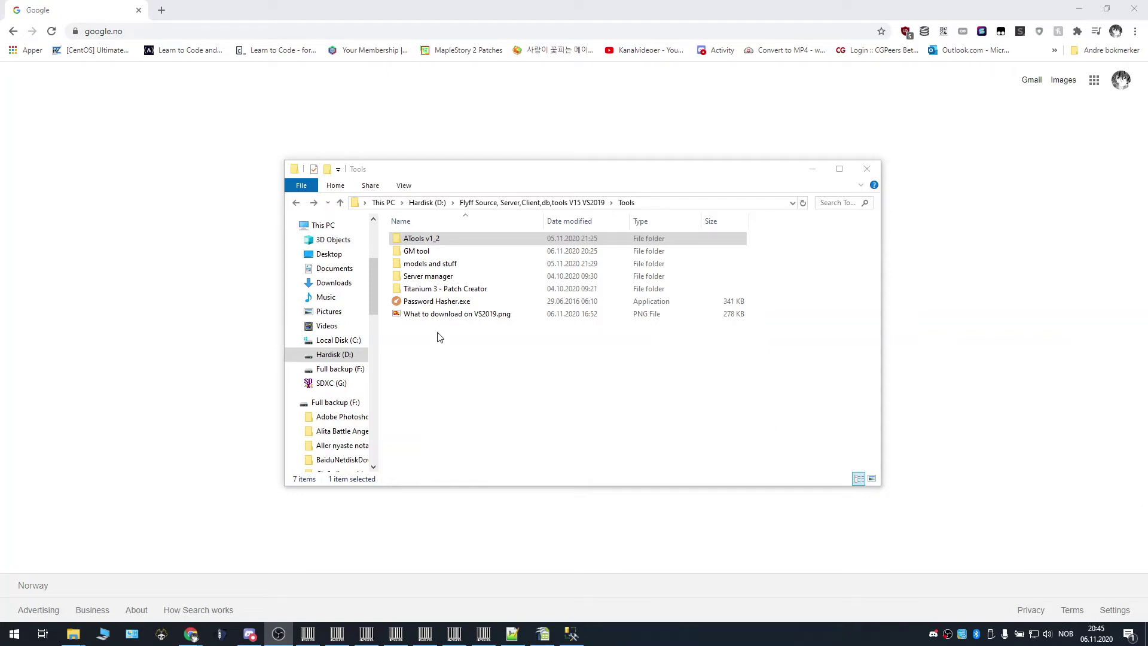
Open the ATools v1_2 folder in File Explorer.
click(415, 242)
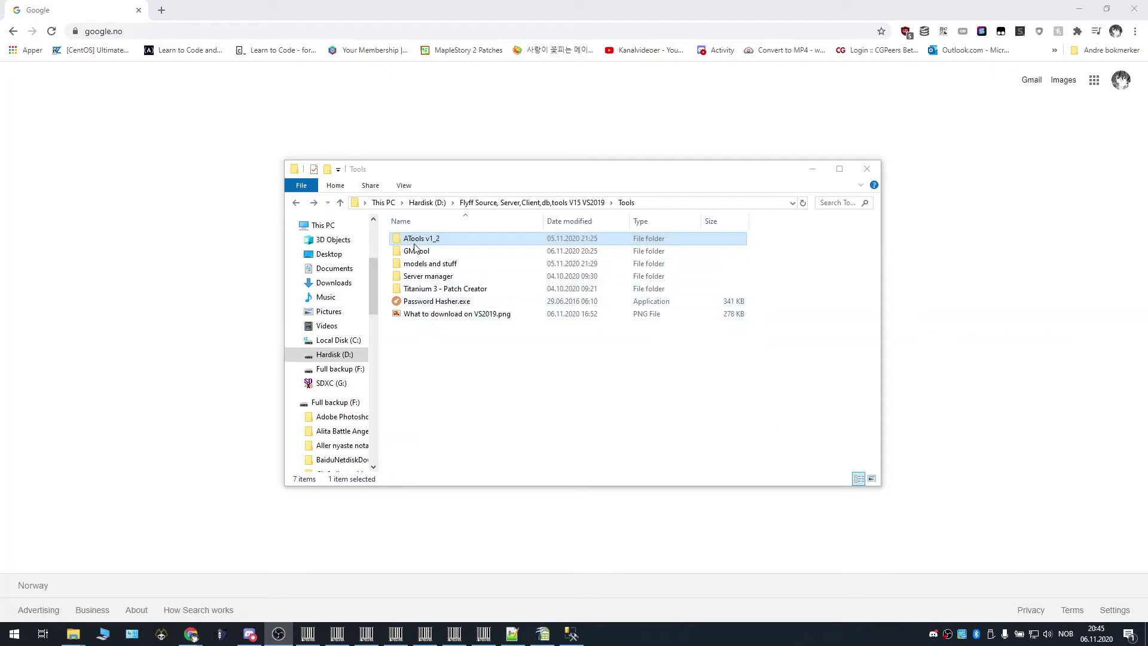
double_click(455, 243)
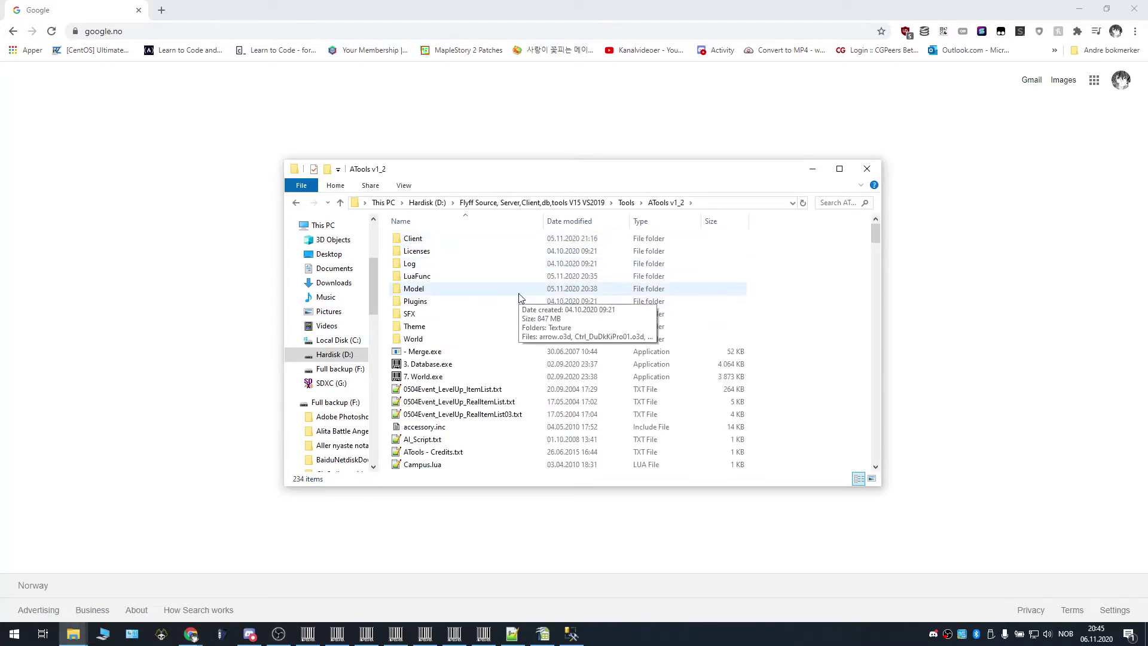
scroll(682, 298, down, 3)
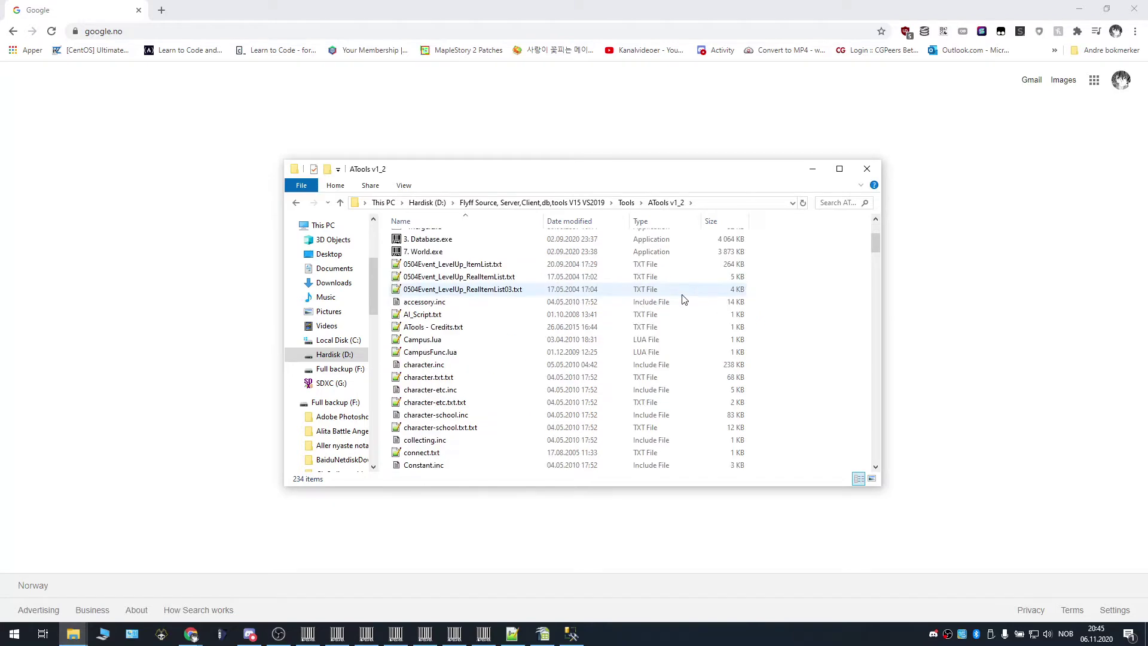
scroll(682, 299, up, 3)
scroll(733, 310, down, 2)
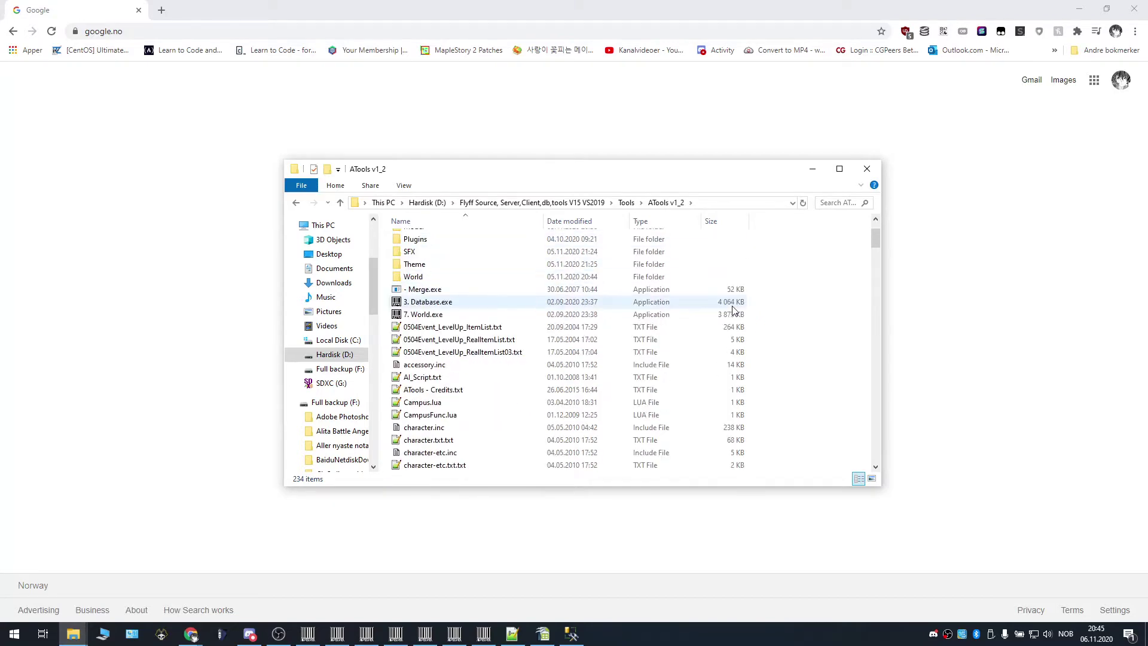
scroll(691, 301, down, 3)
scroll(682, 300, down, 2)
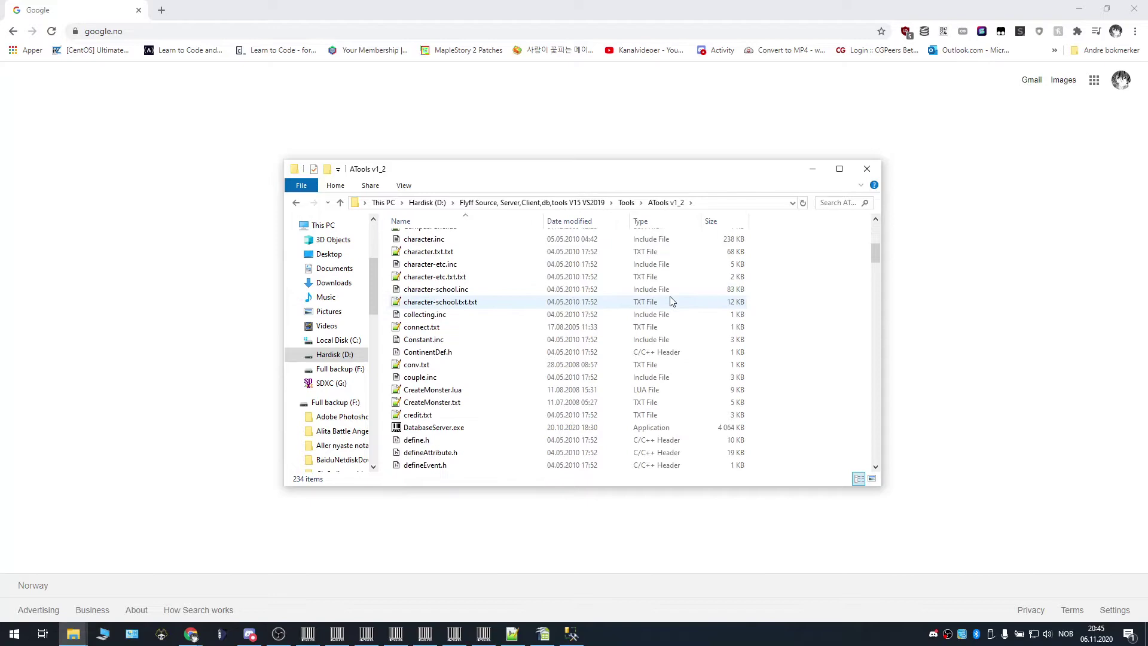
scroll(674, 301, down, 3)
scroll(671, 301, up, 5)
scroll(672, 300, up, 2)
scroll(672, 301, down, 6)
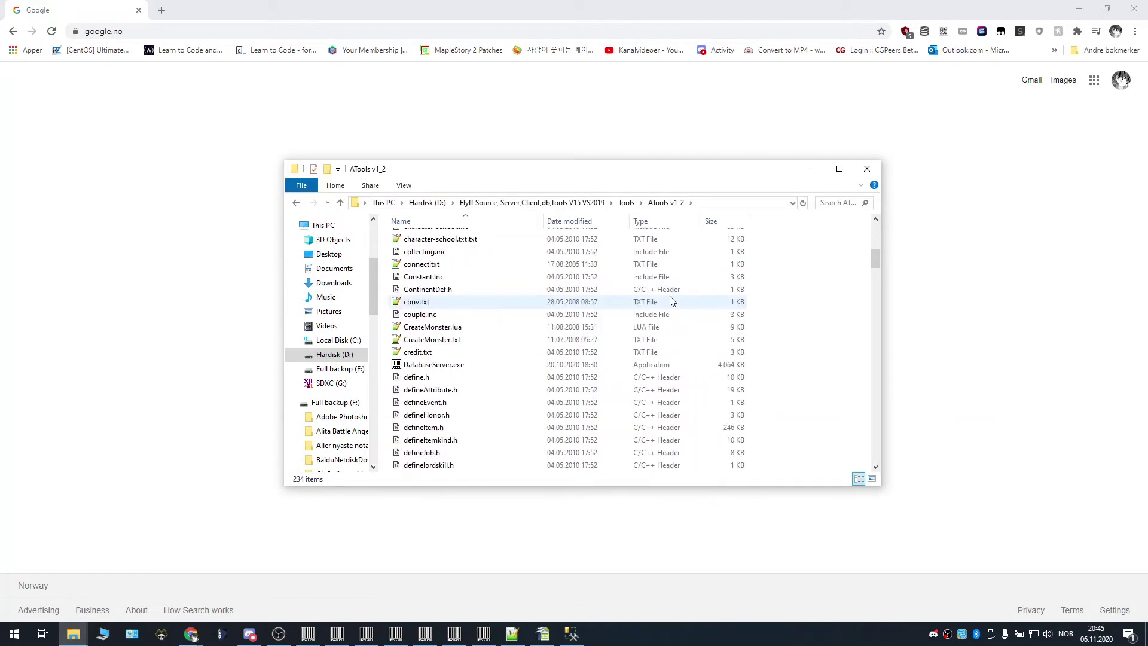
scroll(671, 301, up, 6)
scroll(671, 301, down, 5)
scroll(670, 300, down, 6)
scroll(668, 302, down, 6)
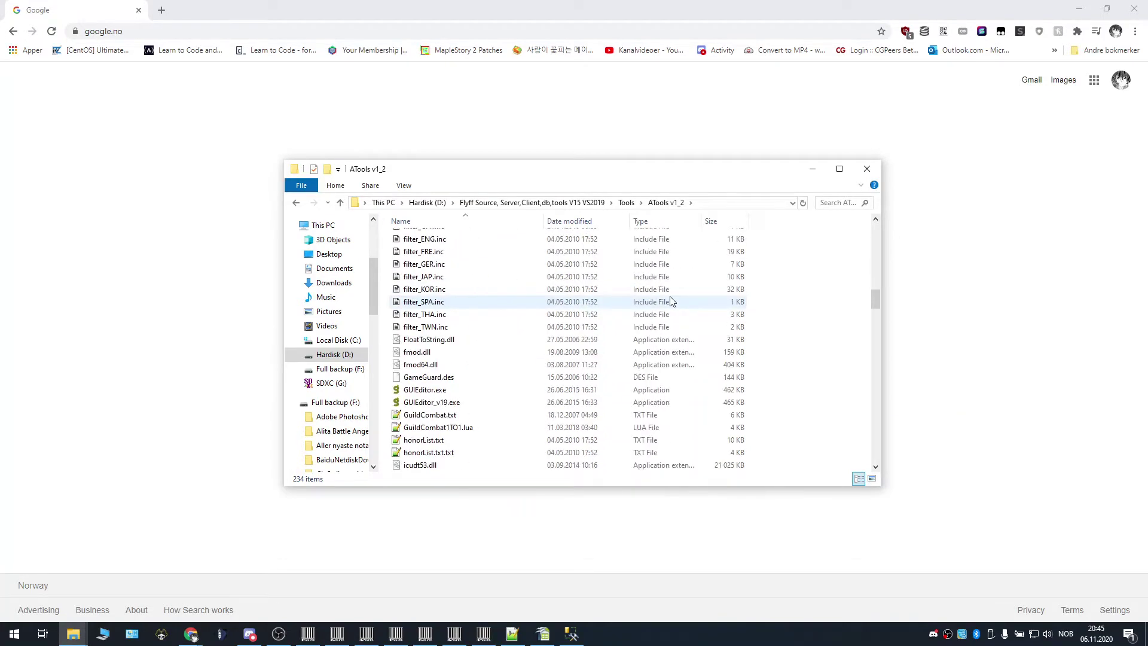
scroll(667, 302, down, 6)
scroll(474, 270, up, 3)
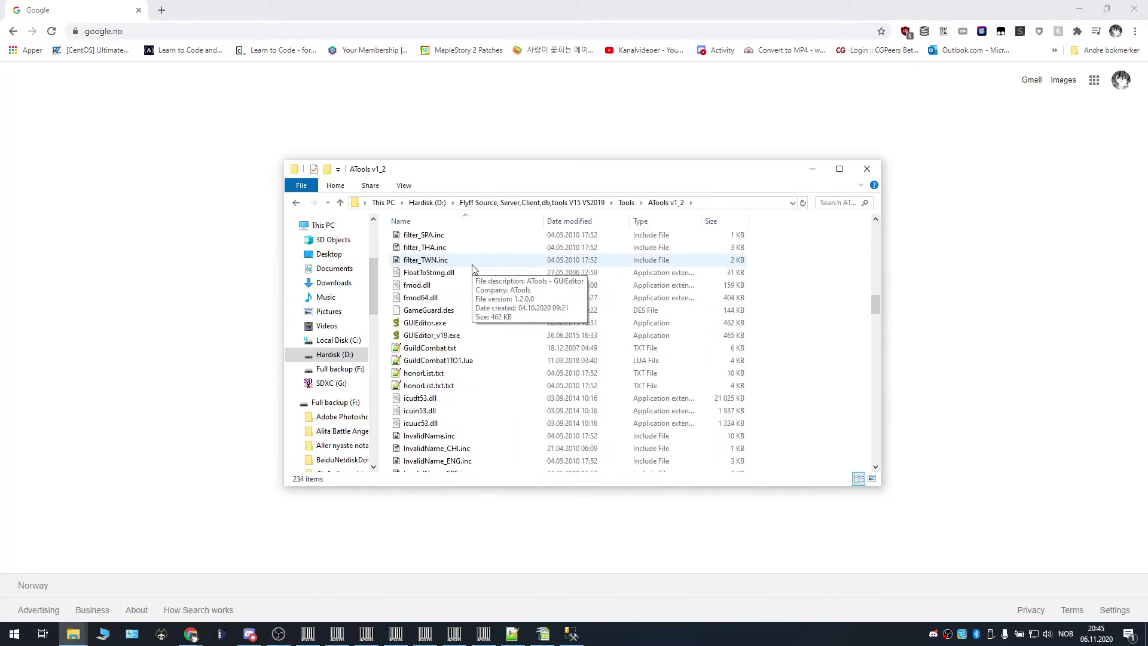
scroll(497, 292, down, 5)
scroll(503, 297, down, 5)
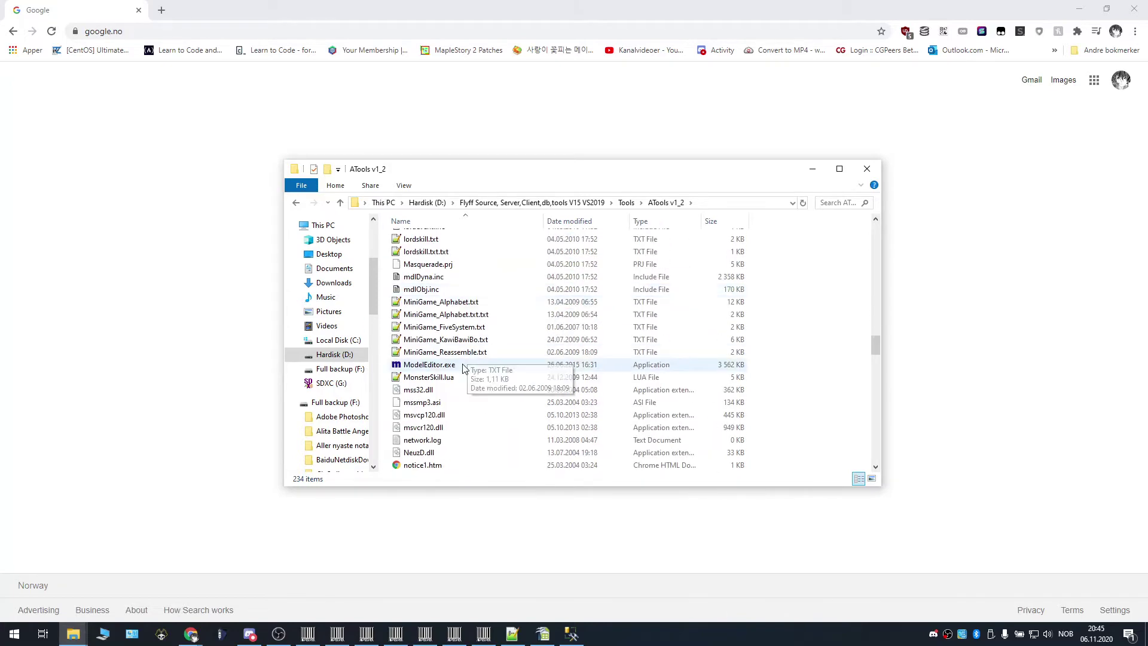
scroll(464, 367, down, 3)
scroll(464, 367, down, 3)
scroll(464, 368, down, 3)
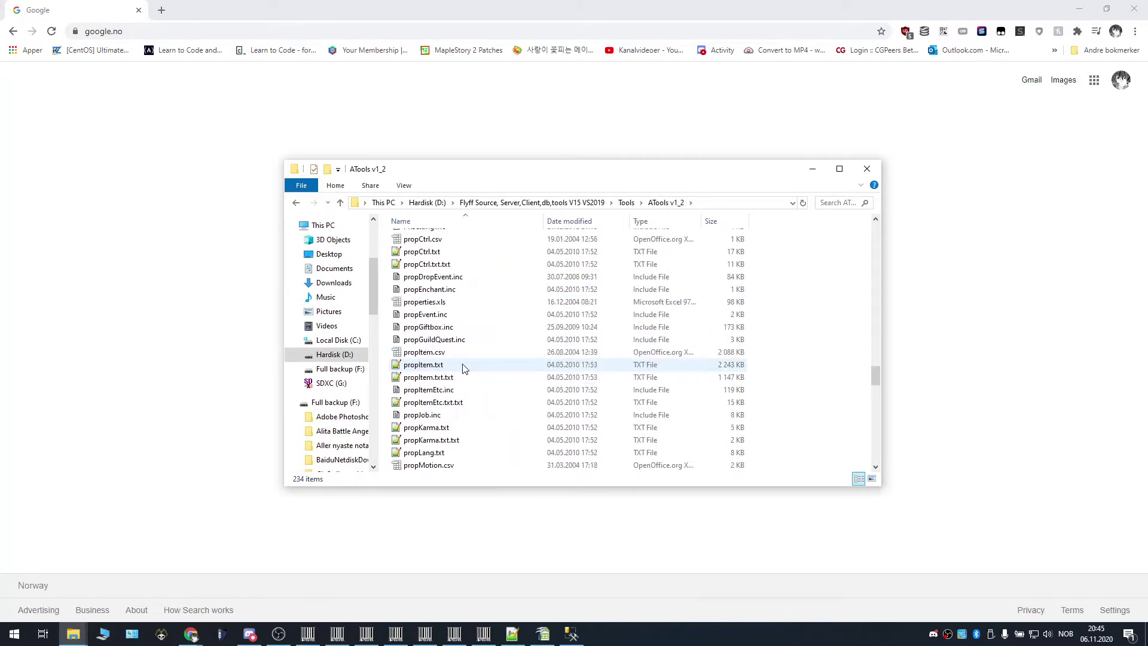
scroll(464, 369, down, 3)
scroll(465, 368, down, 3)
scroll(465, 369, down, 3)
scroll(467, 368, down, 3)
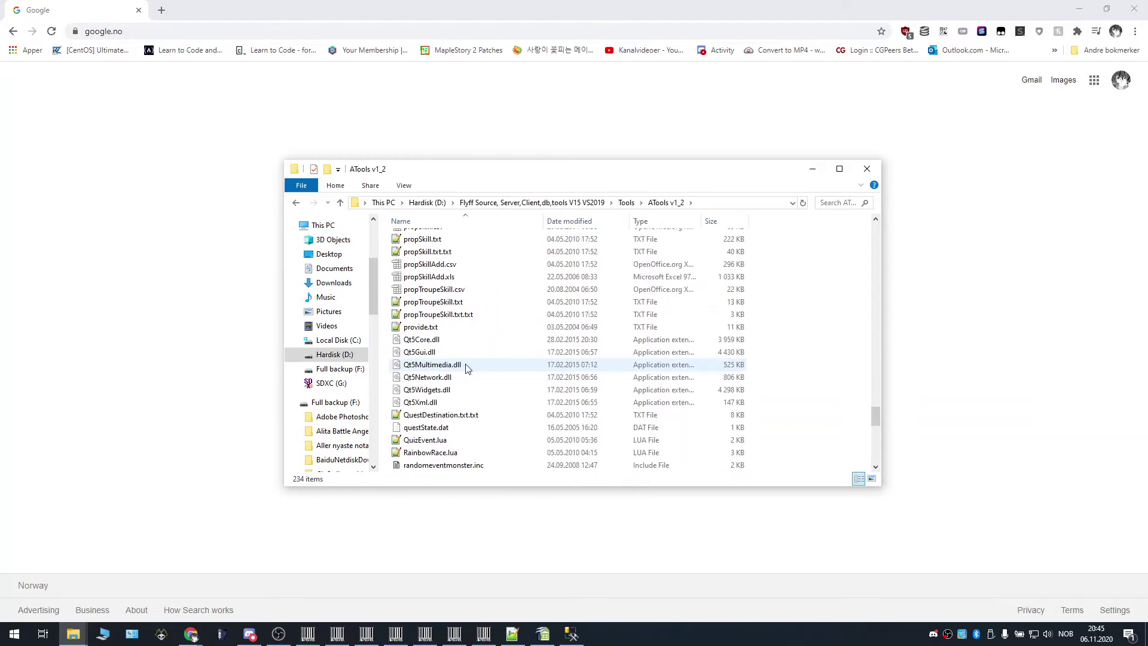
scroll(468, 367, down, 3)
scroll(465, 440, down, 3)
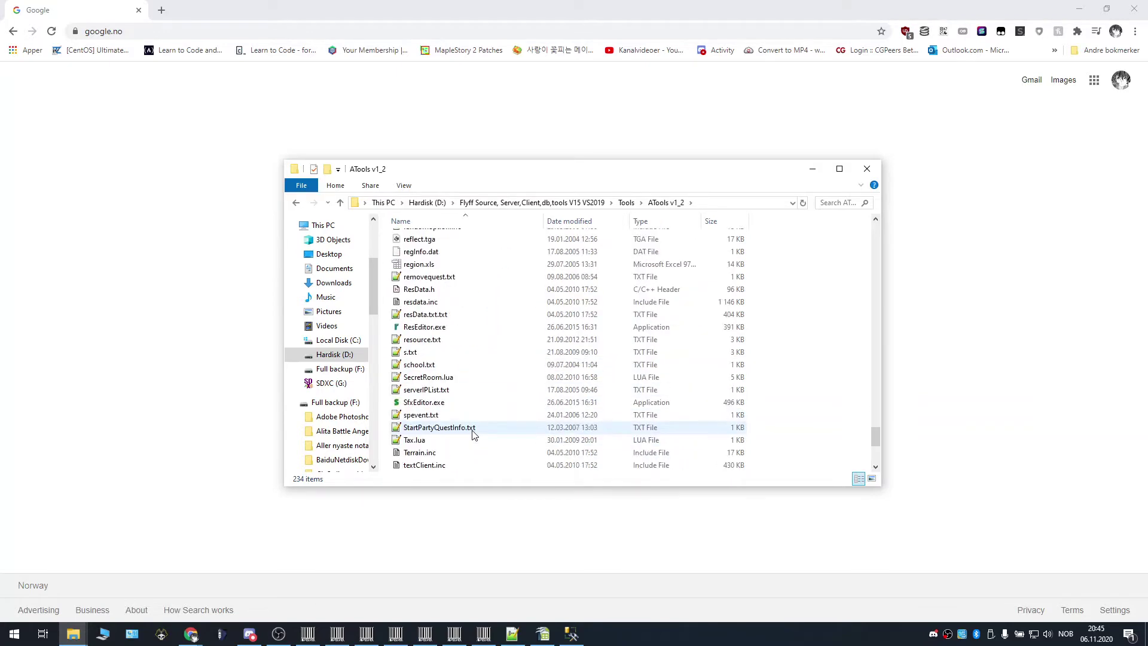
scroll(464, 410, down, 3)
scroll(464, 411, down, 2)
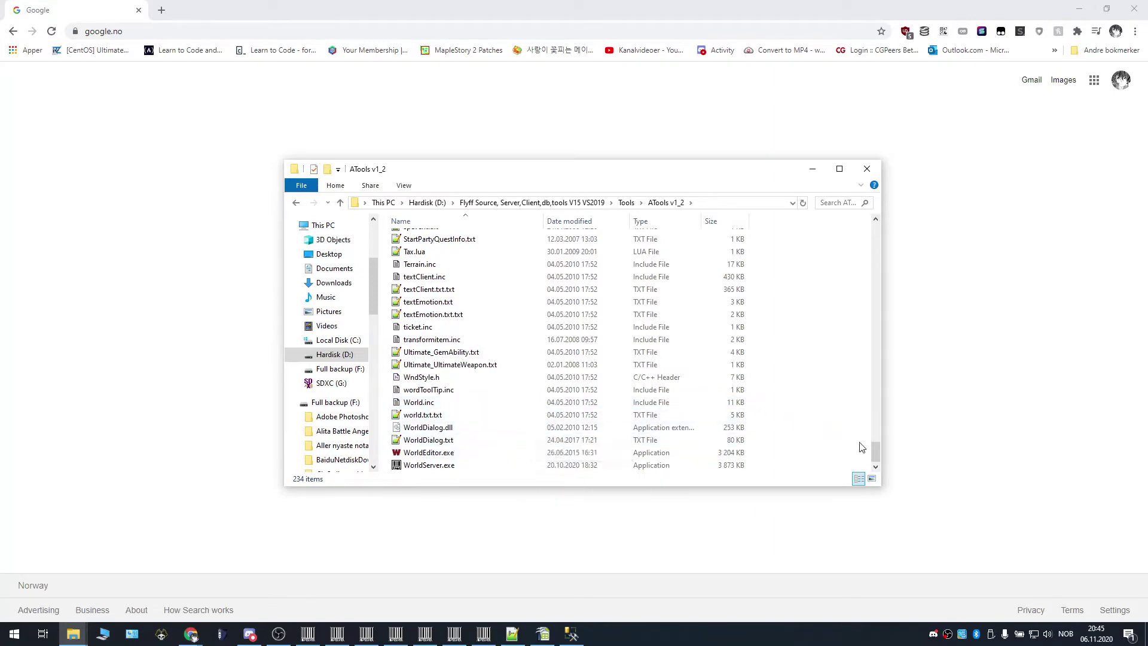
mouse_move(875, 460)
mouse_down()
mouse_move(882, 231)
mouse_move(885, 453)
mouse_up()
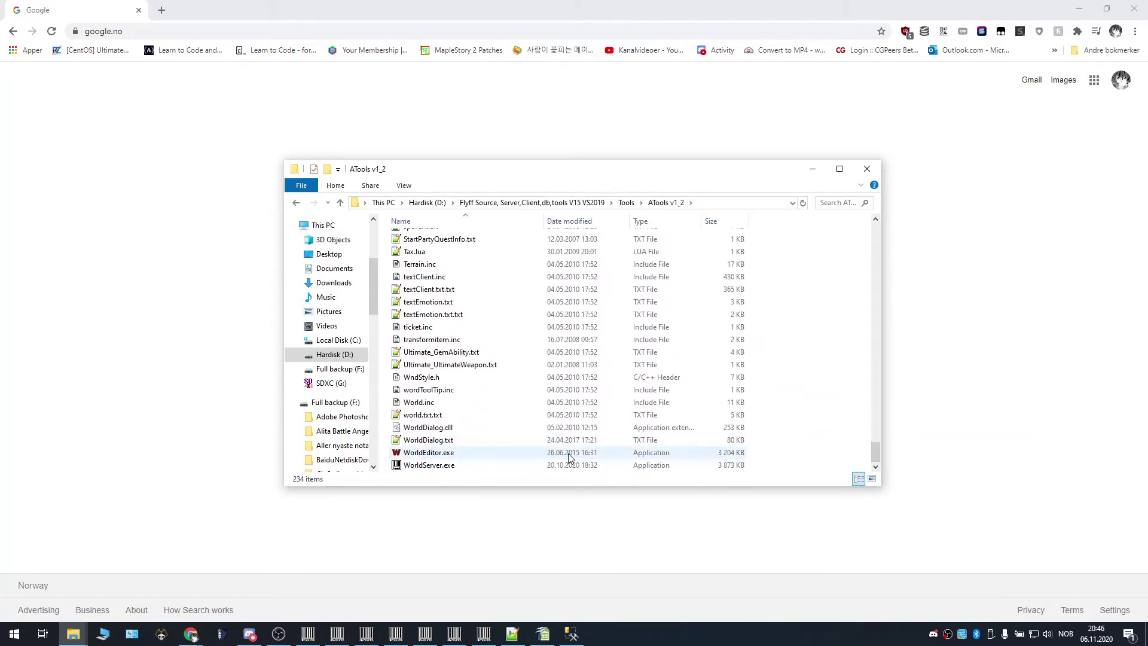
Launch WorldEditor and move the Navigator panel to the lower right.
double_click(503, 453)
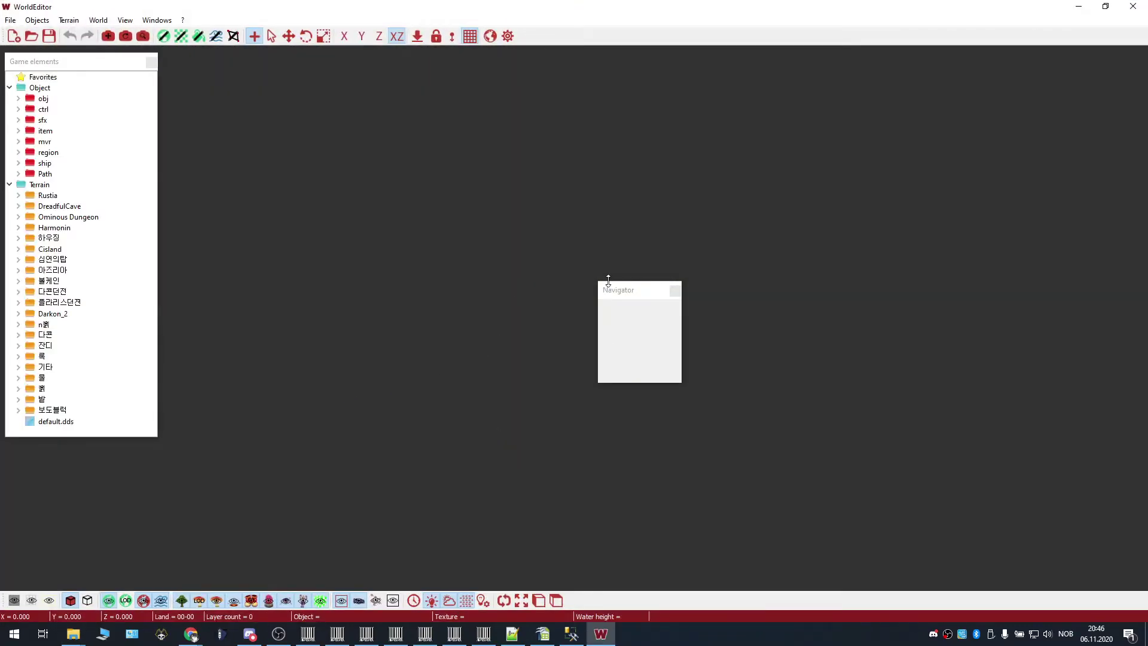
mouse_move(611, 288)
mouse_down()
mouse_move(1053, 465)
mouse_move(1027, 383)
mouse_up()
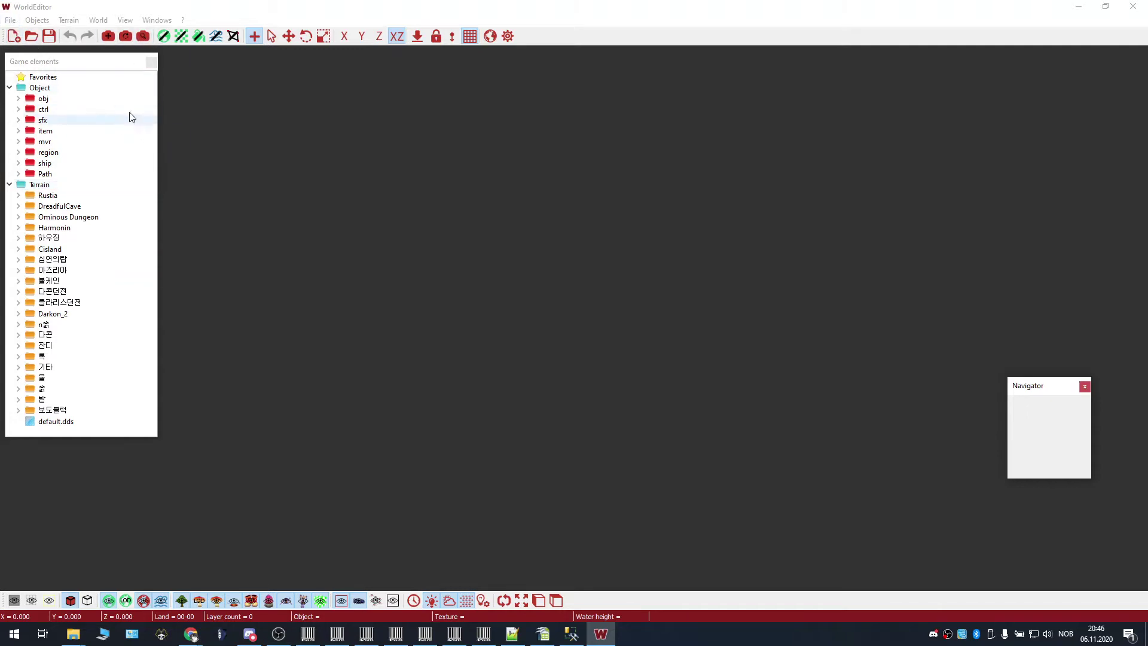
click(292, 158)
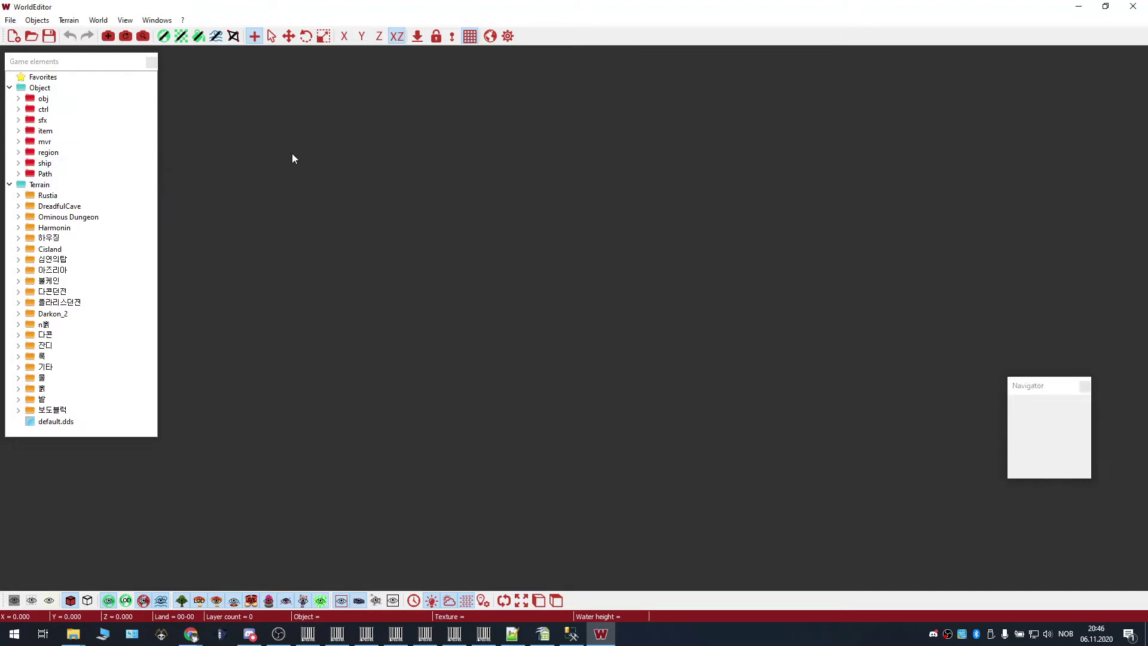
Load DuRustia.wld from the DuRustia folder via File > Open.
click(12, 23)
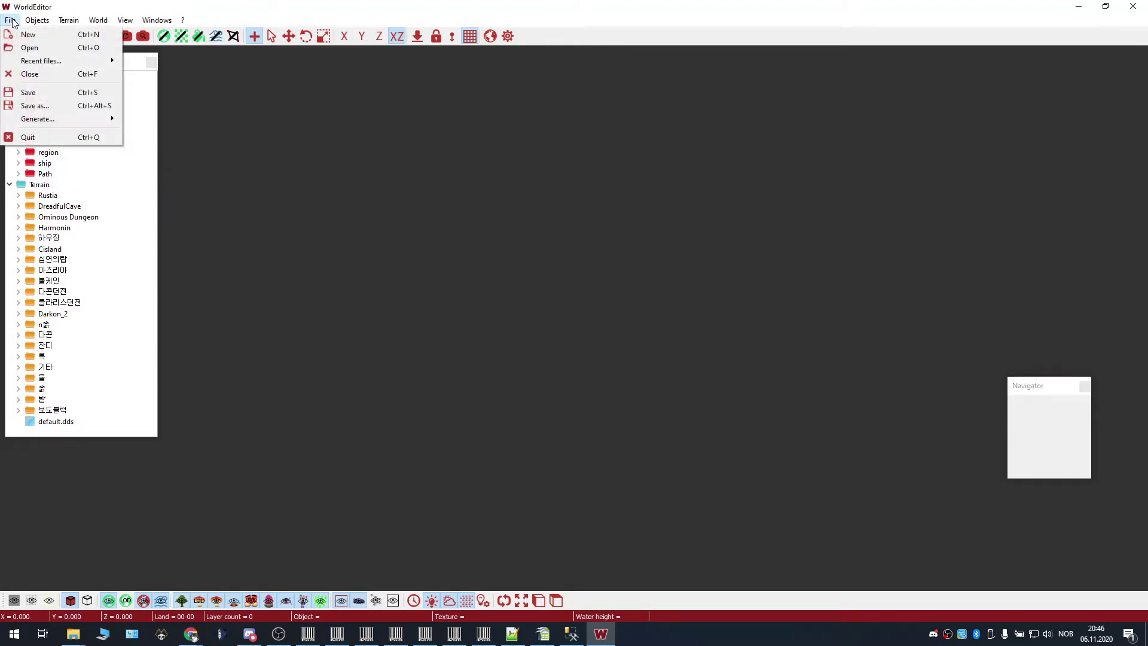
click(30, 49)
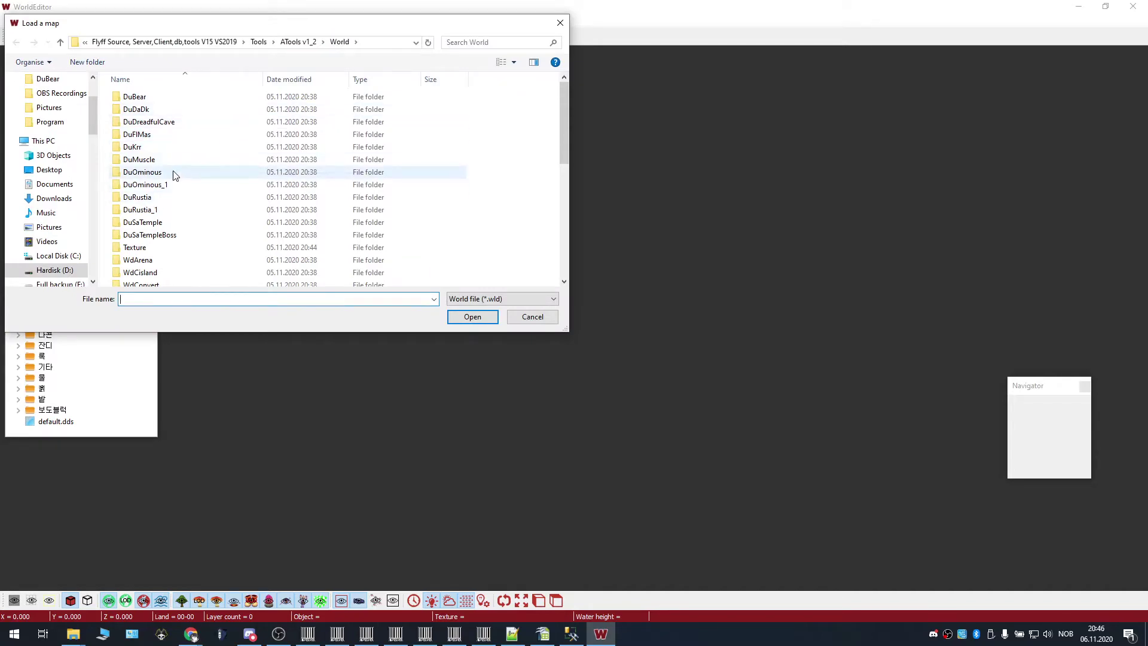
double_click(166, 198)
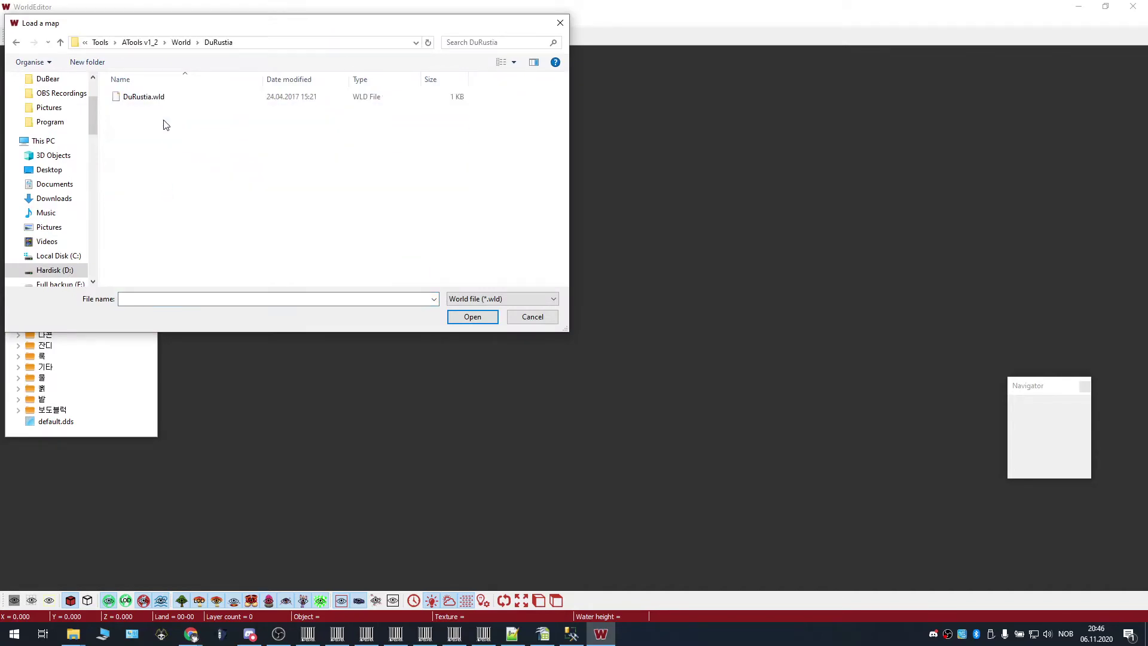
double_click(154, 99)
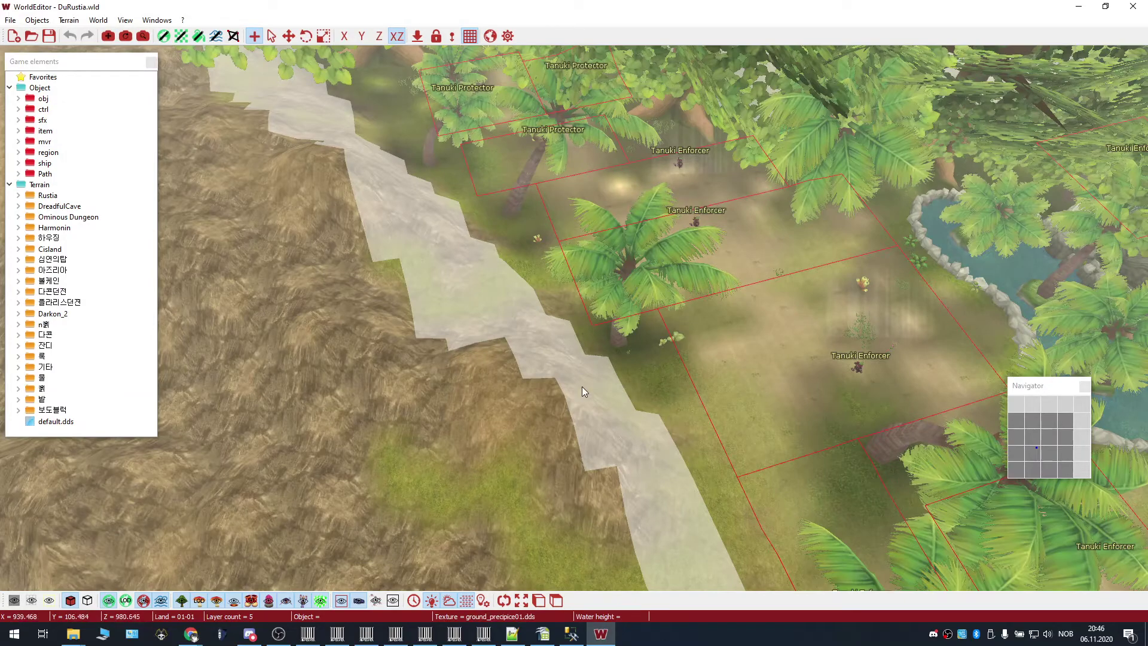
Fly the camera over the palm clearing to the Twinstrike Cobra spawns.
mouse_move(582, 387)
right_down()
mouse_move(516, 311)
mouse_move(366, 330)
mouse_move(292, 364)
mouse_move(473, 333)
mouse_move(502, 310)
mouse_move(461, 287)
right_up()
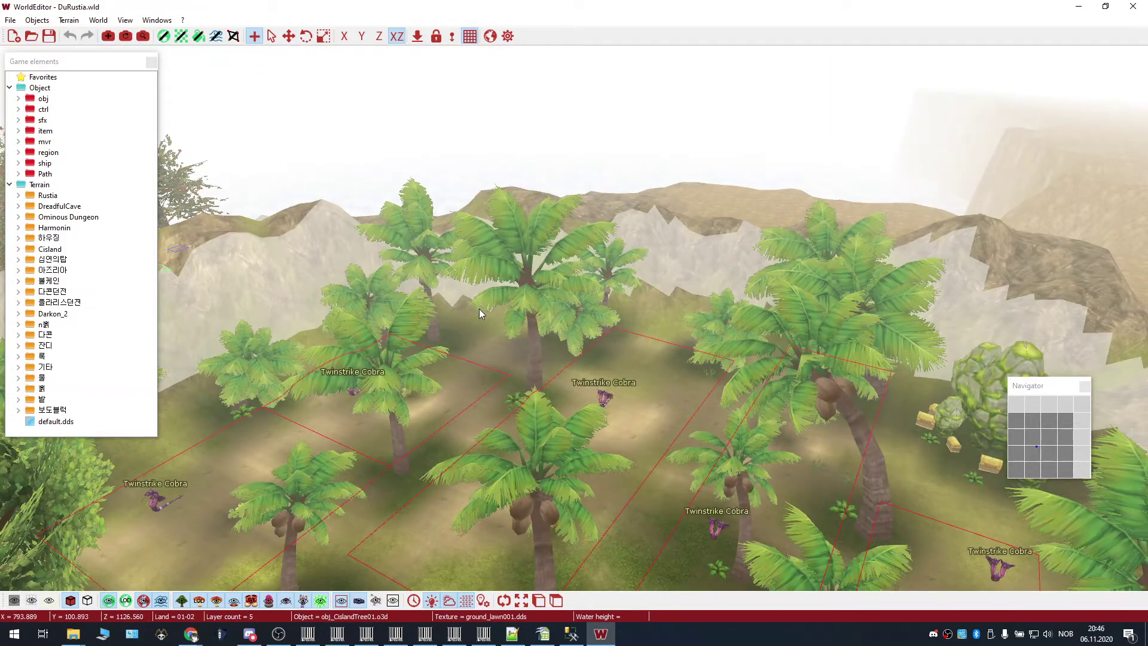
mouse_move(527, 344)
right_down()
mouse_move(489, 377)
mouse_move(556, 413)
mouse_move(518, 292)
mouse_move(535, 381)
mouse_move(619, 327)
mouse_move(450, 321)
right_up()
scroll(536, 382, up, 5)
scroll(429, 360, up, 3)
mouse_move(429, 360)
right_down()
mouse_move(615, 308)
mouse_move(624, 414)
mouse_move(480, 363)
mouse_move(524, 451)
mouse_move(477, 430)
mouse_move(417, 368)
mouse_move(399, 329)
mouse_move(435, 317)
right_up()
scroll(625, 412, up, 2)
scroll(625, 413, up, 2)
scroll(625, 411, up, 2)
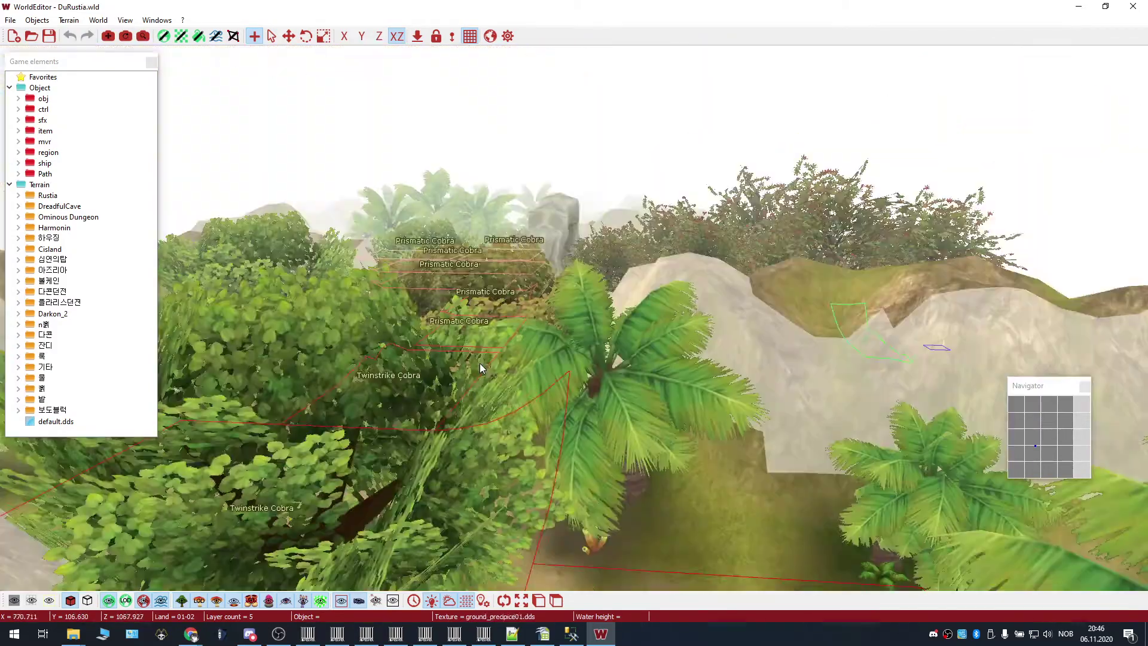
scroll(480, 364, down, 2)
scroll(435, 316, up, 1)
scroll(458, 338, up, 2)
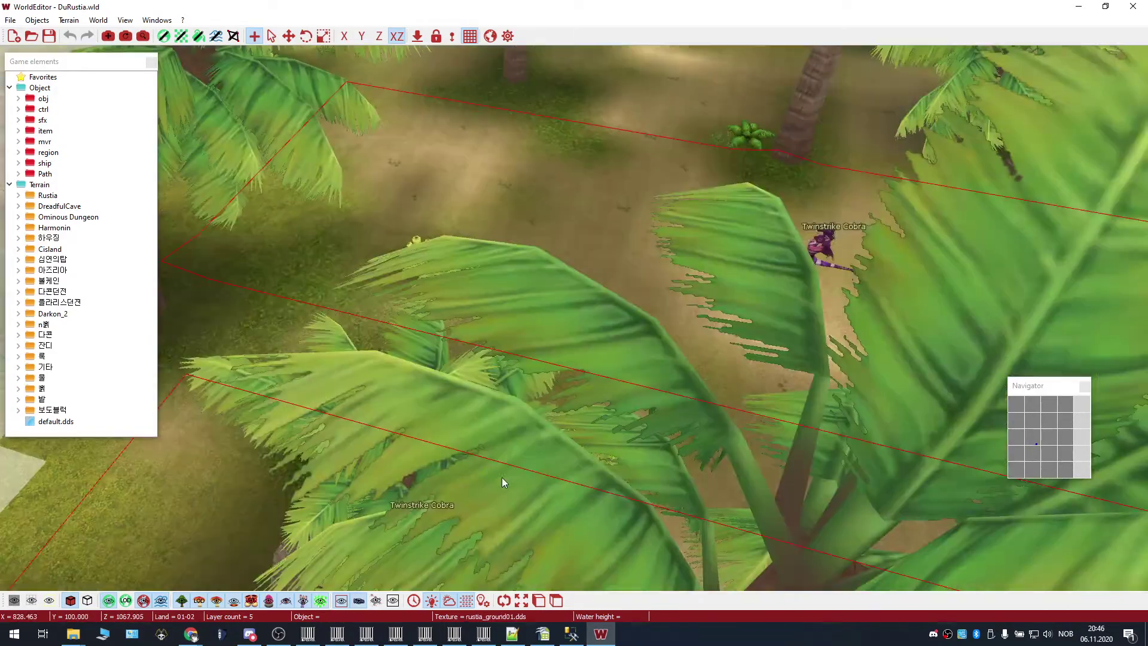
scroll(502, 477, up, 1)
scroll(512, 403, down, 2)
right_click(512, 395)
click(481, 357)
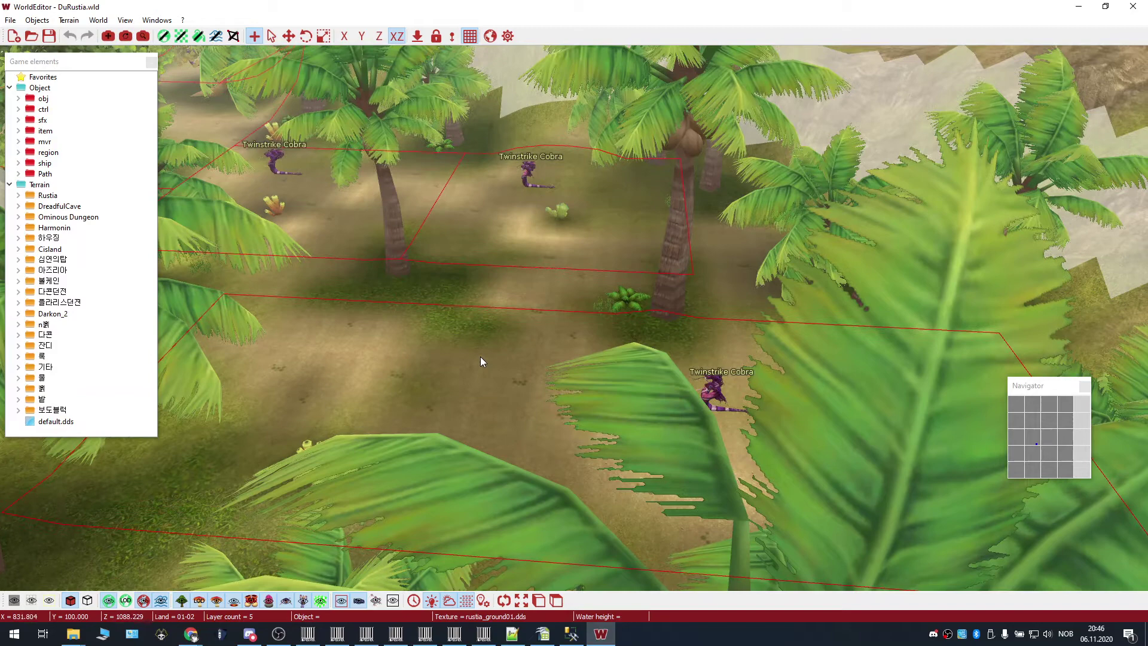
scroll(480, 358, up, 2)
scroll(480, 357, up, 2)
scroll(548, 376, down, 2)
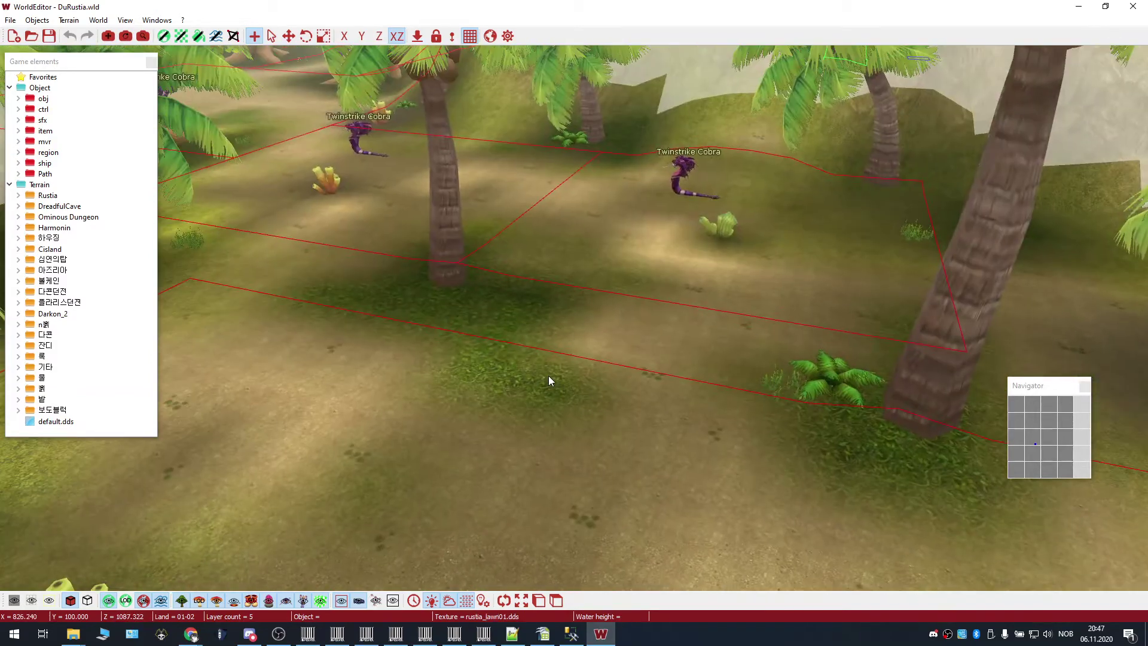
scroll(588, 382, up, 2)
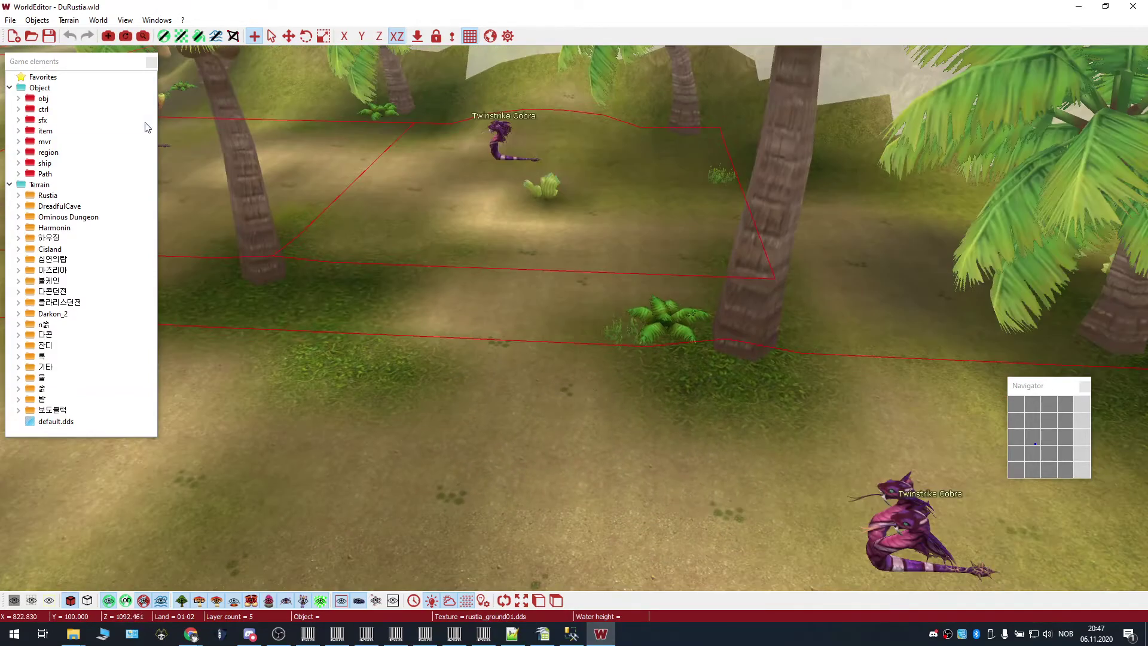
Move the camera over the palms and lower the ground inside the red region.
click(106, 40)
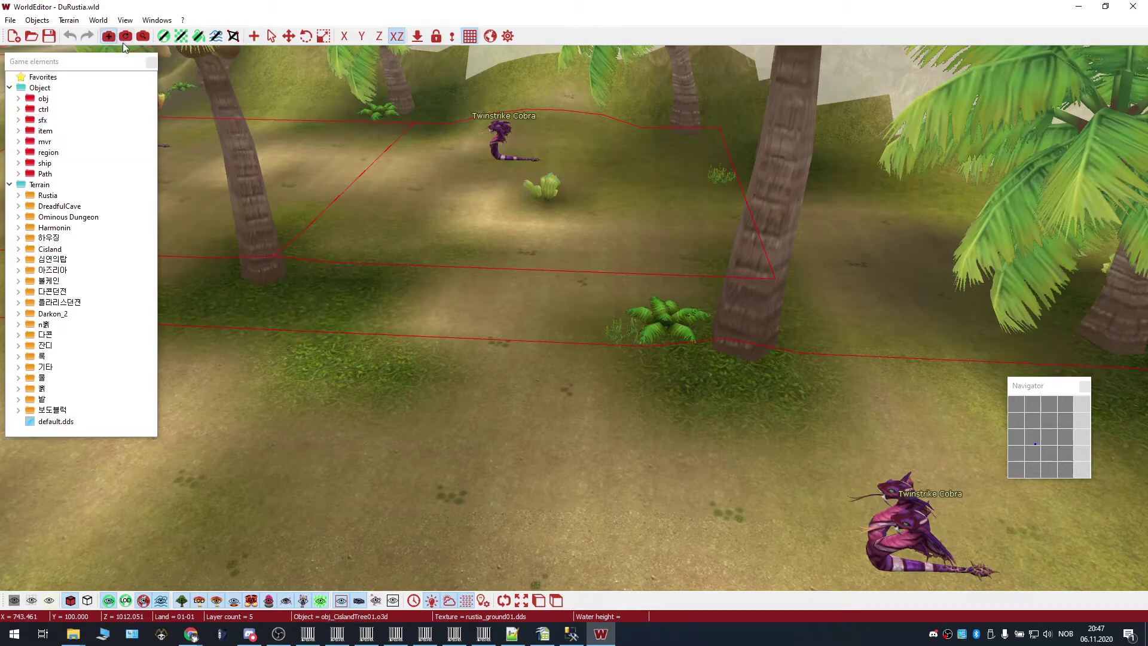
drag(197, 111, 326, 171)
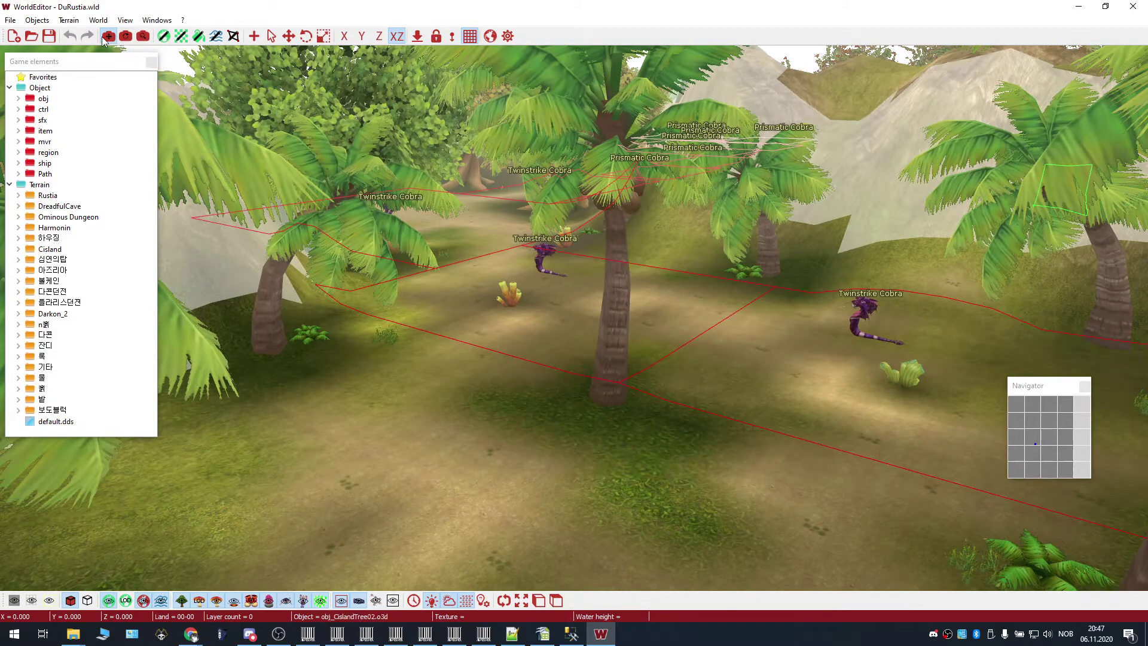
mouse_move(202, 115)
mouse_down()
mouse_move(414, 263)
mouse_move(396, 240)
mouse_up()
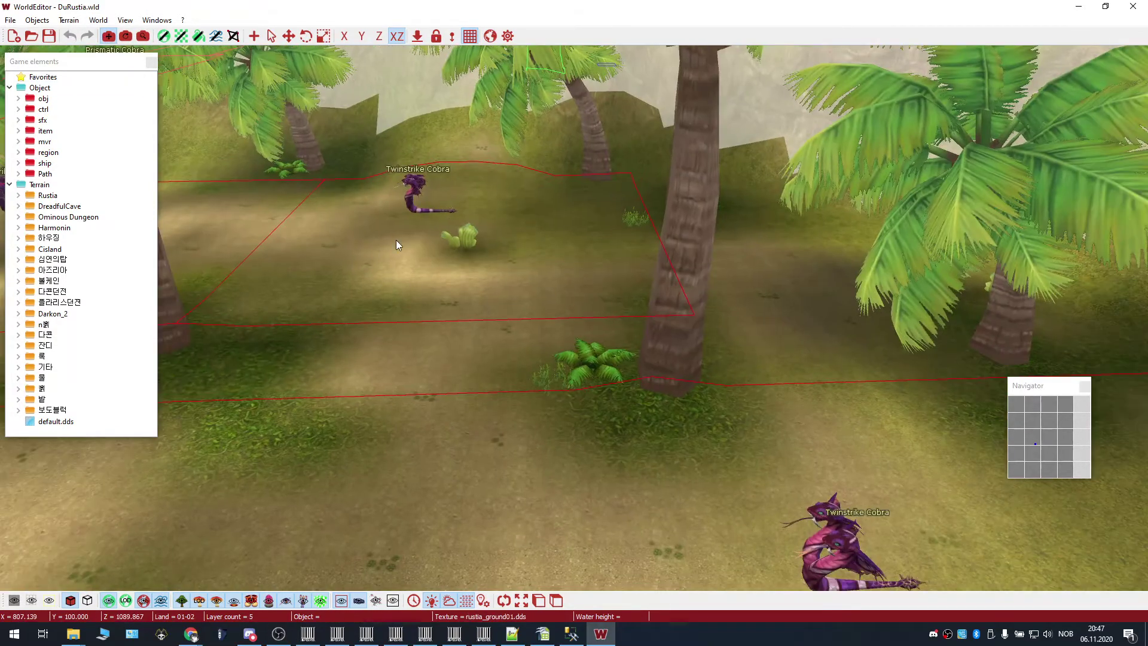
click(165, 36)
drag(403, 439, 429, 445)
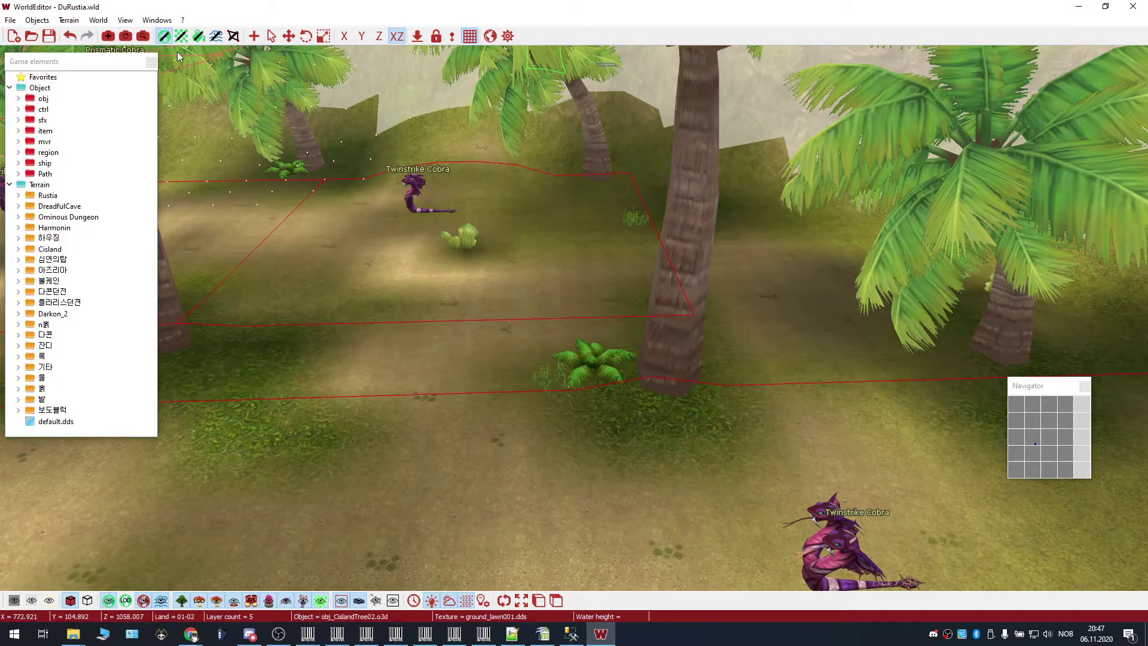
Paint rustia_ground01 sand across the red region and restore grass near the cactus.
click(180, 36)
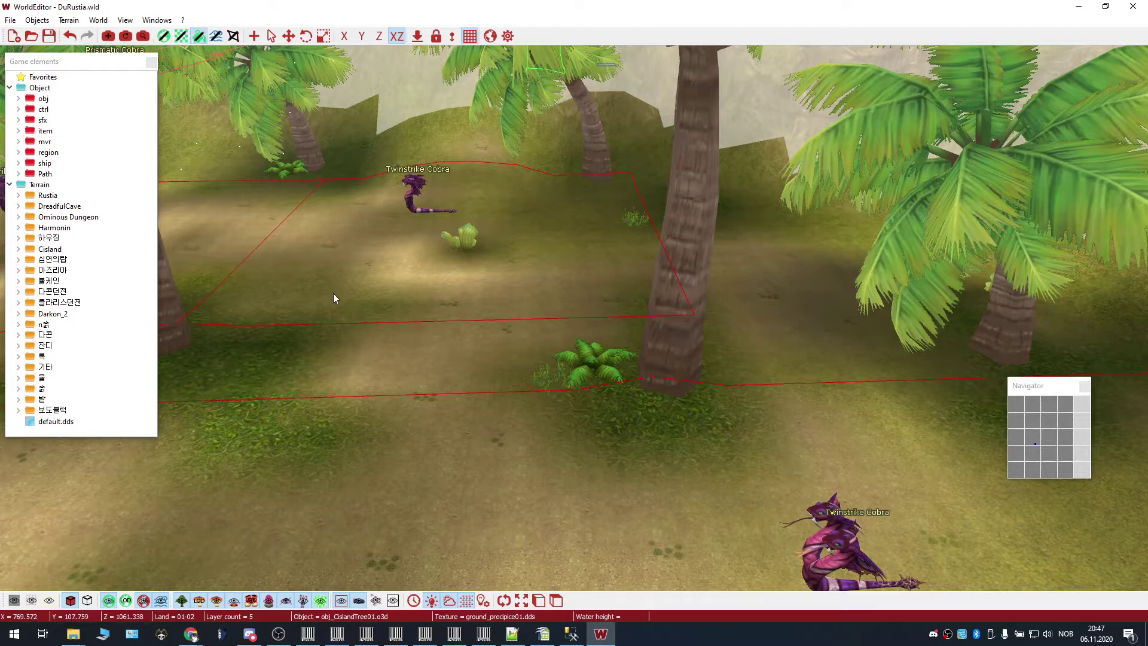
drag(402, 439, 324, 430)
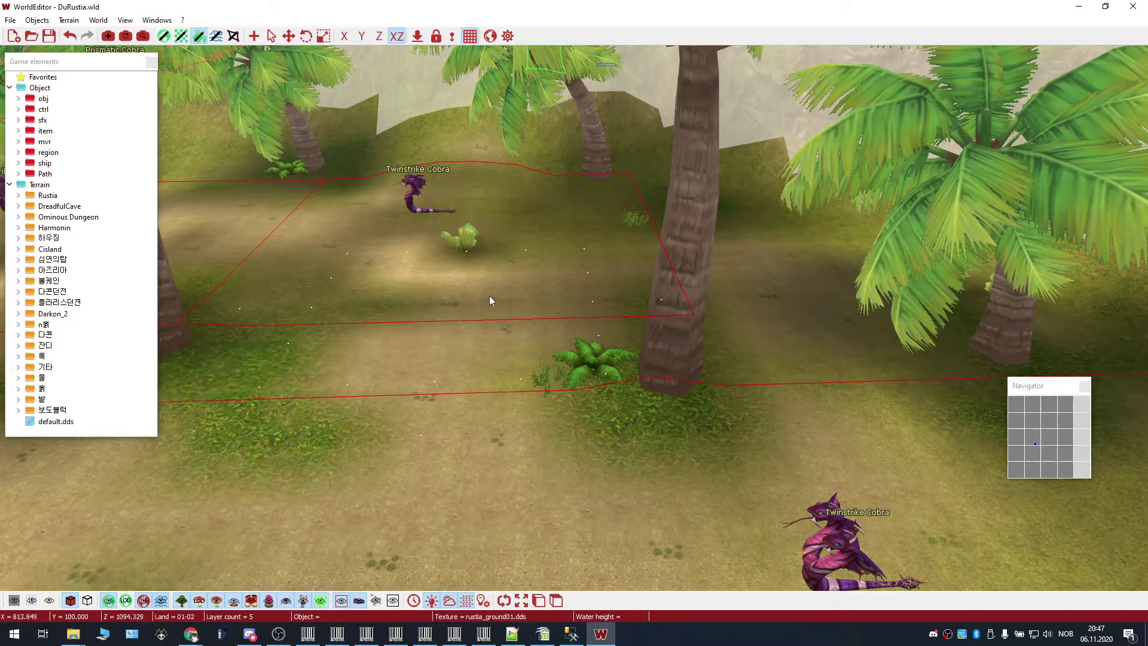
mouse_move(490, 301)
mouse_down()
mouse_move(557, 245)
mouse_move(553, 217)
mouse_move(479, 271)
mouse_move(367, 287)
mouse_move(324, 316)
mouse_up()
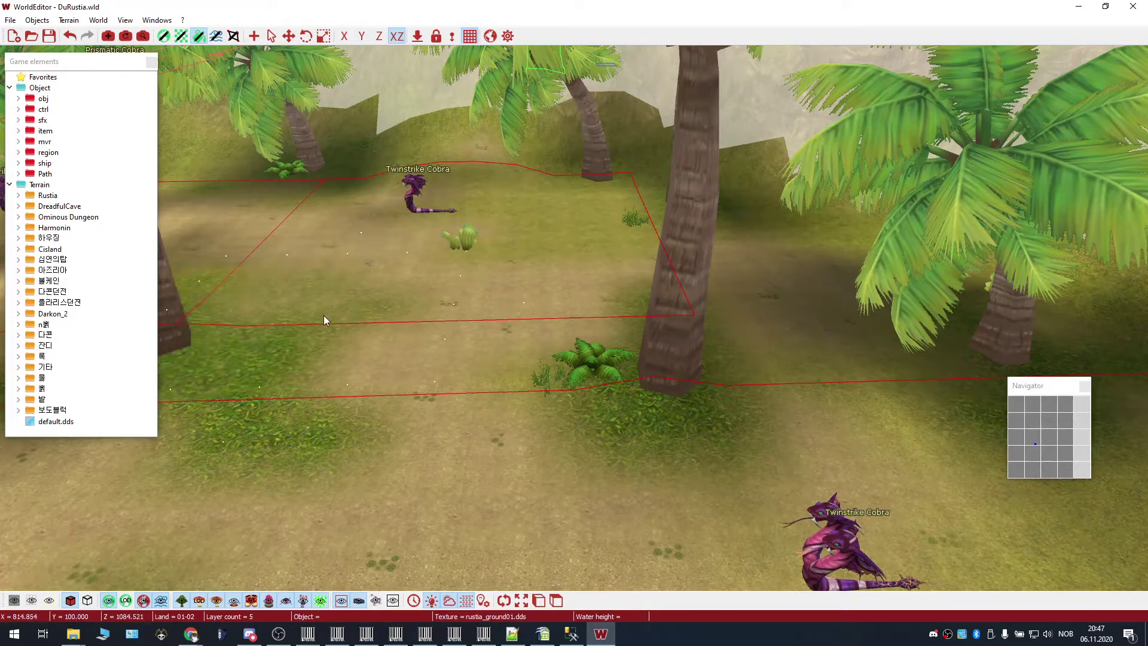
Toggle water and clouds, fly to the empty terrain, and paint tan patches.
click(216, 36)
scroll(536, 152, down, 3)
scroll(584, 158, down, 3)
scroll(648, 177, down, 3)
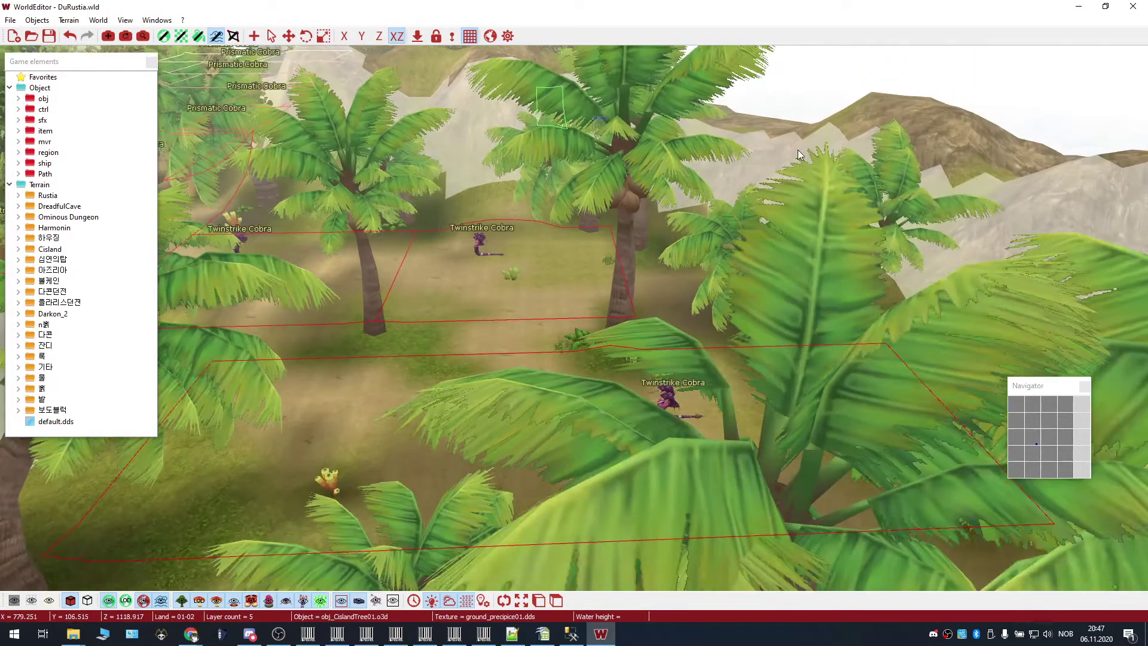
mouse_move(797, 151)
right_down()
mouse_move(633, 72)
mouse_move(574, 170)
right_up()
scroll(502, 171, up, 3)
scroll(385, 167, up, 3)
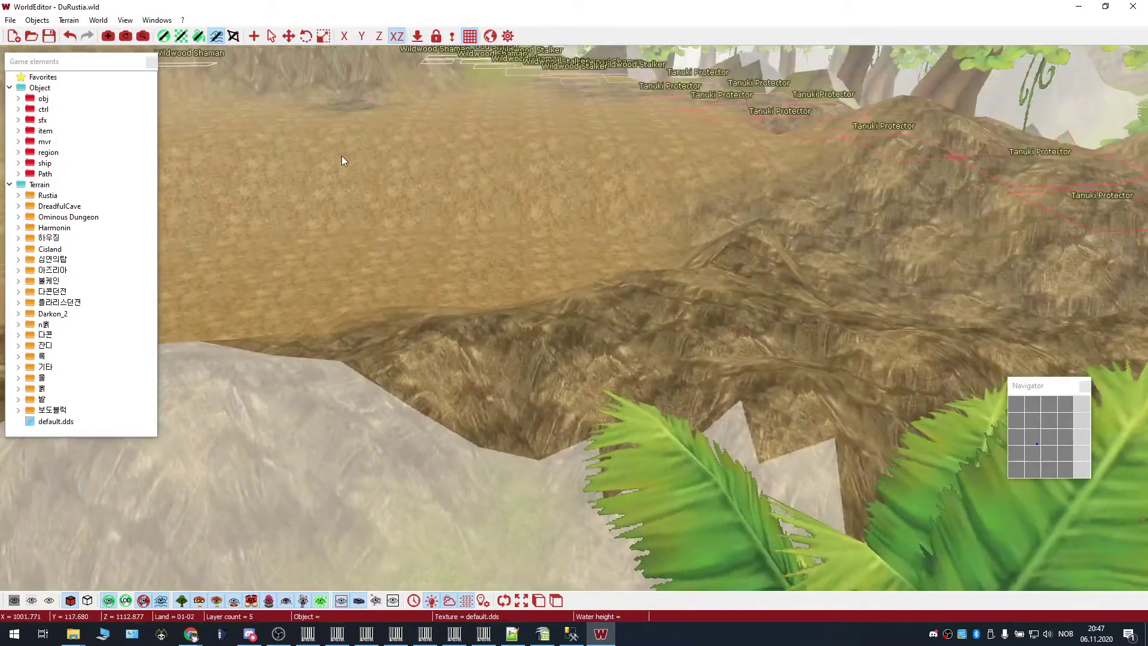
mouse_move(342, 160)
right_down()
mouse_move(194, 158)
mouse_move(327, 175)
right_up()
scroll(327, 176, down, 3)
scroll(491, 164, down, 3)
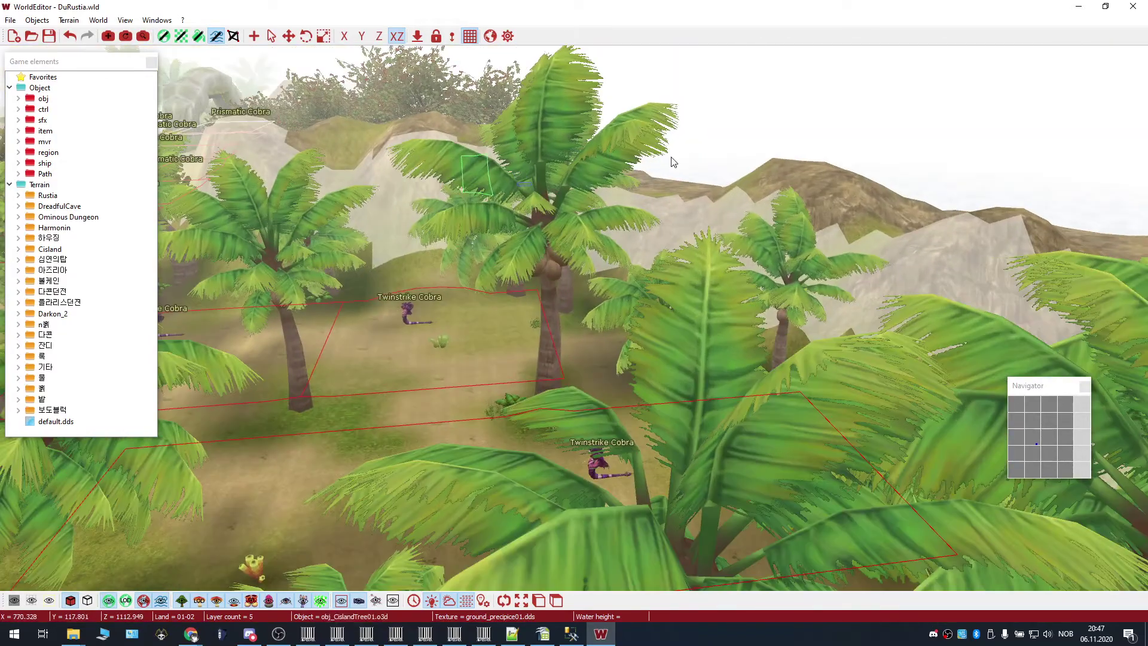
scroll(739, 165, up, 3)
scroll(810, 154, up, 5)
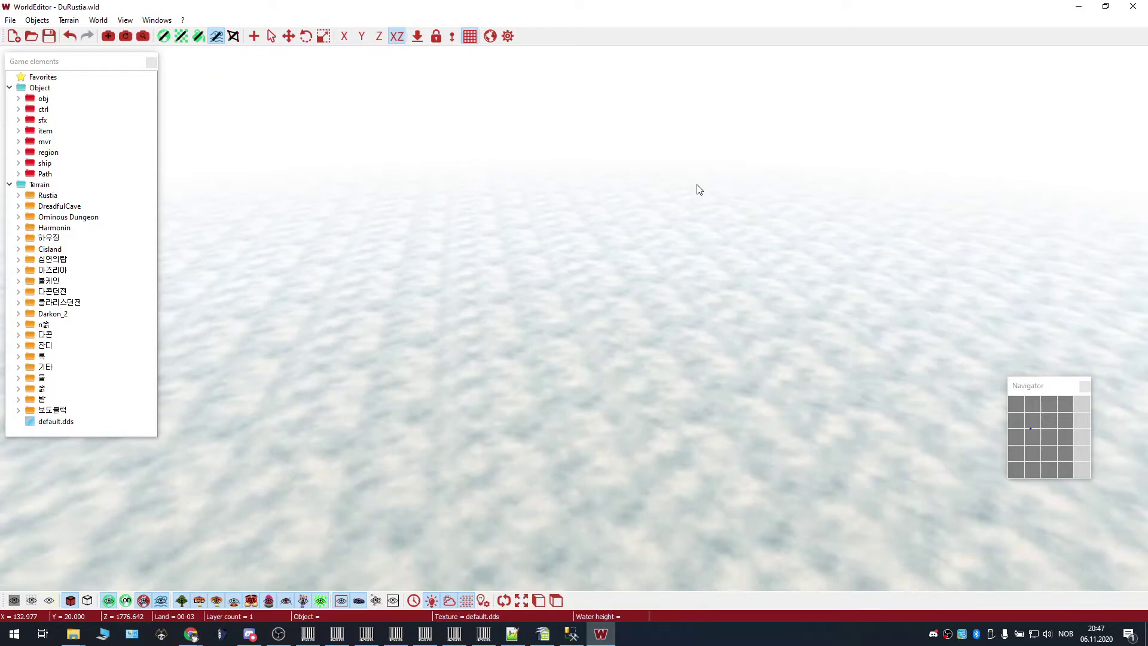
scroll(595, 318, up, 3)
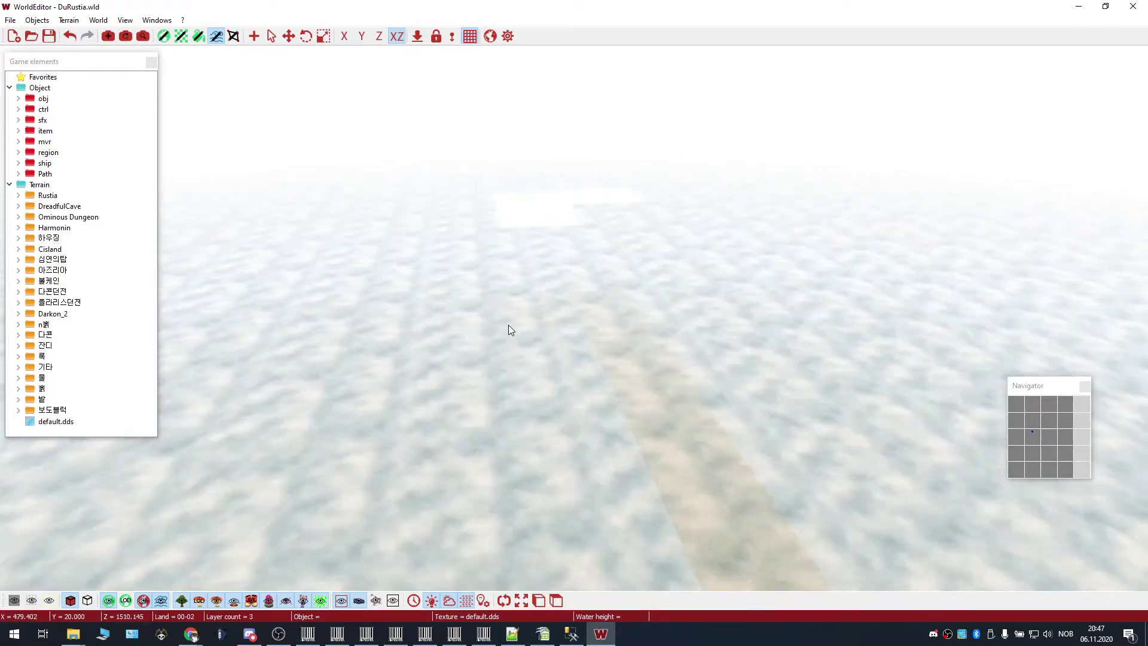
scroll(498, 365, down, 3)
click(496, 370)
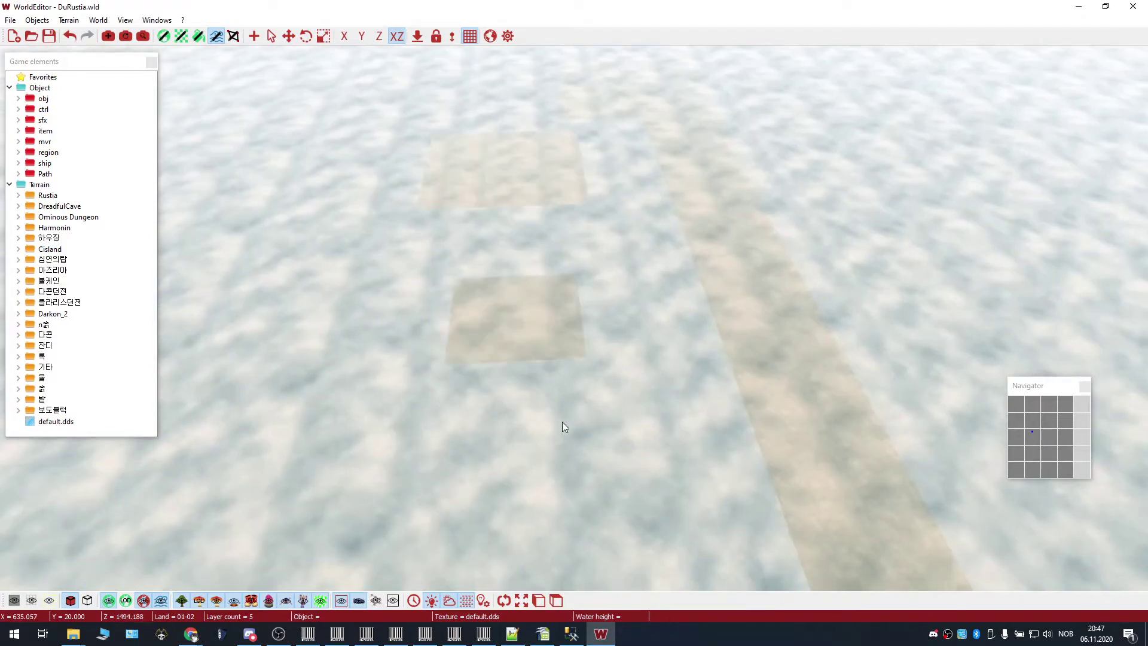
drag(562, 427, 437, 408)
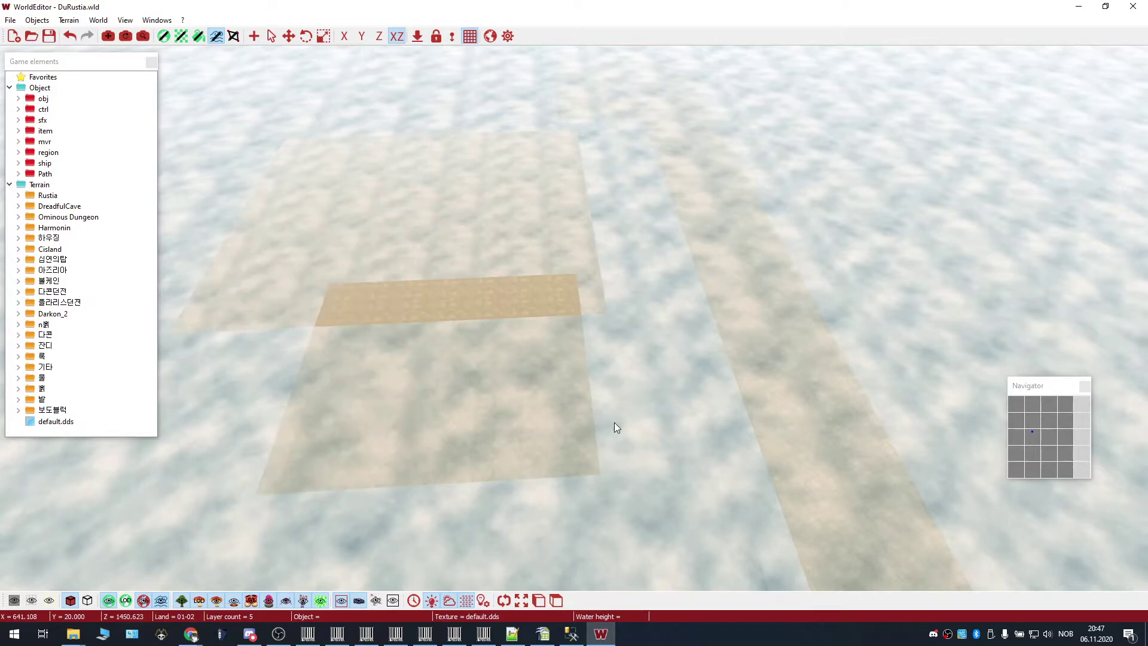
scroll(534, 366, up, 5)
scroll(551, 418, down, 3)
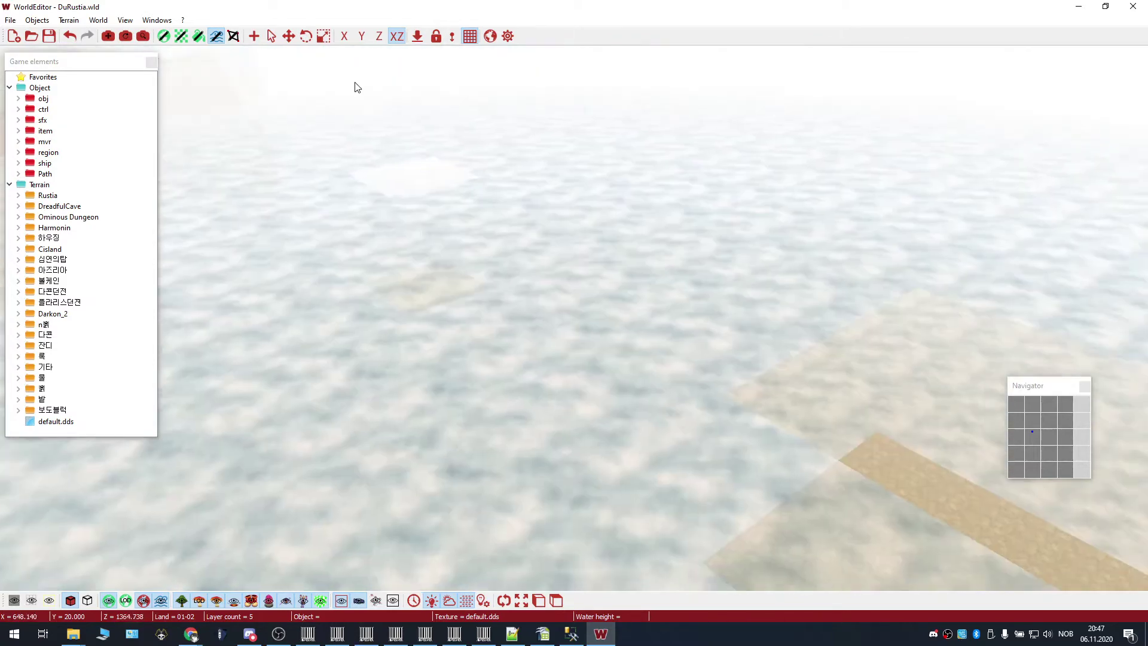
Switch to Add objects and expand obj > Rustia in Game elements.
click(233, 37)
middle_drag(241, 149, 557, 152)
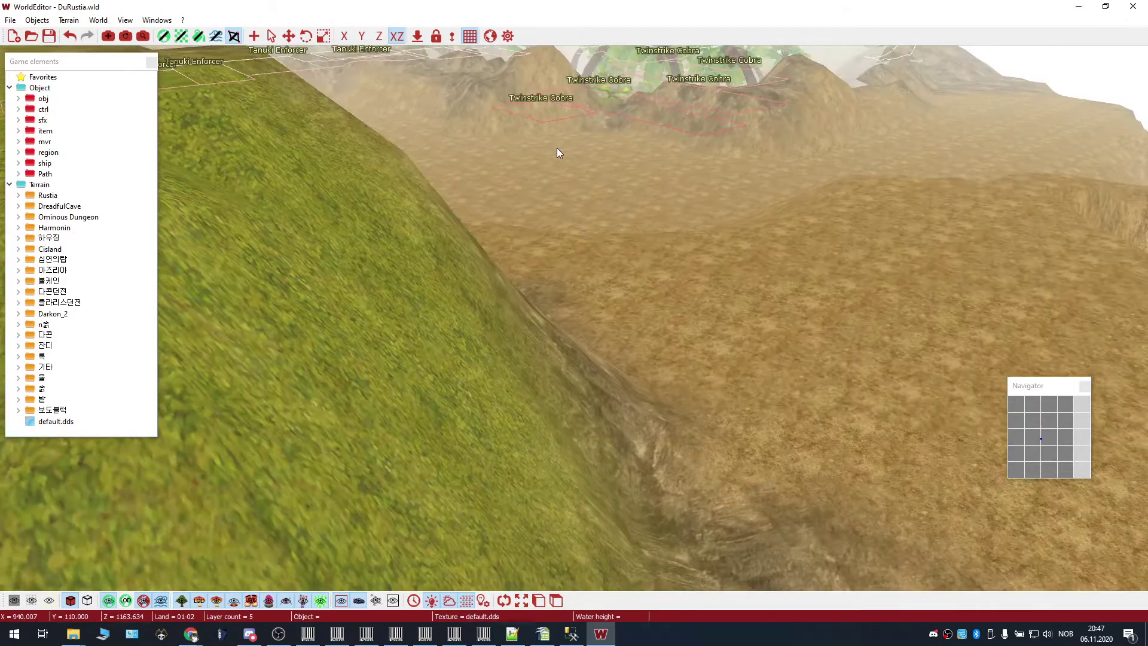
click(255, 37)
mouse_move(615, 198)
middle_down()
mouse_move(554, 199)
mouse_move(685, 195)
middle_up()
click(58, 102)
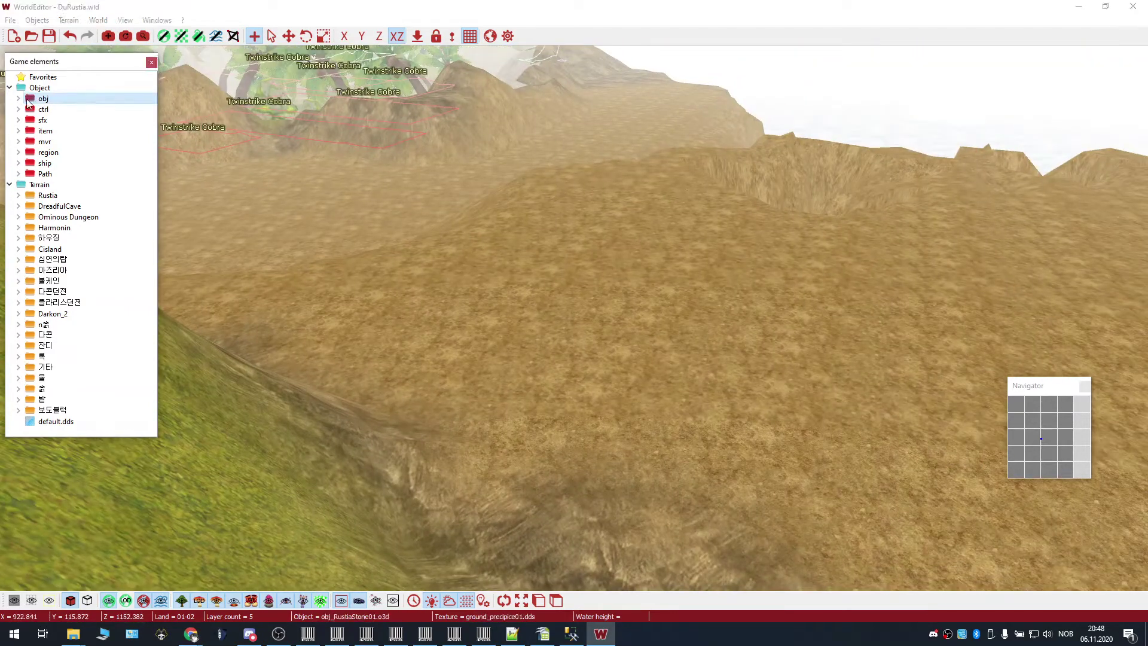
click(18, 98)
click(27, 108)
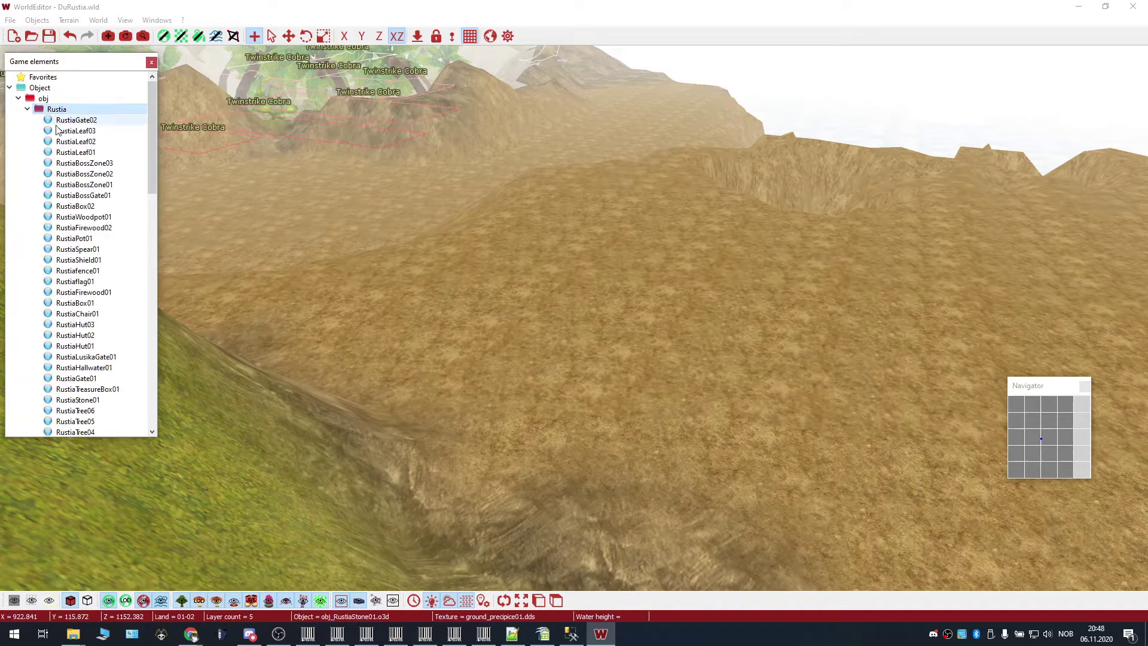
Place three RustiaLeaf03 plants on the terrain.
click(59, 131)
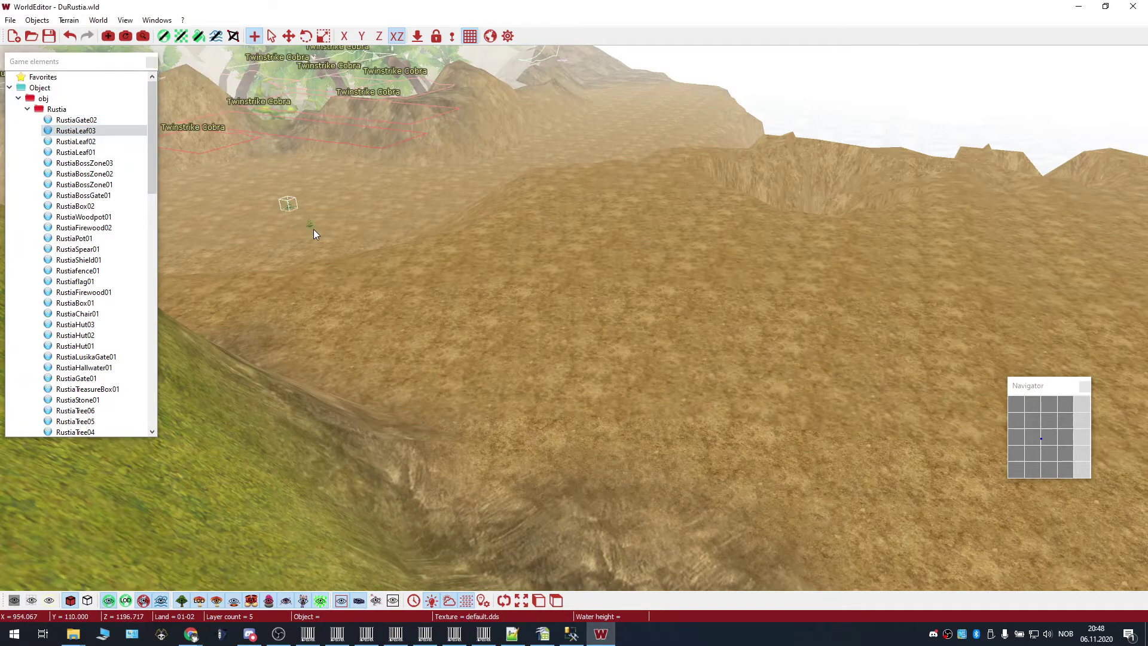
click(314, 229)
key(w)
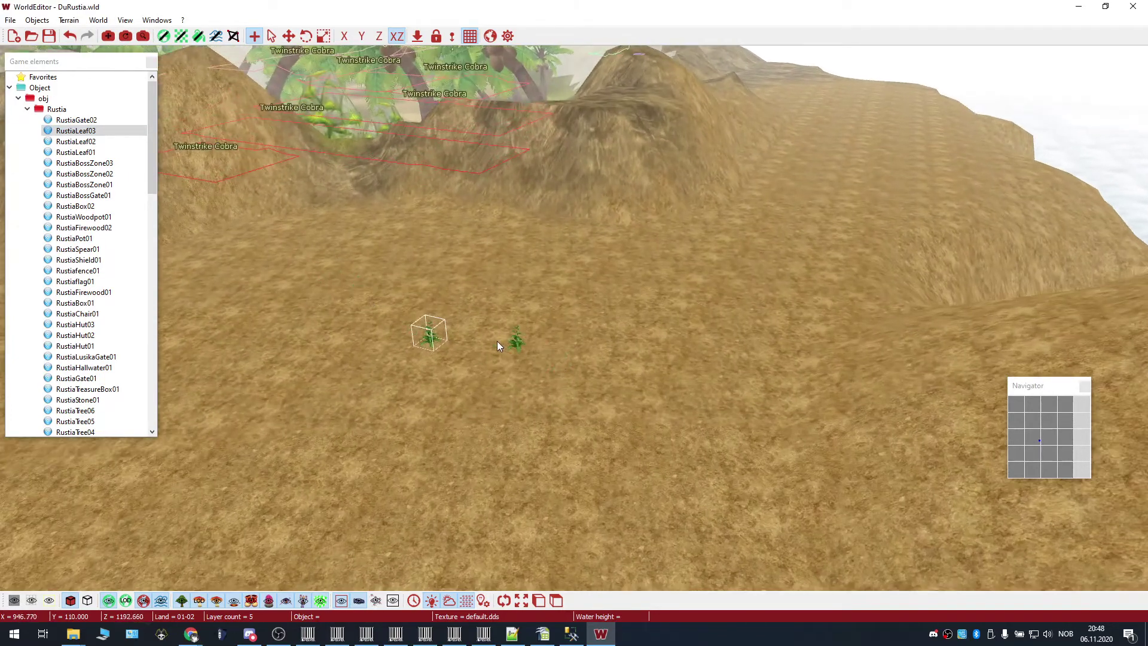
click(499, 347)
click(495, 389)
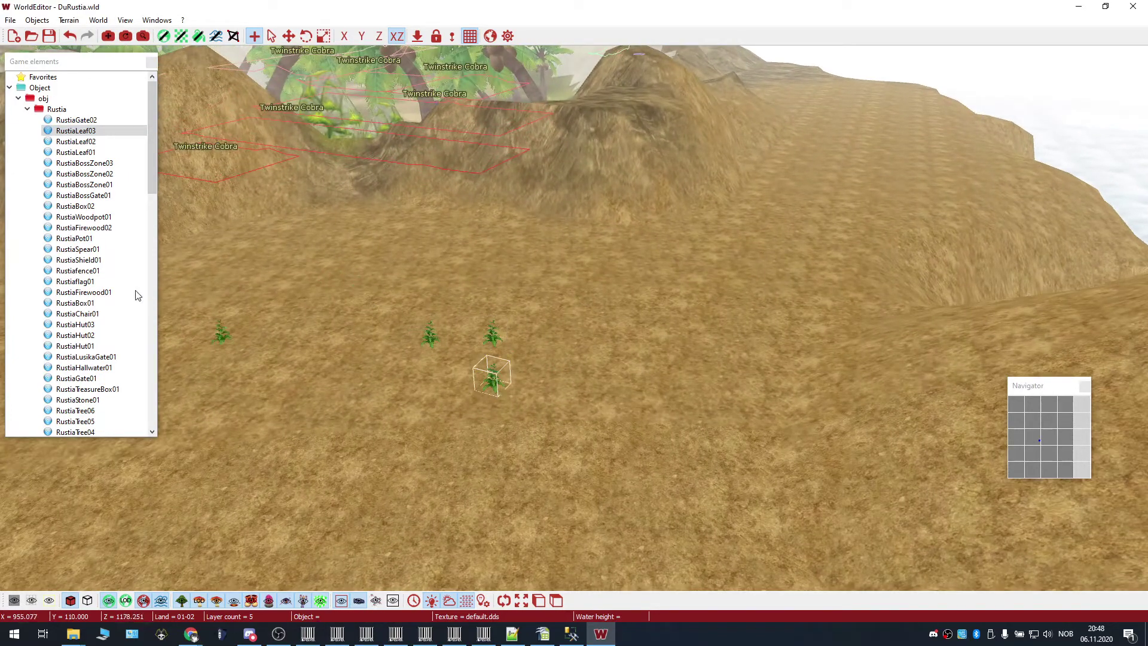
Place two Rustiafence01 fence pieces on the terrain.
click(104, 274)
click(380, 372)
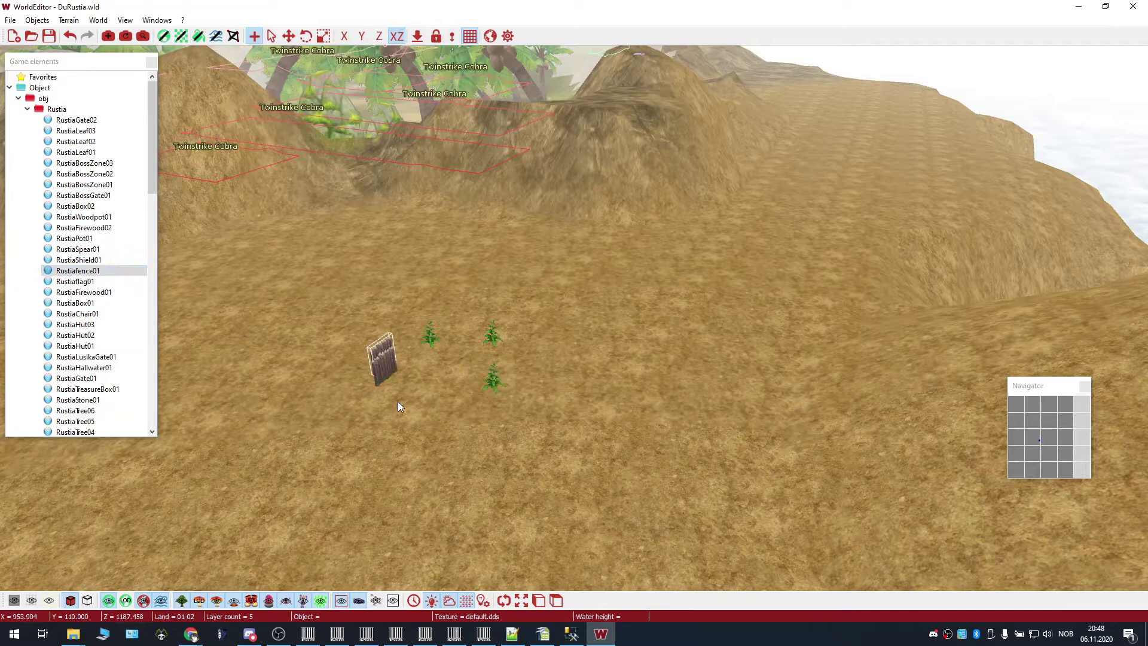
right_drag(397, 402, 375, 403)
click(379, 399)
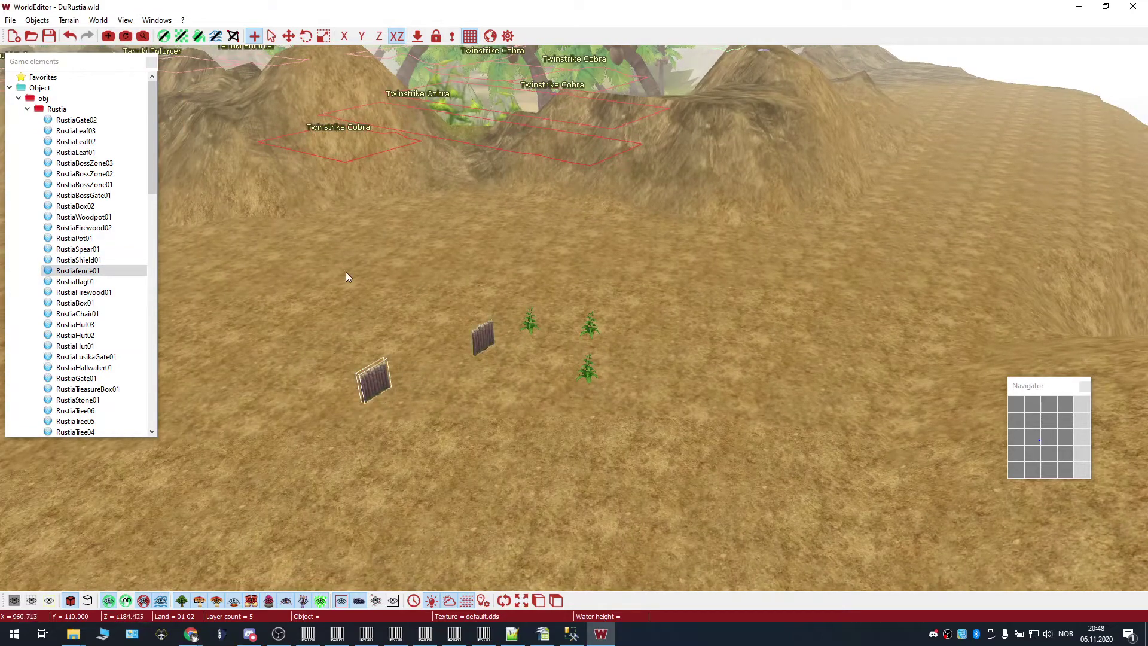
Move the left fence toward the other objects and rotate it edge-on.
click(288, 36)
drag(374, 381, 357, 366)
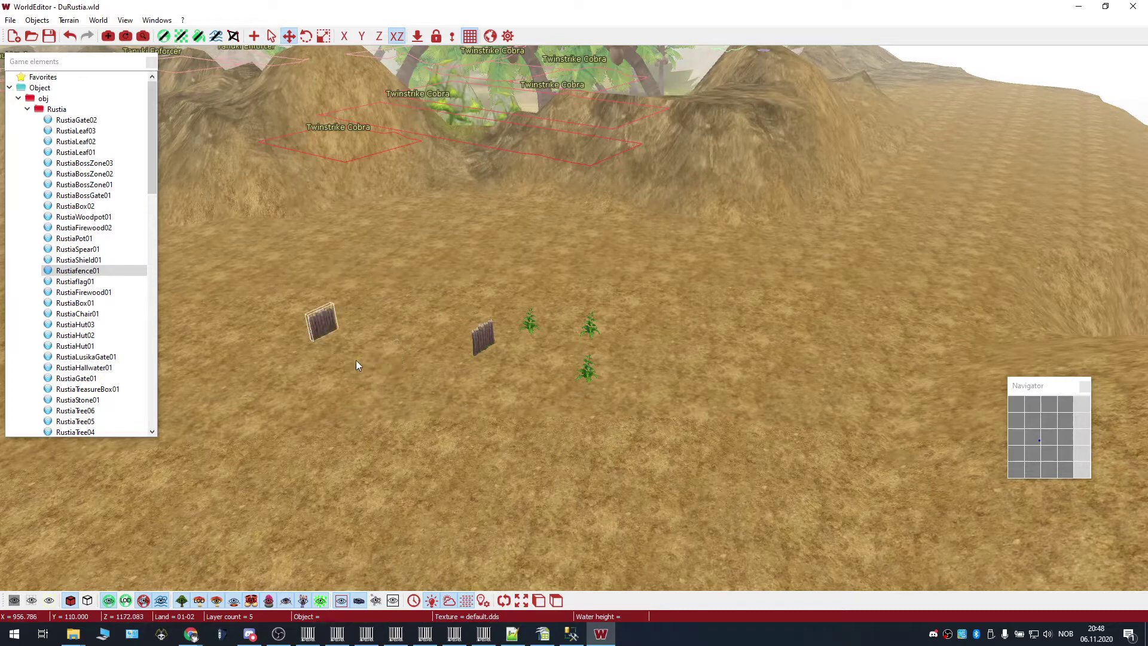
click(306, 36)
drag(359, 379, 343, 416)
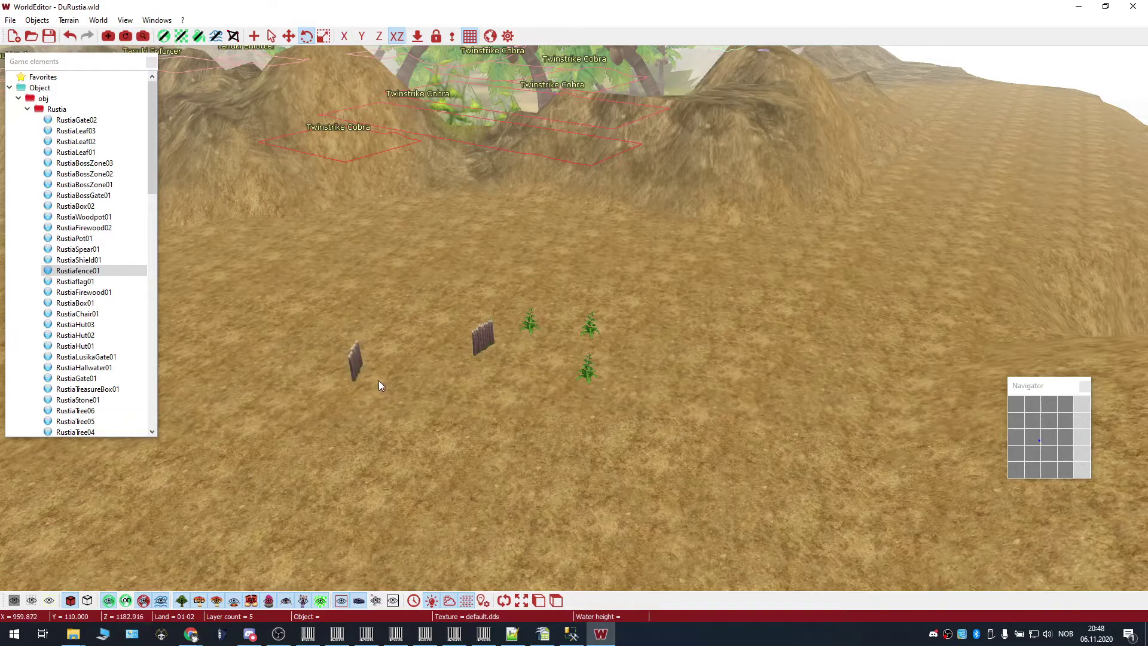
scroll(389, 380, up, 3)
scroll(389, 381, up, 3)
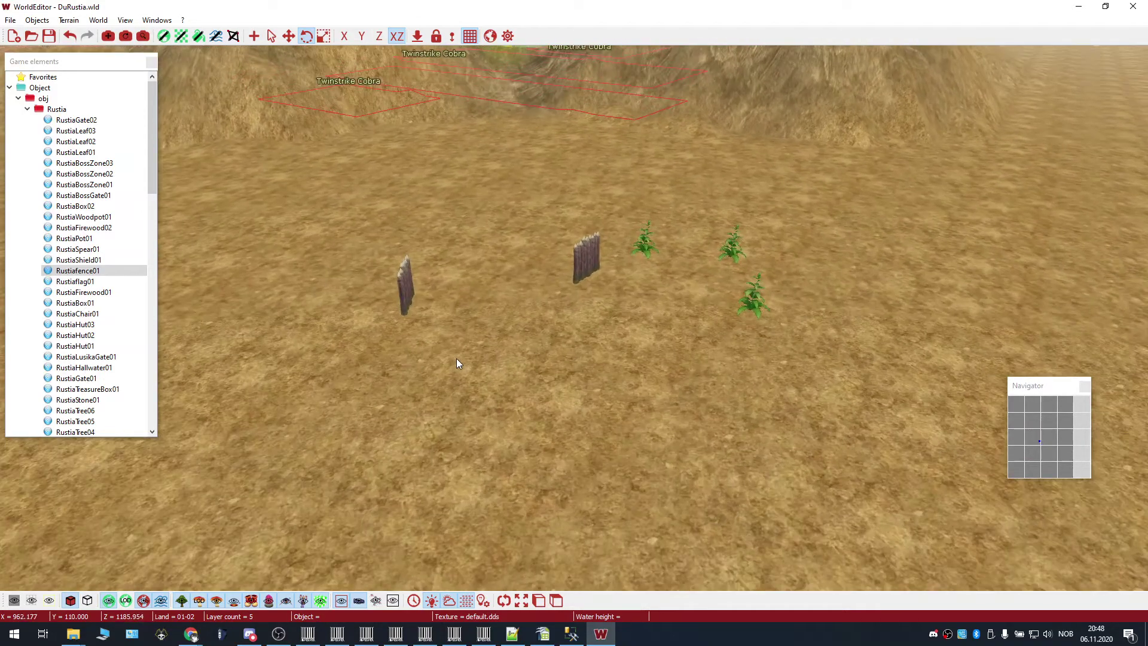
scroll(393, 275, up, 2)
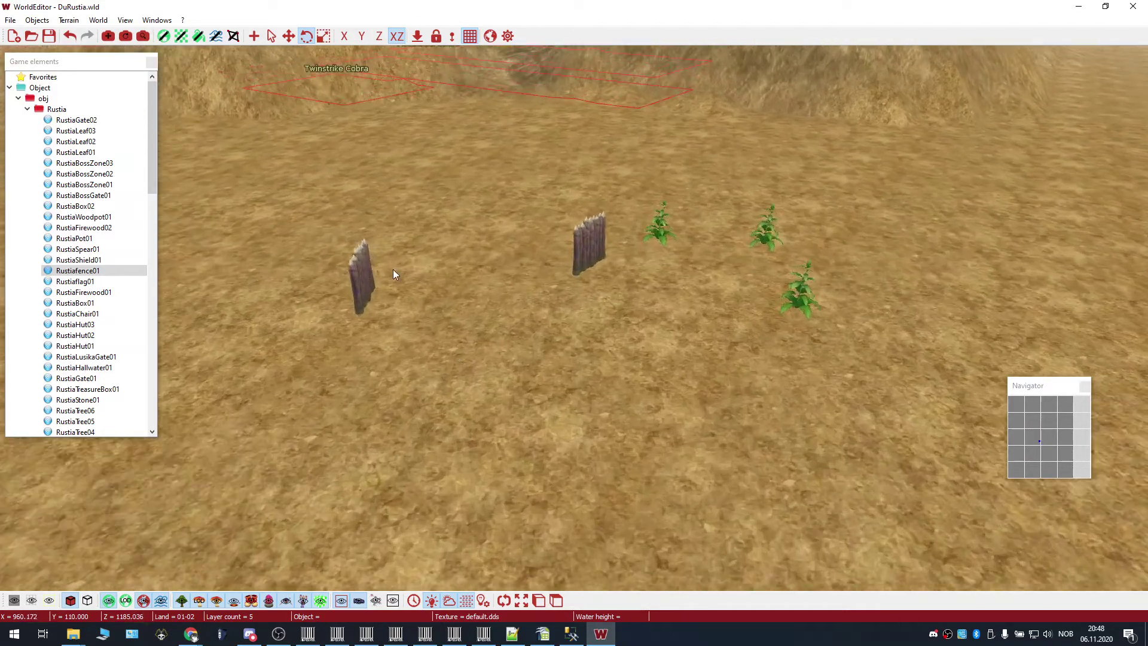
click(324, 36)
click(362, 247)
mouse_move(362, 247)
mouse_down()
mouse_move(355, 164)
mouse_move(372, 185)
mouse_move(387, 281)
mouse_move(358, 148)
mouse_move(364, 189)
mouse_up()
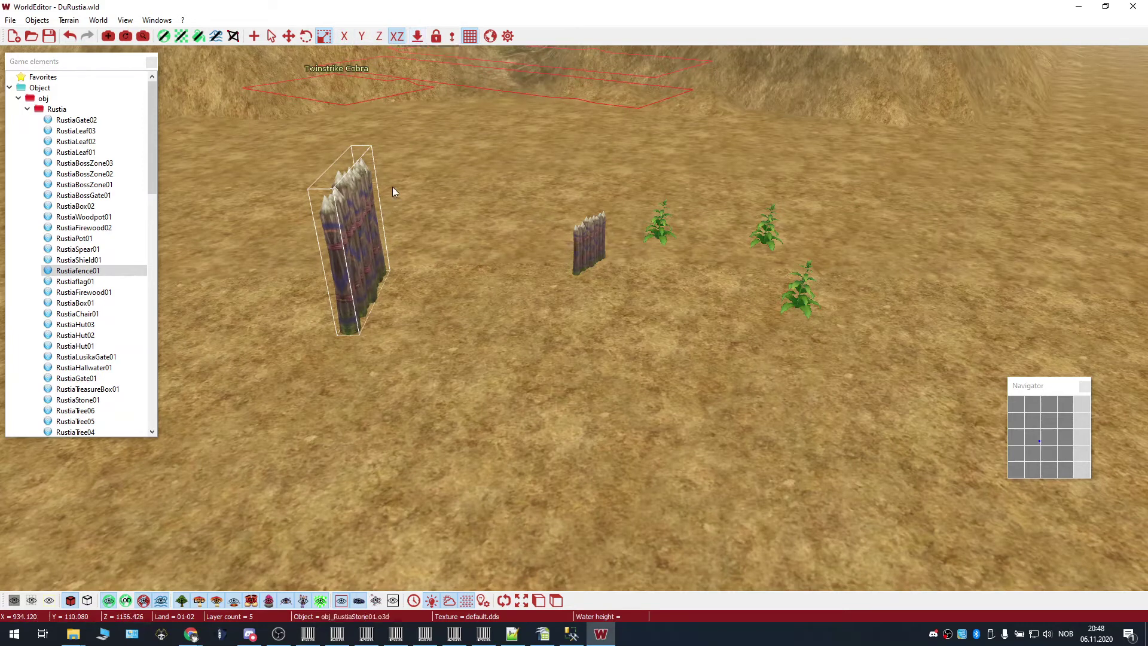
drag(372, 241, 449, 238)
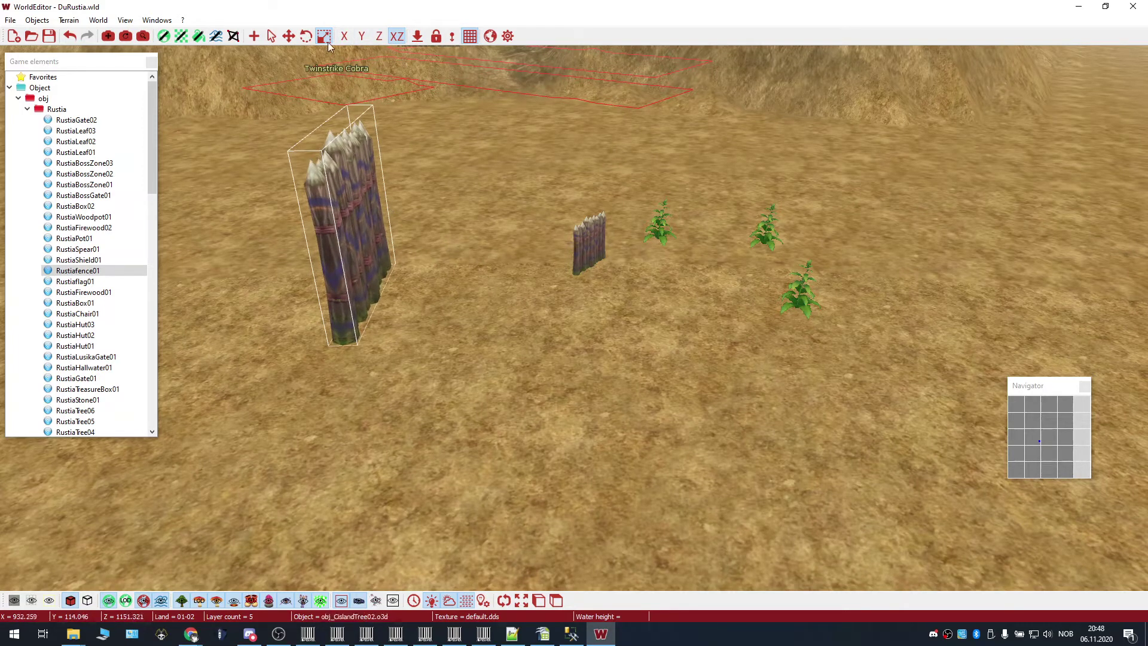
drag(366, 127, 380, 172)
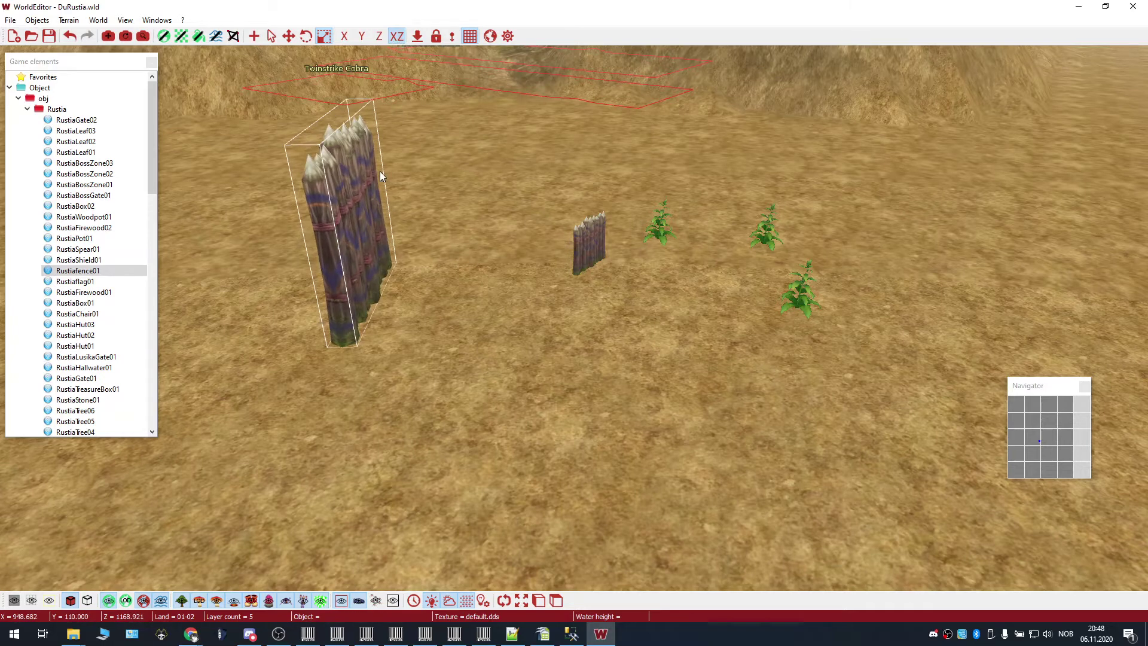
right_click(327, 41)
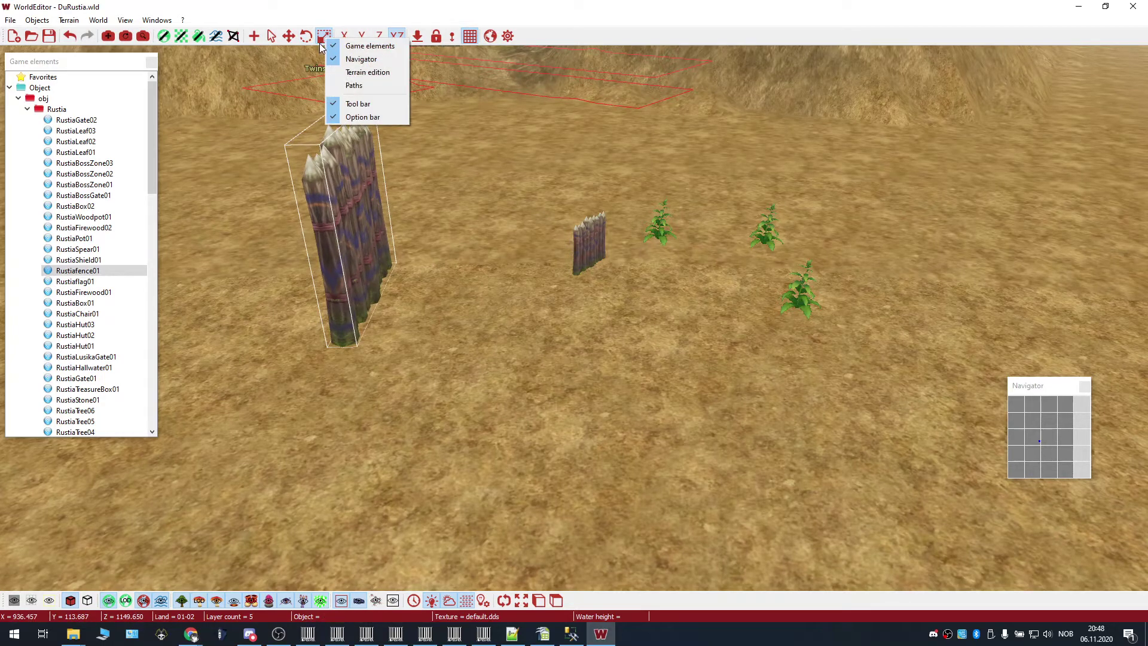
click(311, 92)
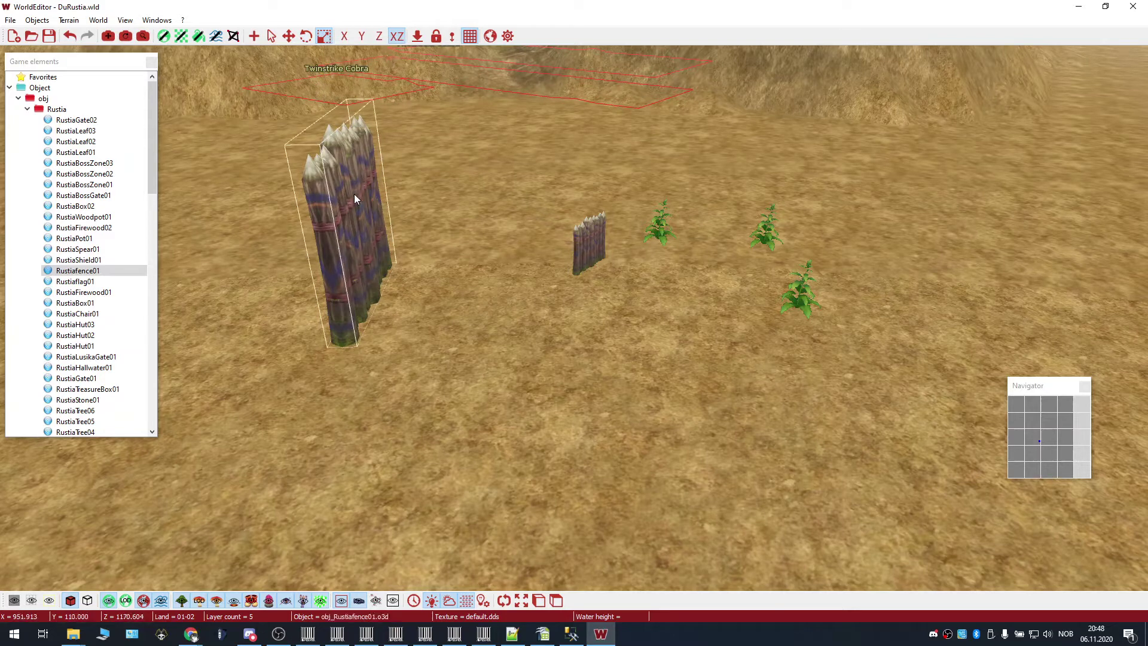
right_click(320, 36)
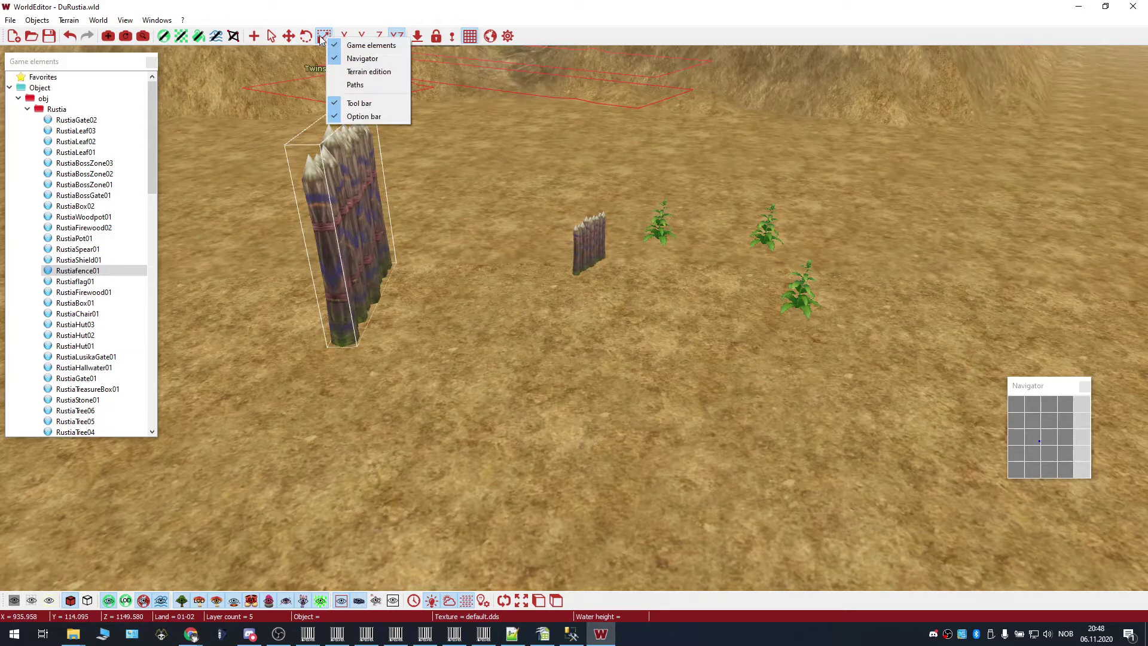
click(347, 58)
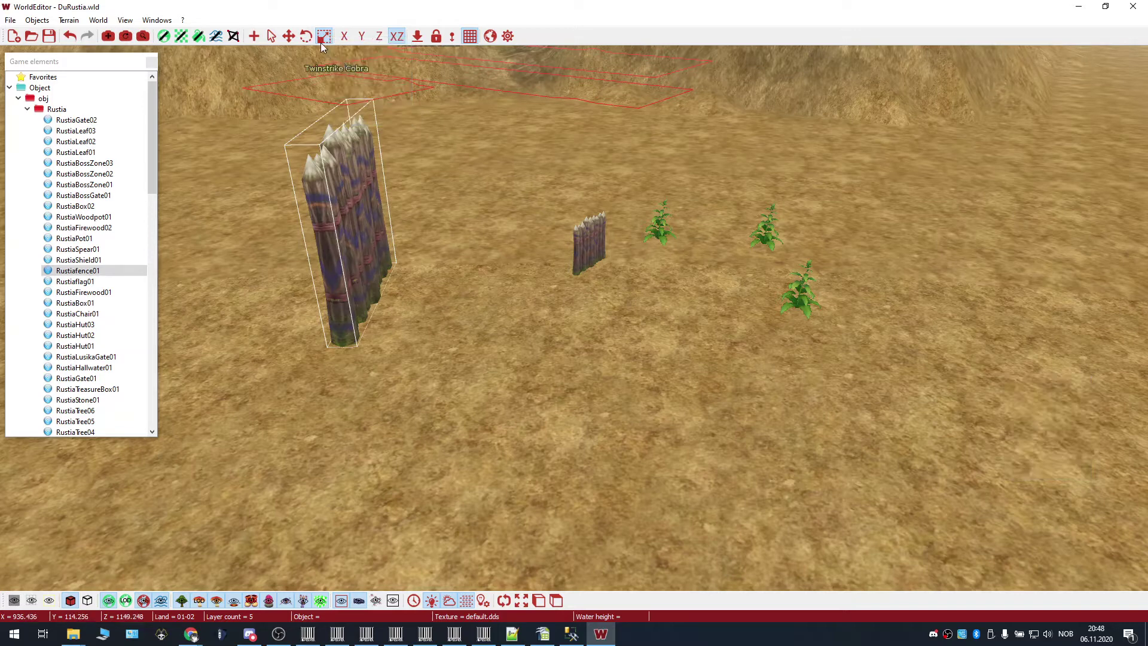
right_click(325, 37)
click(337, 58)
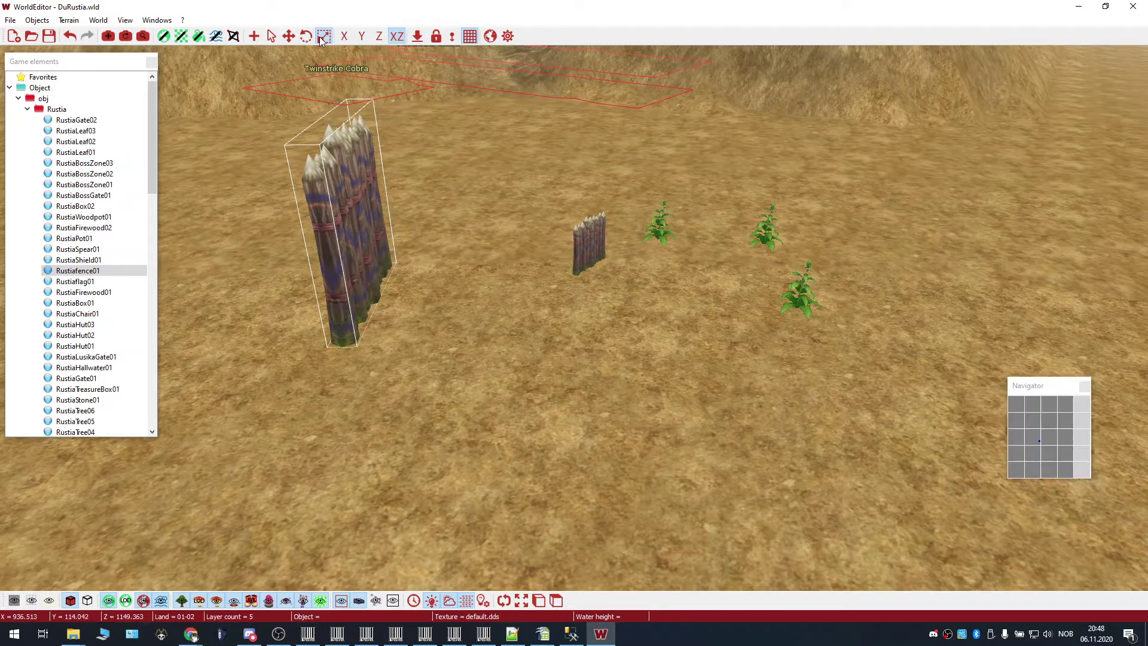
right_click(320, 40)
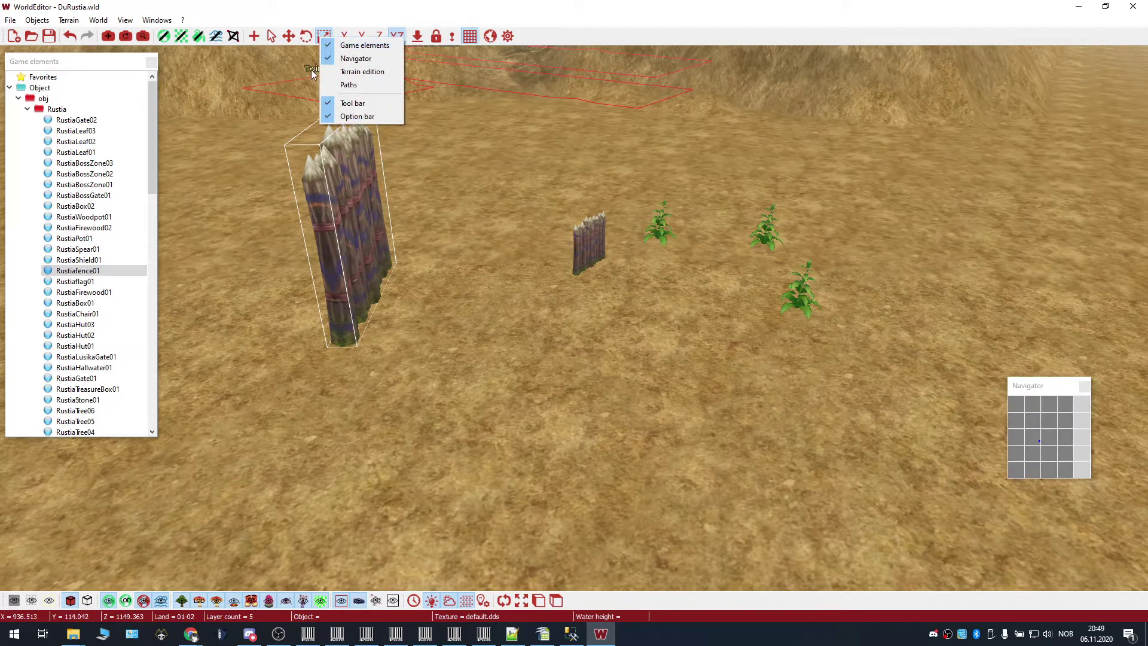
click(308, 152)
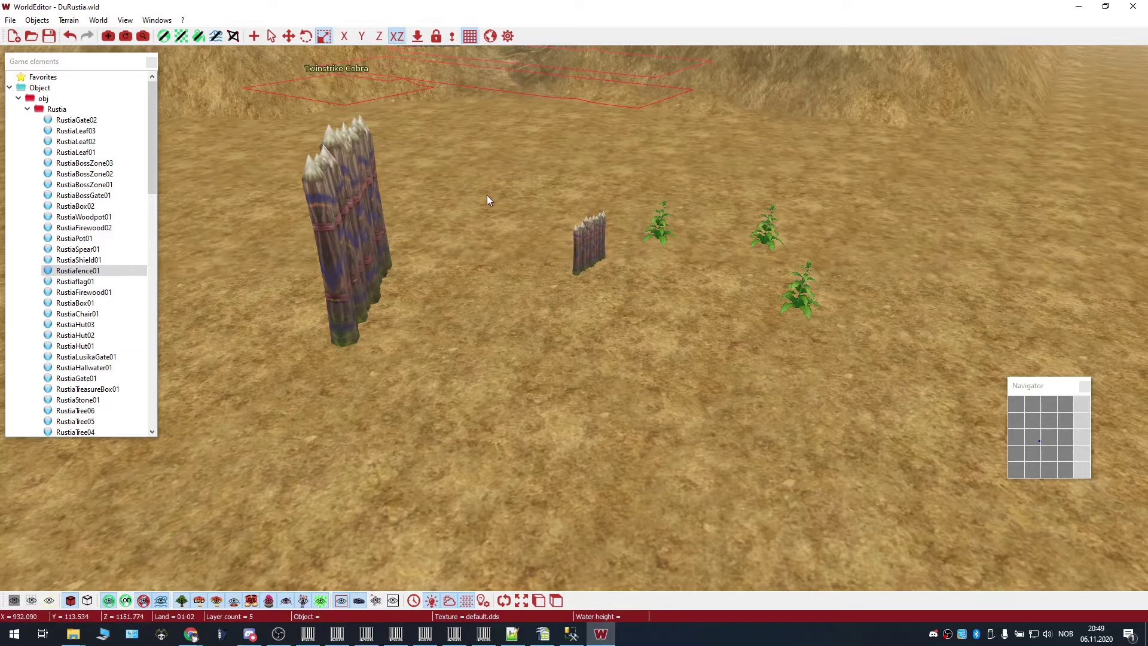
Select the small fence and move it forward on the terrain.
click(583, 239)
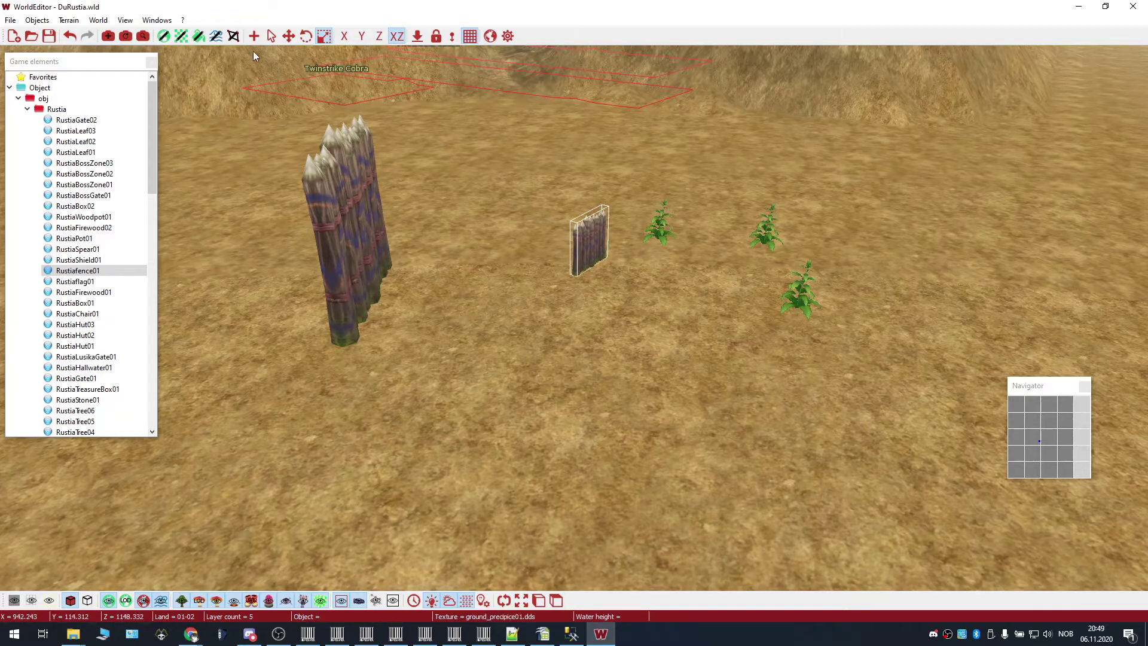
click(289, 36)
drag(587, 236, 582, 305)
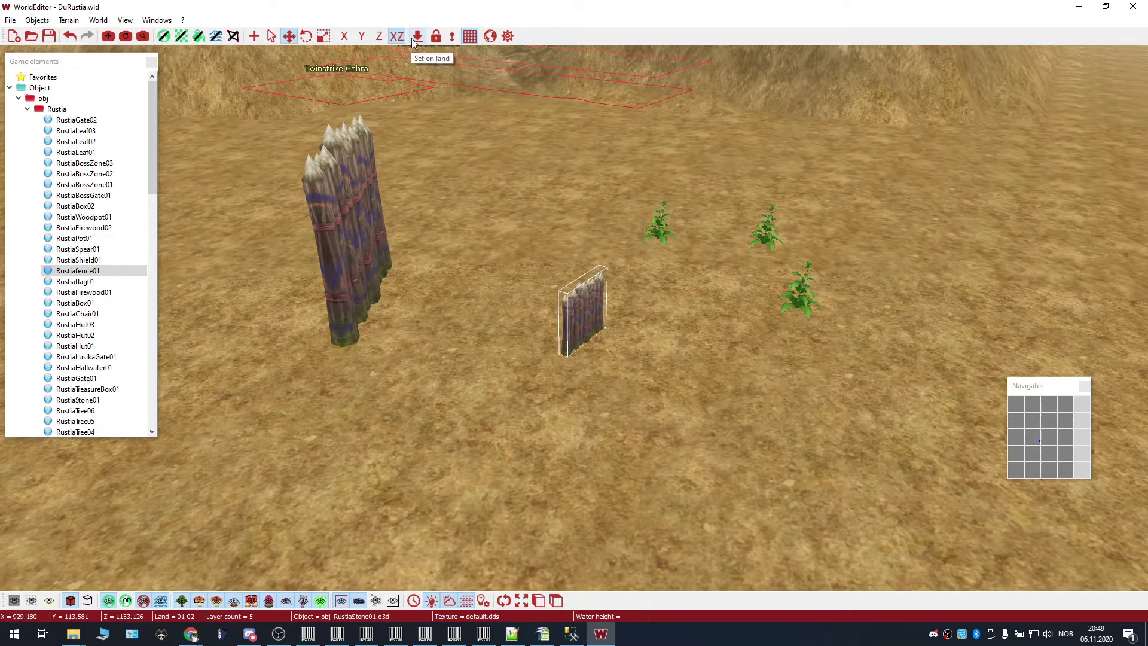
Lock the selection, adjust the fence's position, then open and close Continents edition.
click(436, 37)
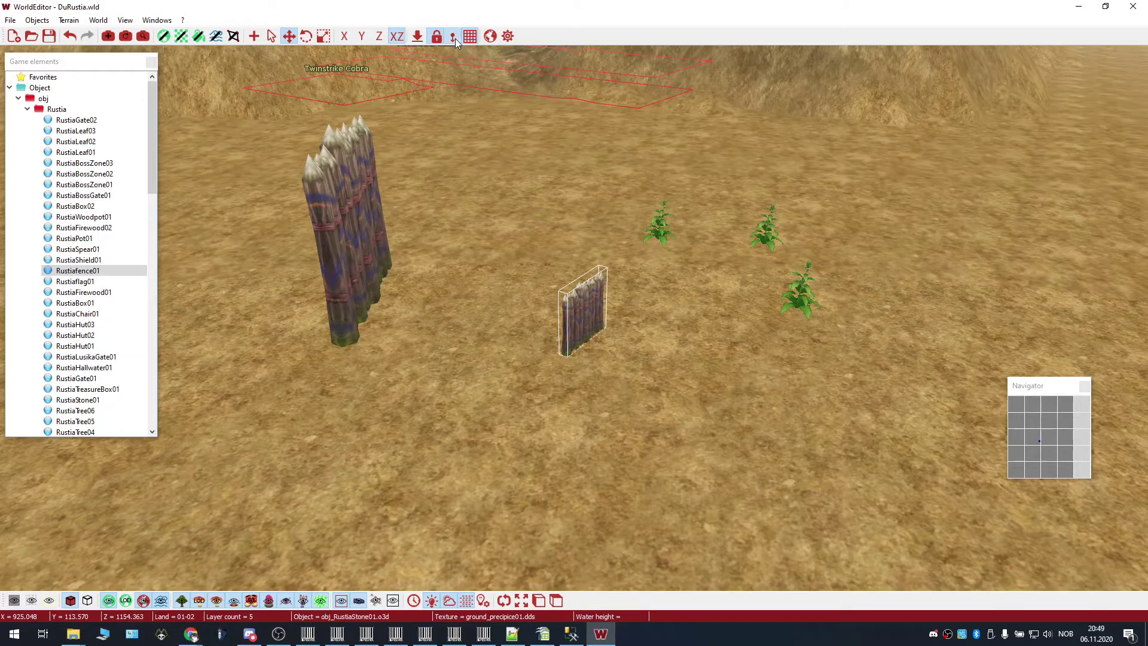
drag(528, 201, 530, 196)
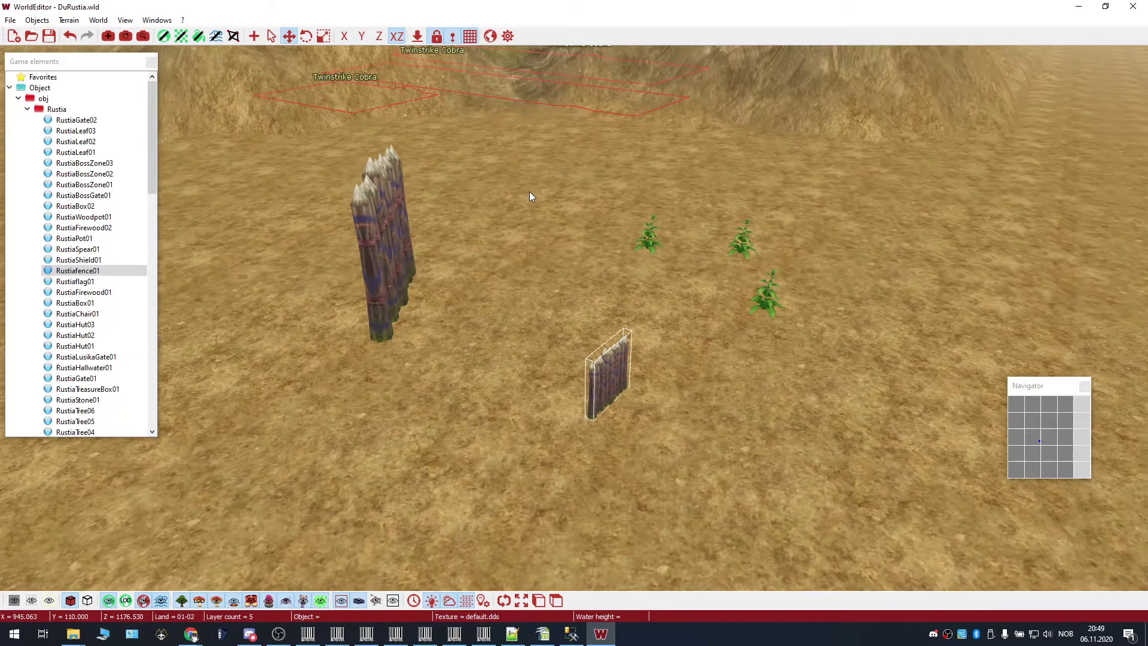
scroll(538, 215, up, 3)
drag(646, 398, 635, 294)
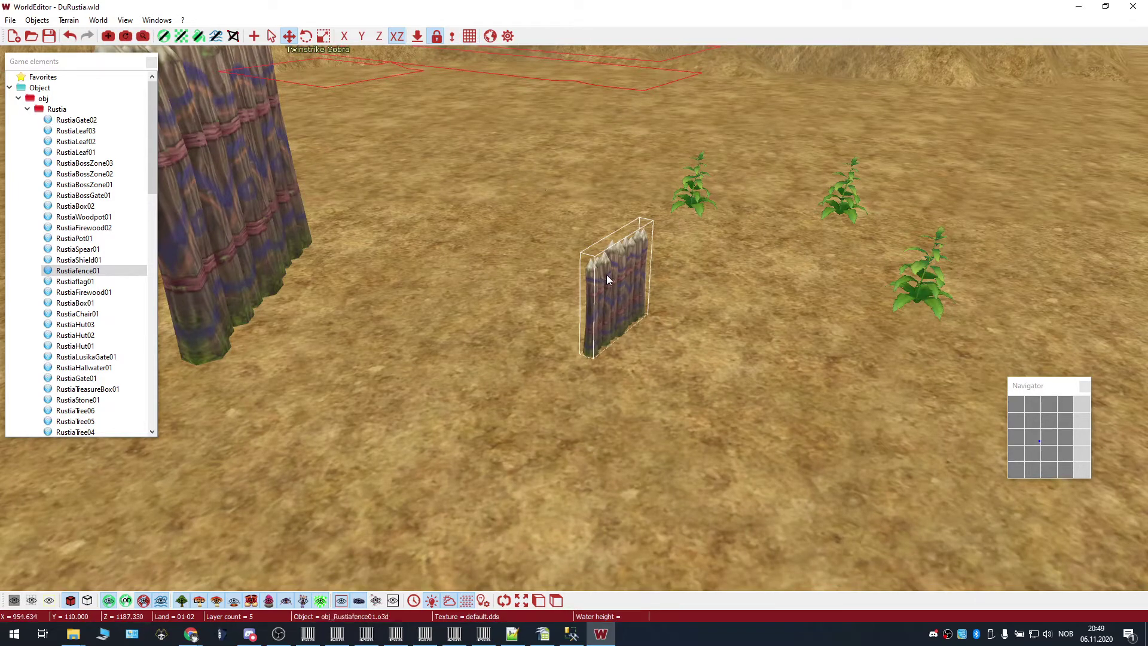
mouse_move(607, 280)
mouse_down()
mouse_move(591, 272)
mouse_move(571, 299)
mouse_move(617, 308)
mouse_up()
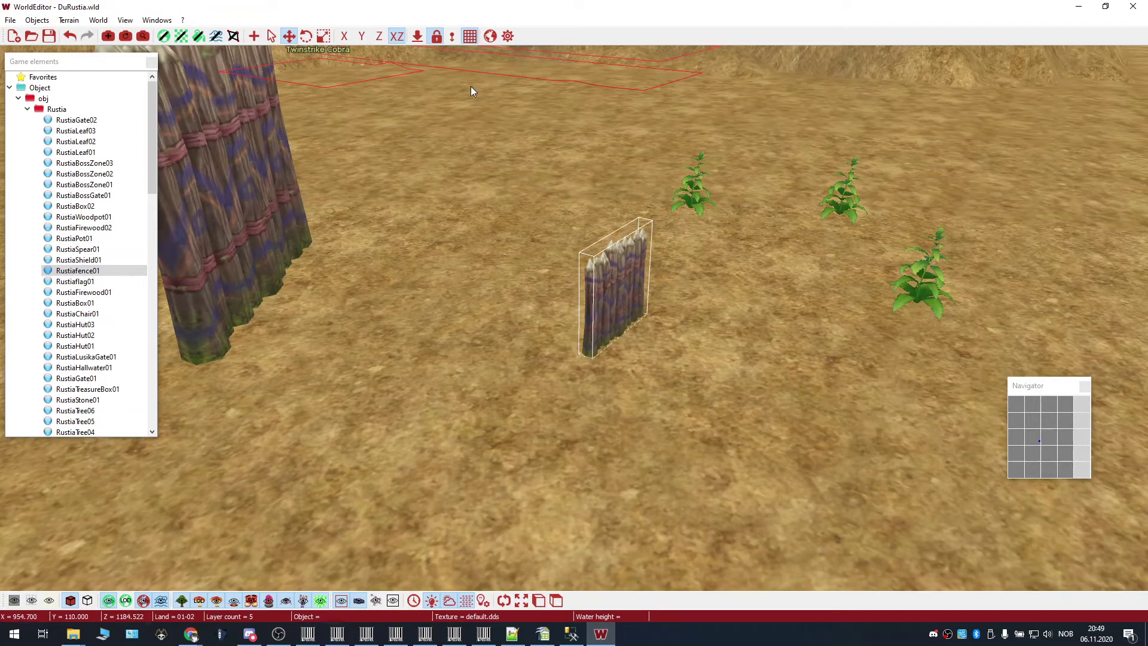
click(490, 36)
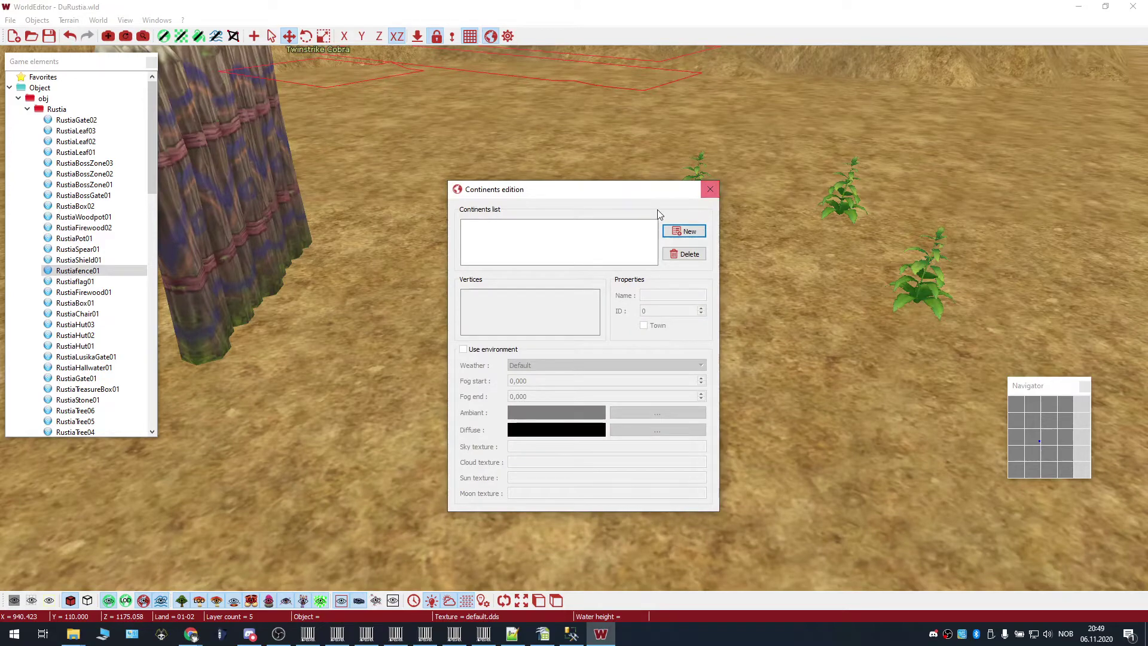
click(710, 189)
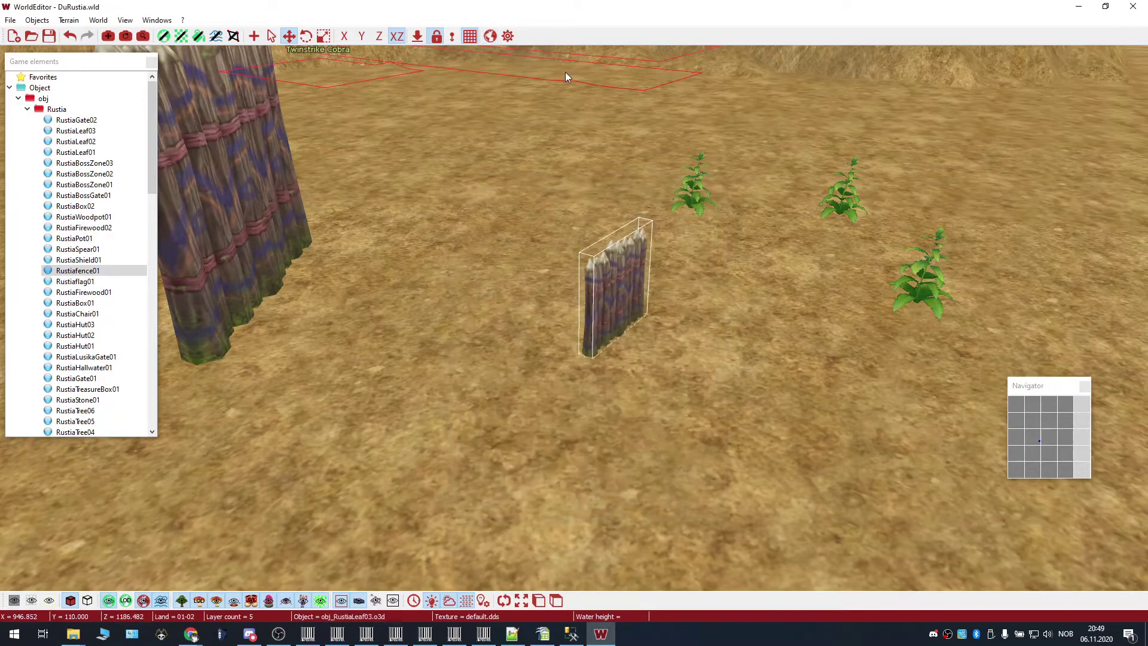
click(508, 36)
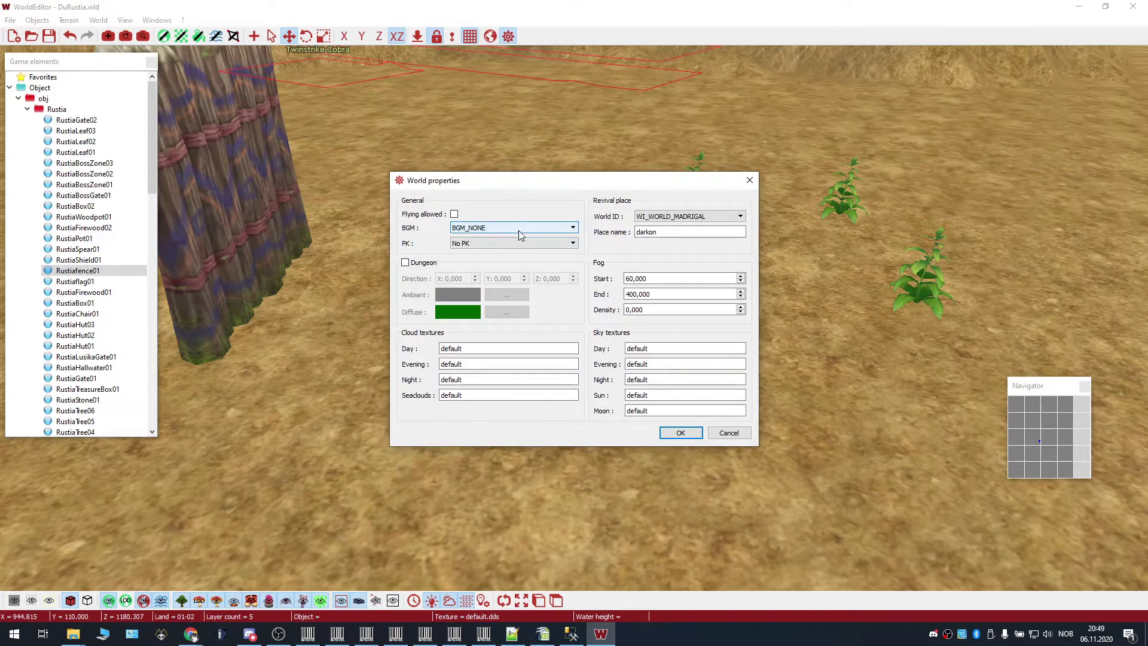
click(491, 243)
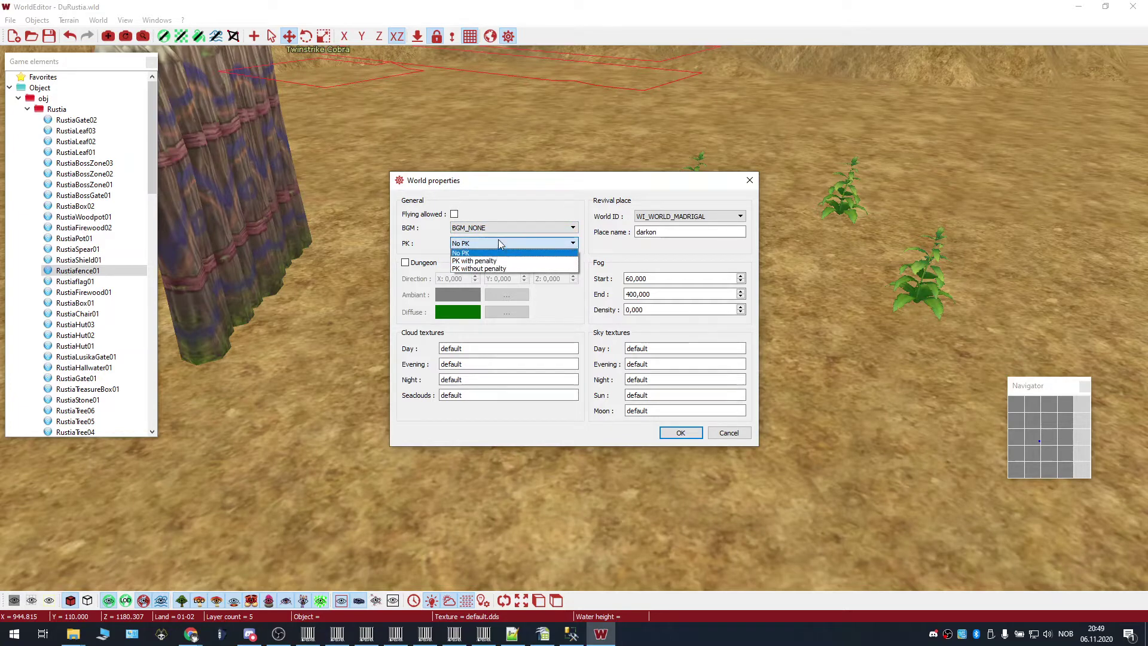
click(496, 241)
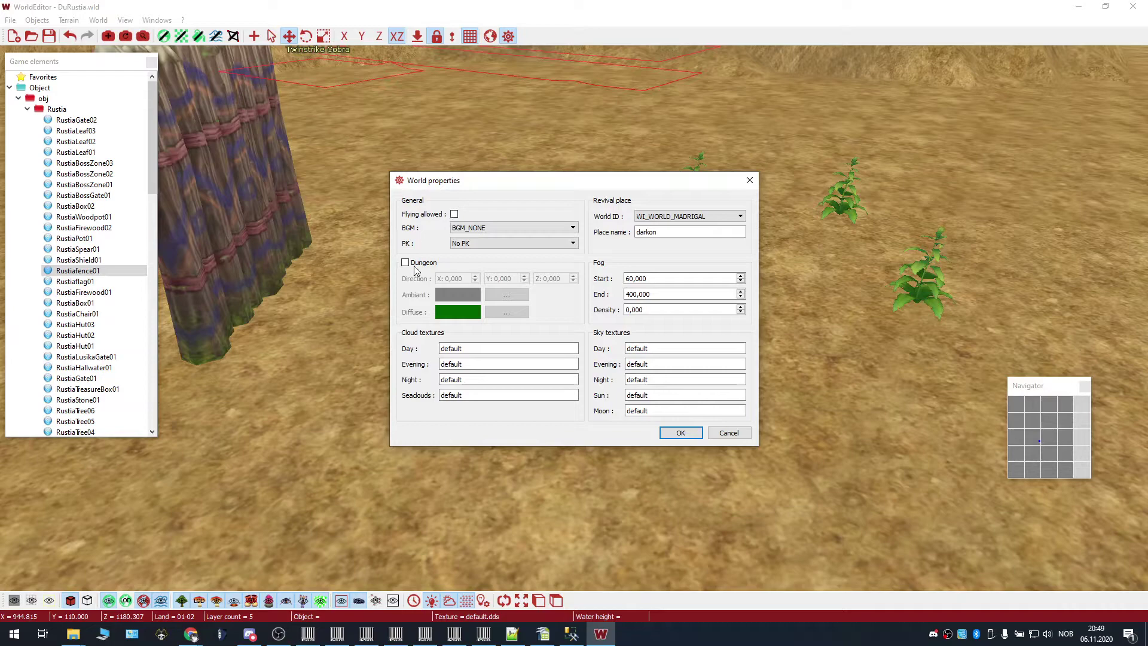
click(405, 263)
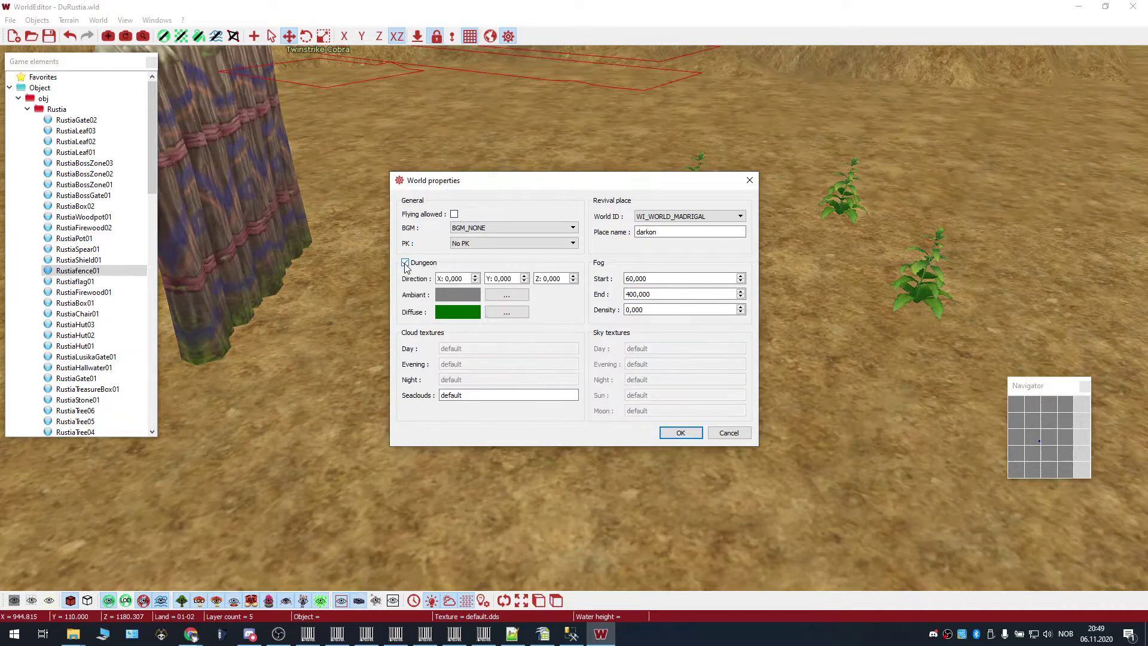
click(405, 263)
click(405, 263)
click(405, 262)
Close world properties, fly over the hillside, then switch to Side and Top view.
click(729, 434)
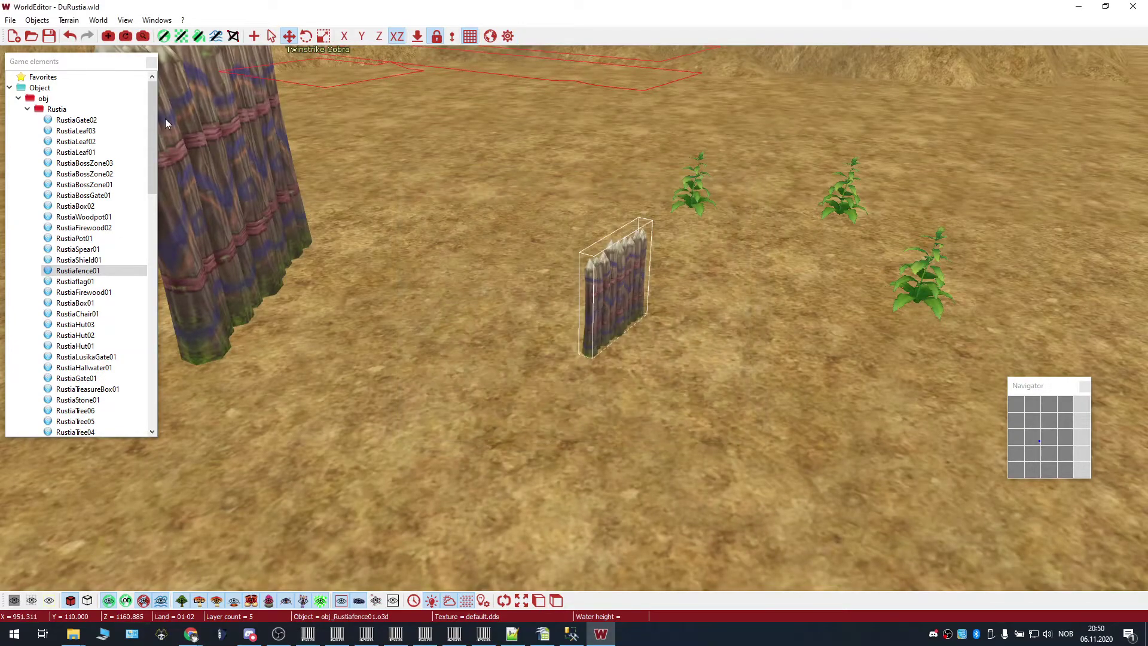
mouse_move(151, 127)
mouse_down()
mouse_move(148, 265)
mouse_move(152, 81)
mouse_up()
mouse_move(456, 179)
right_down()
mouse_move(418, 99)
mouse_move(306, 145)
right_up()
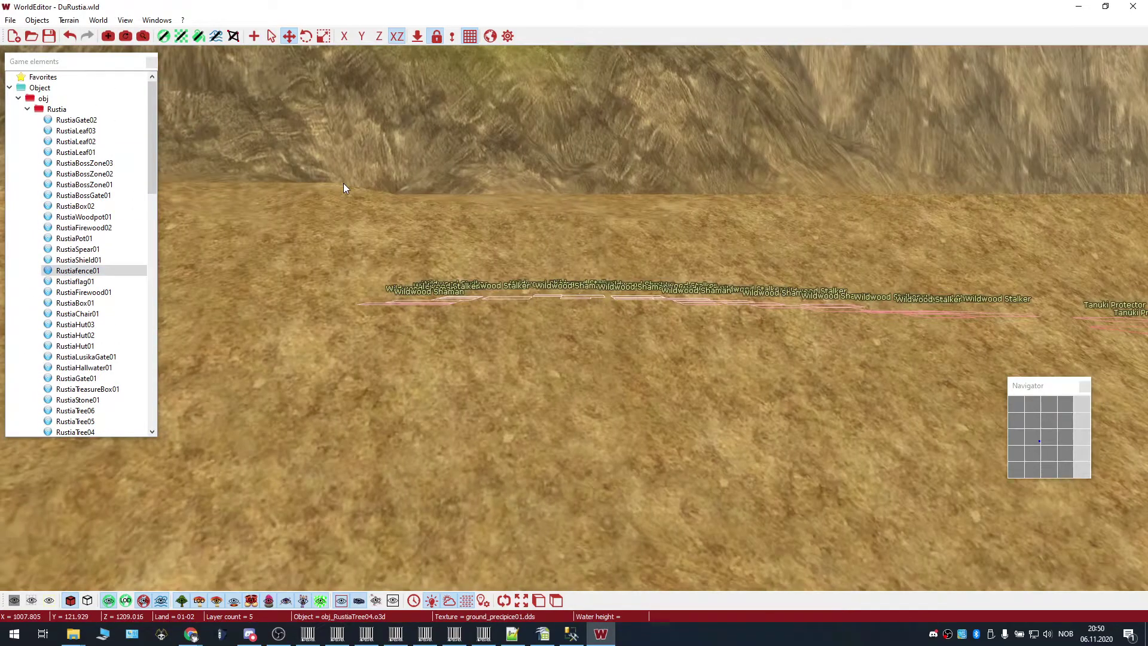
mouse_move(441, 190)
right_down()
mouse_move(285, 147)
mouse_move(467, 204)
mouse_move(666, 177)
right_up()
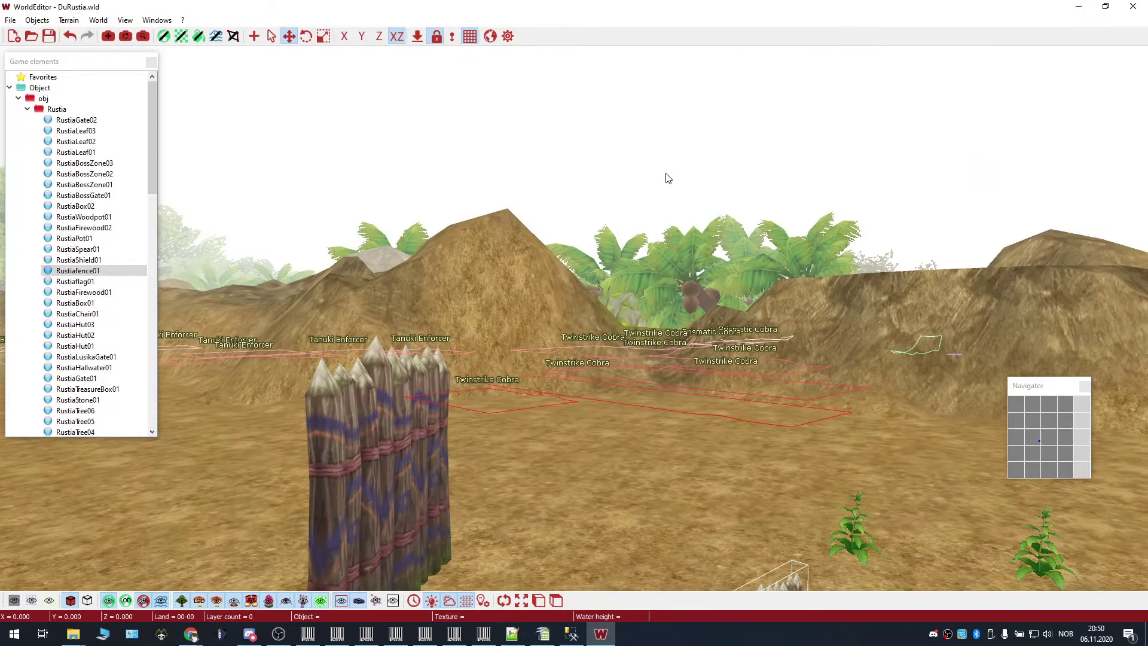
key(s)
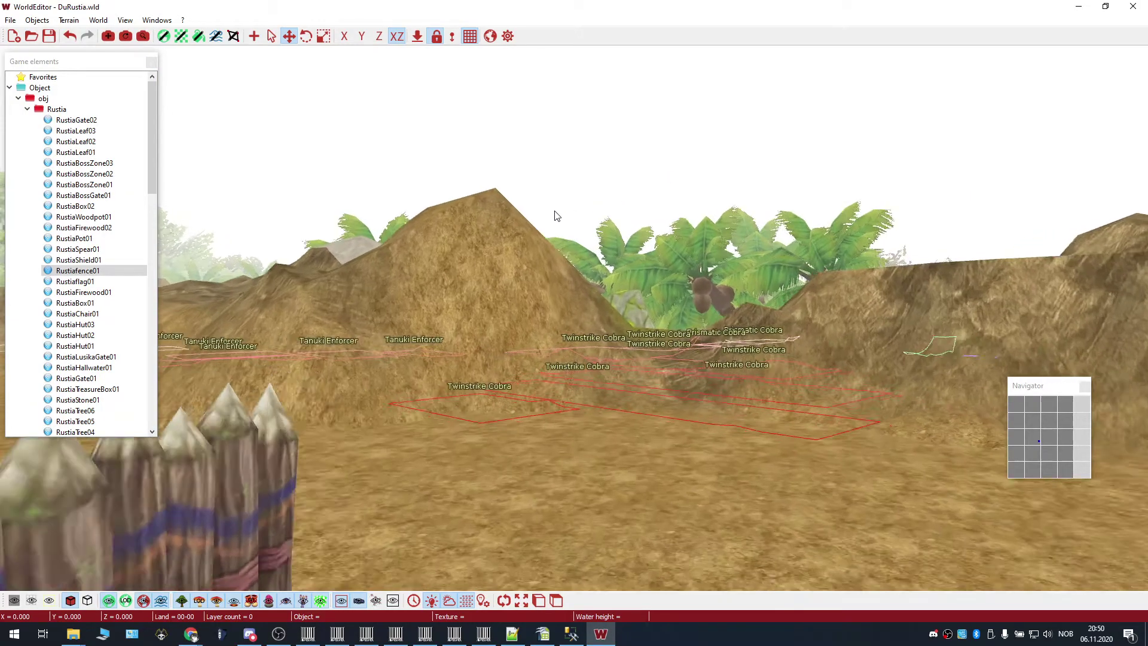
key(w)
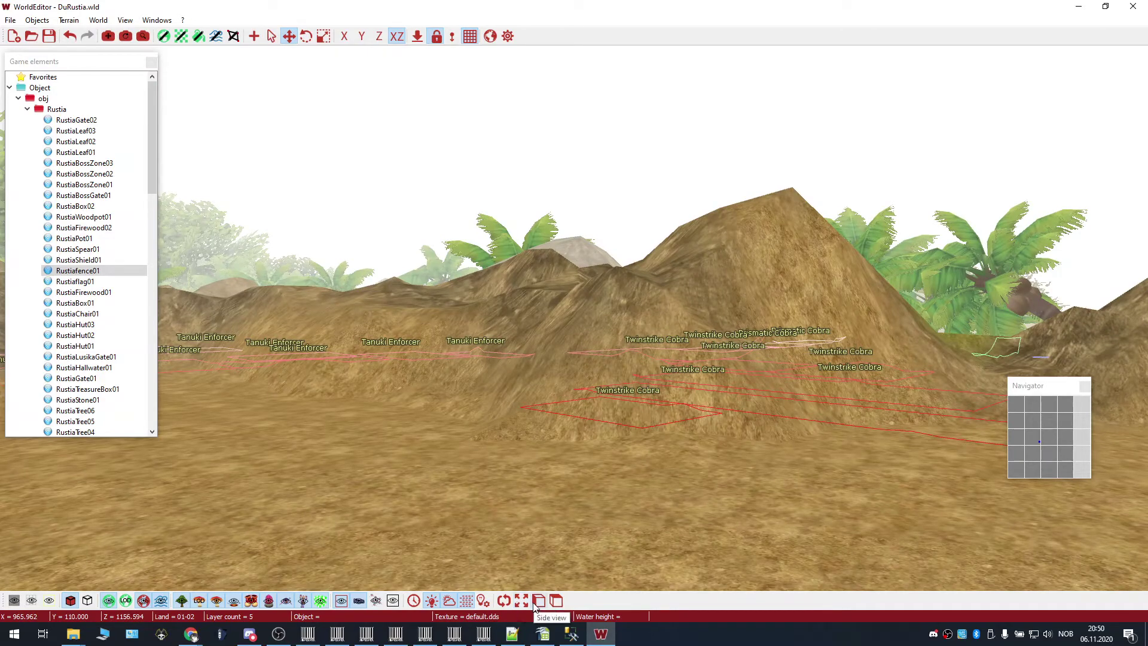
click(537, 603)
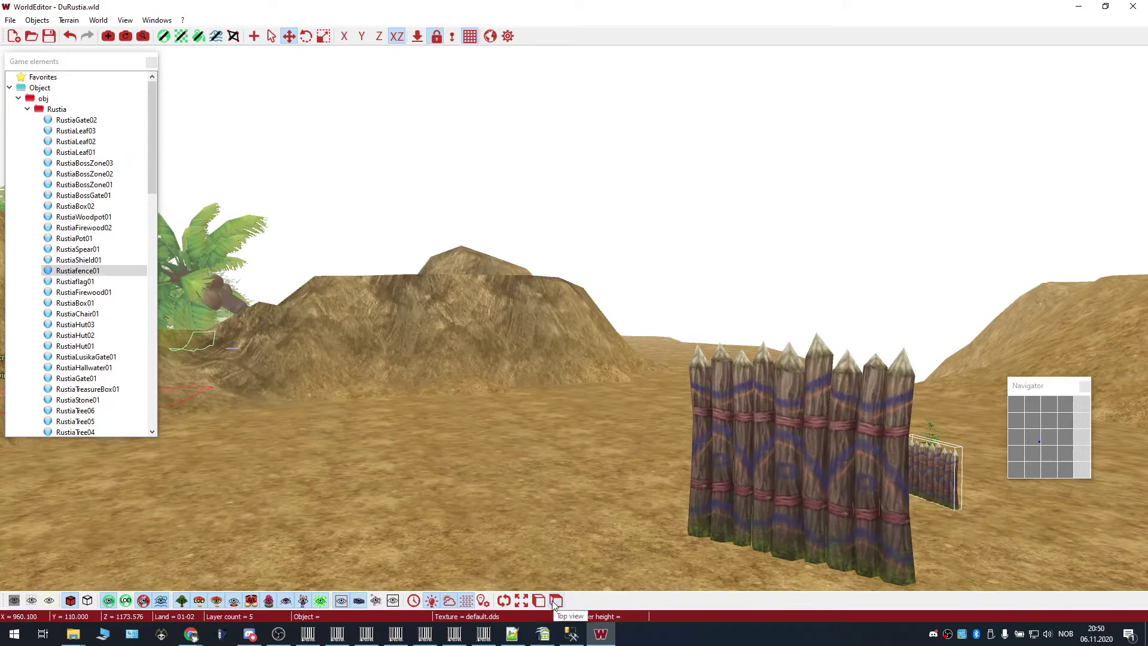
click(556, 601)
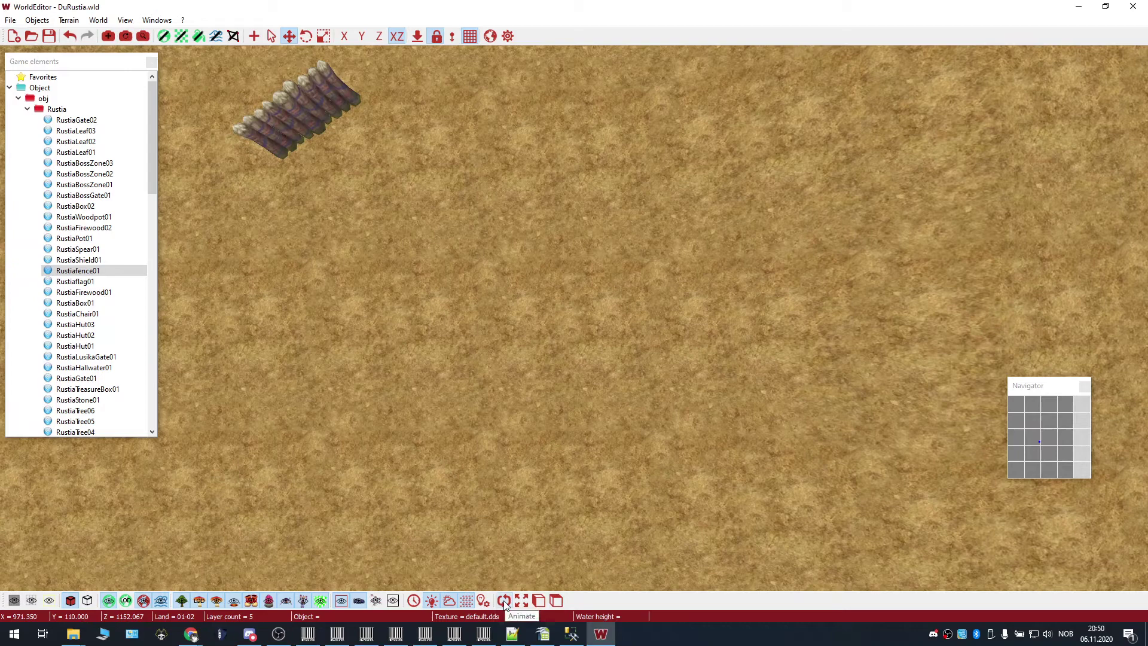
Animate the scene models, fly toward the palm grove, and dismiss a palm tree's context menu.
click(505, 601)
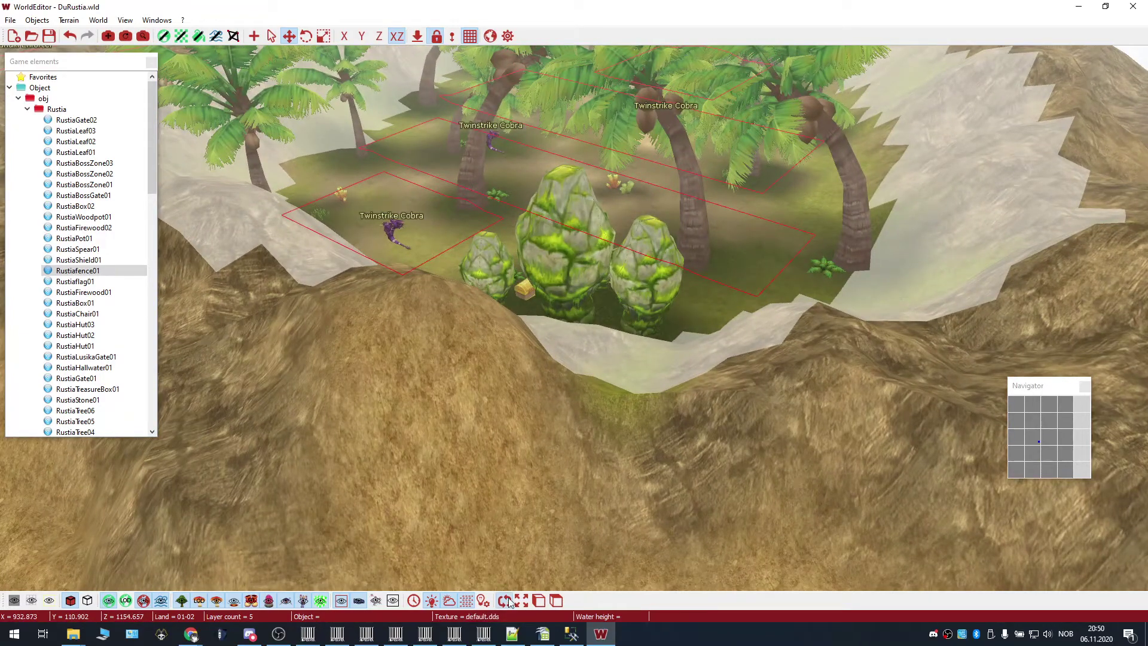
scroll(435, 350, up, 3)
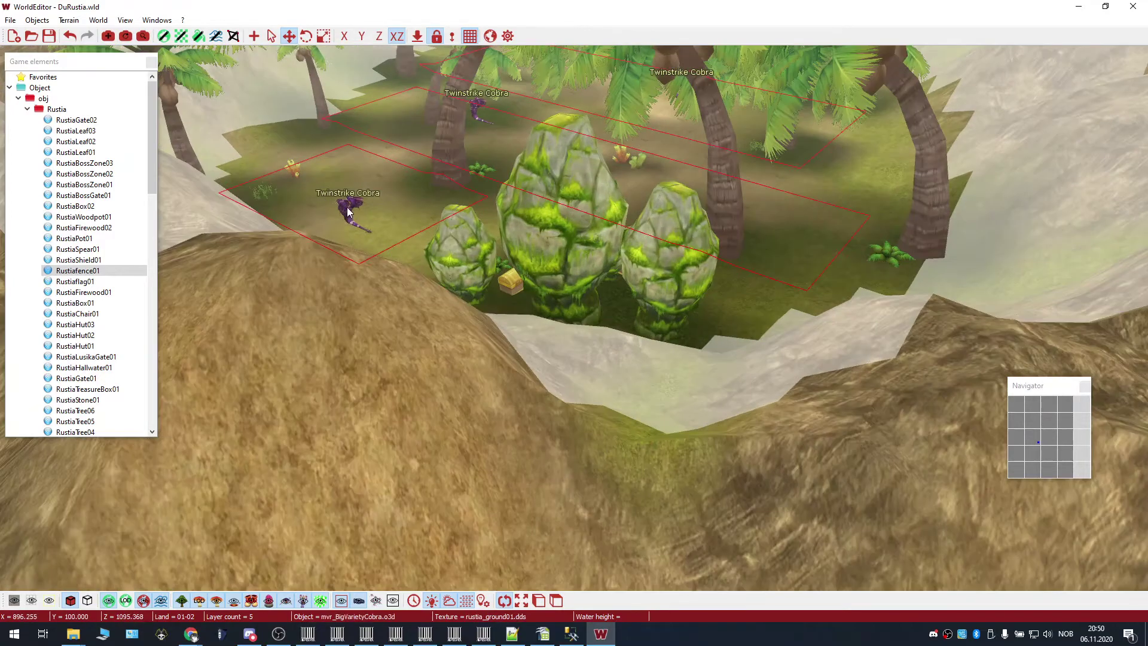
scroll(350, 213, up, 2)
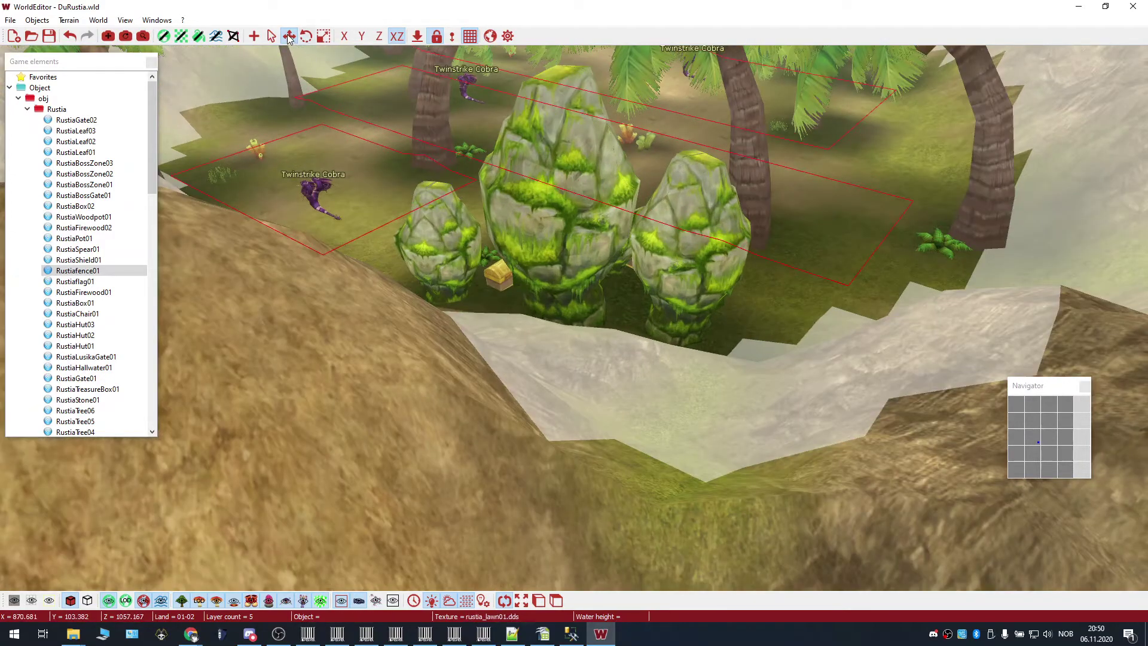
scroll(367, 197, up, 2)
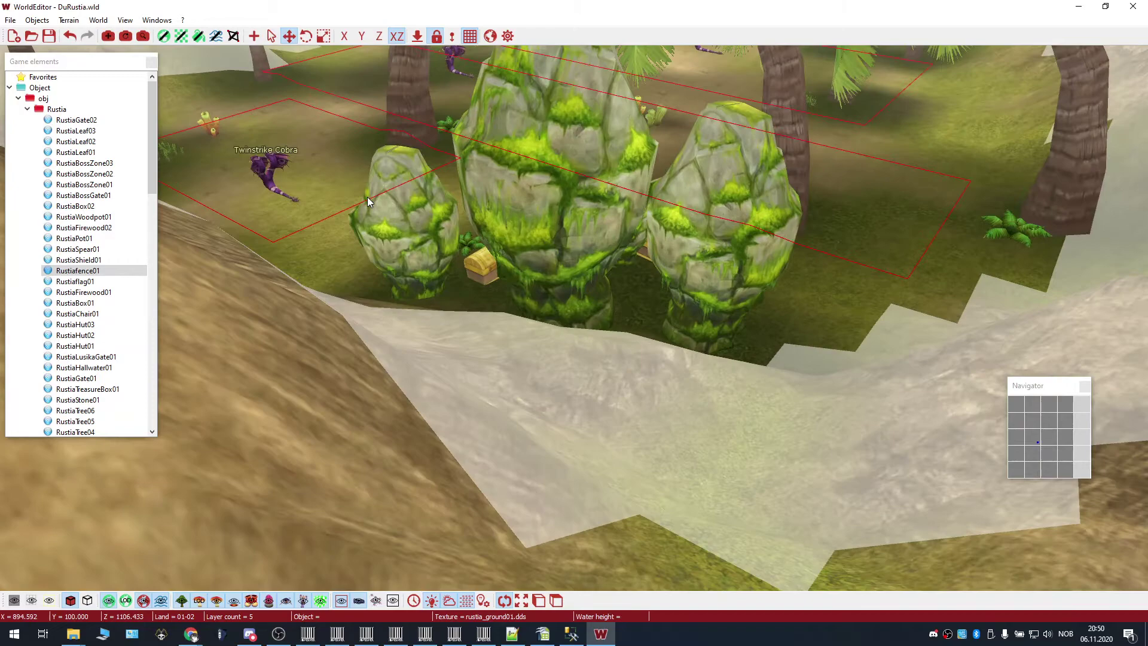
scroll(417, 235, up, 2)
right_drag(416, 236, 339, 182)
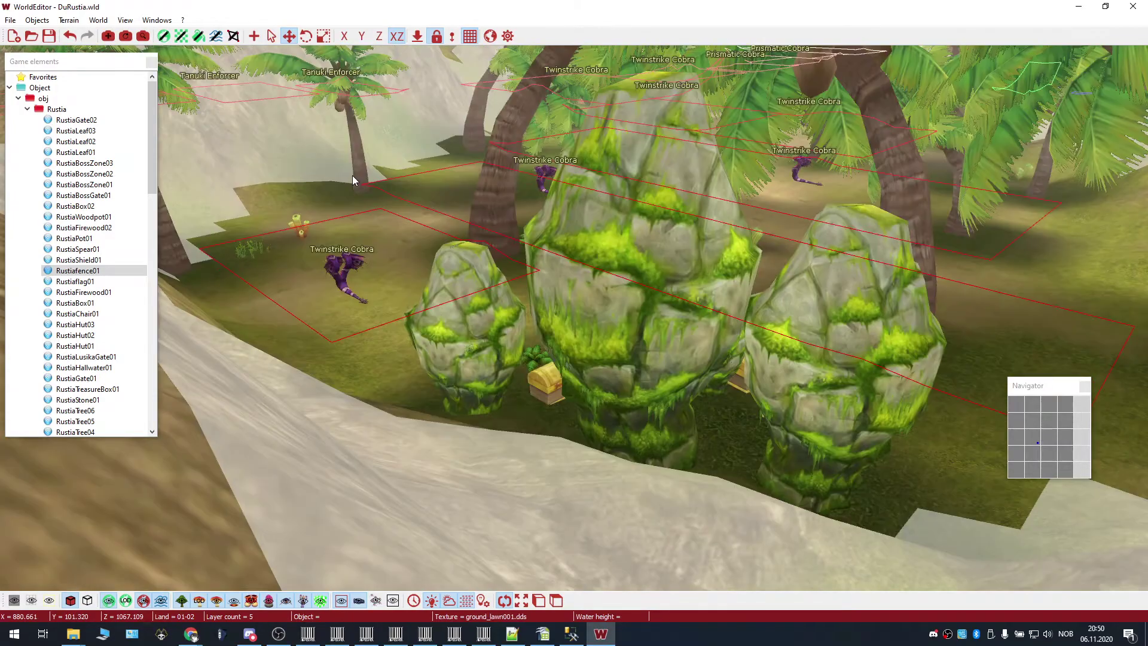
scroll(353, 175, up, 3)
scroll(381, 237, up, 2)
scroll(381, 229, up, 2)
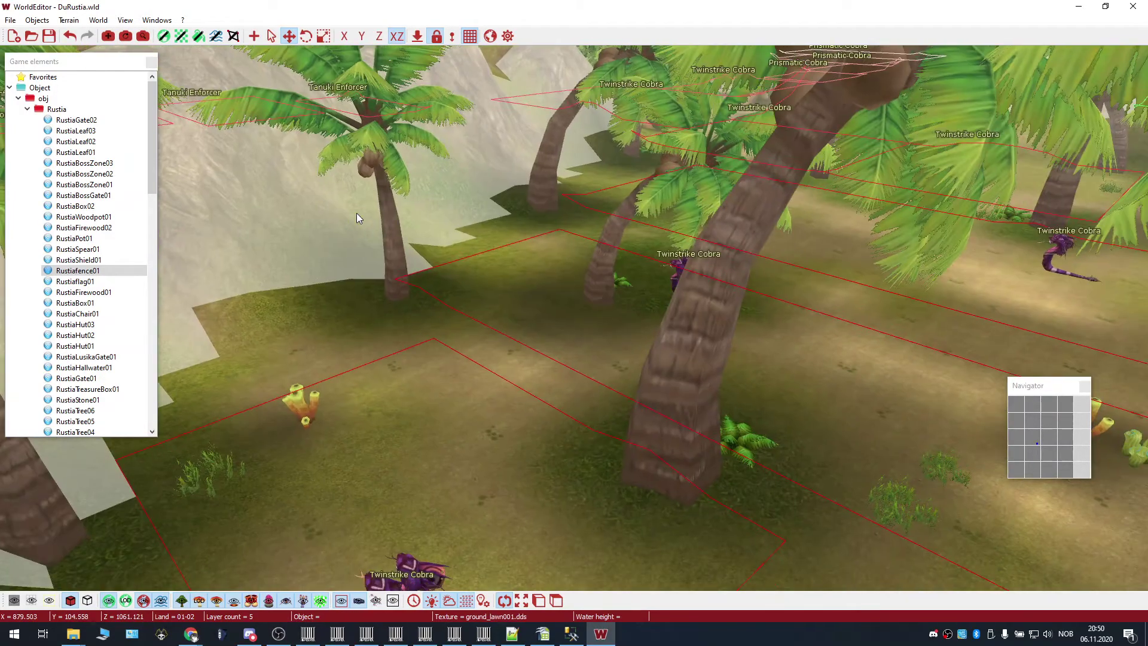
scroll(342, 208, up, 2)
scroll(309, 206, up, 1)
scroll(296, 204, up, 2)
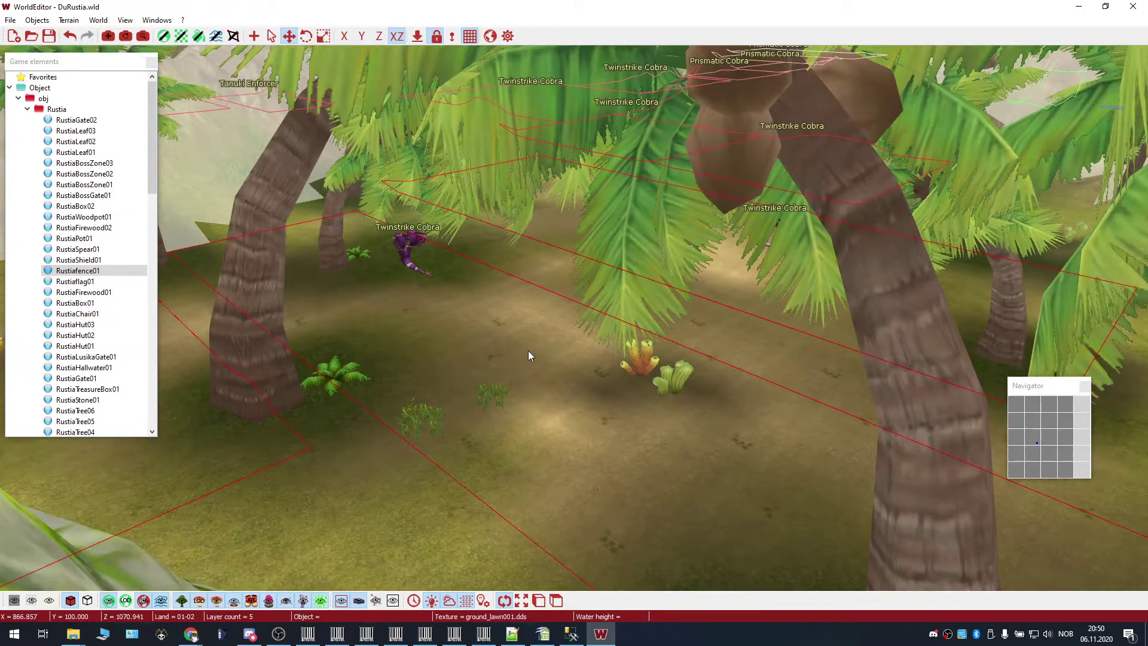
scroll(736, 437, up, 2)
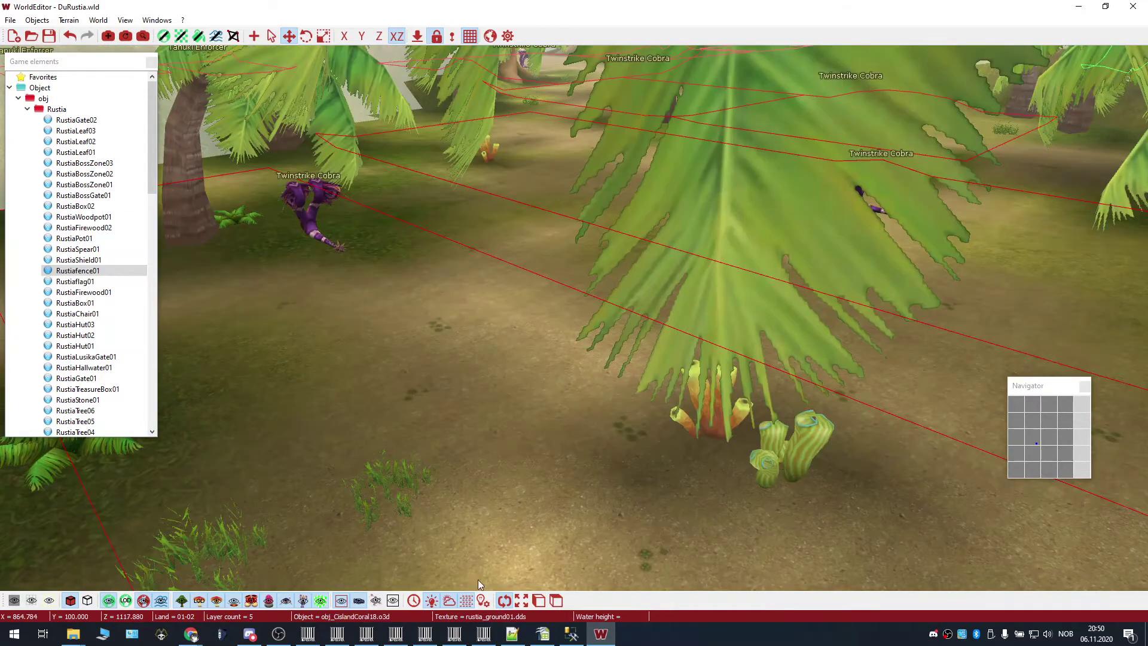
right_click(732, 422)
click(307, 197)
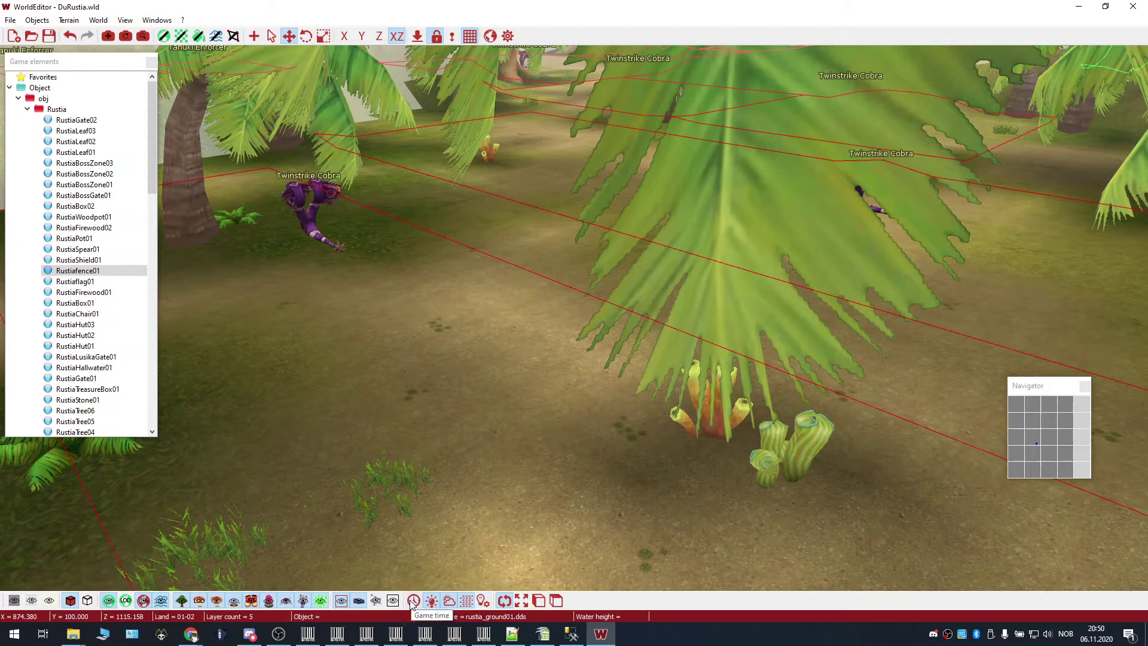
Toggle the spawn preview on and off, fly through the palms, then quit WorldEditor confirming Yes.
click(375, 604)
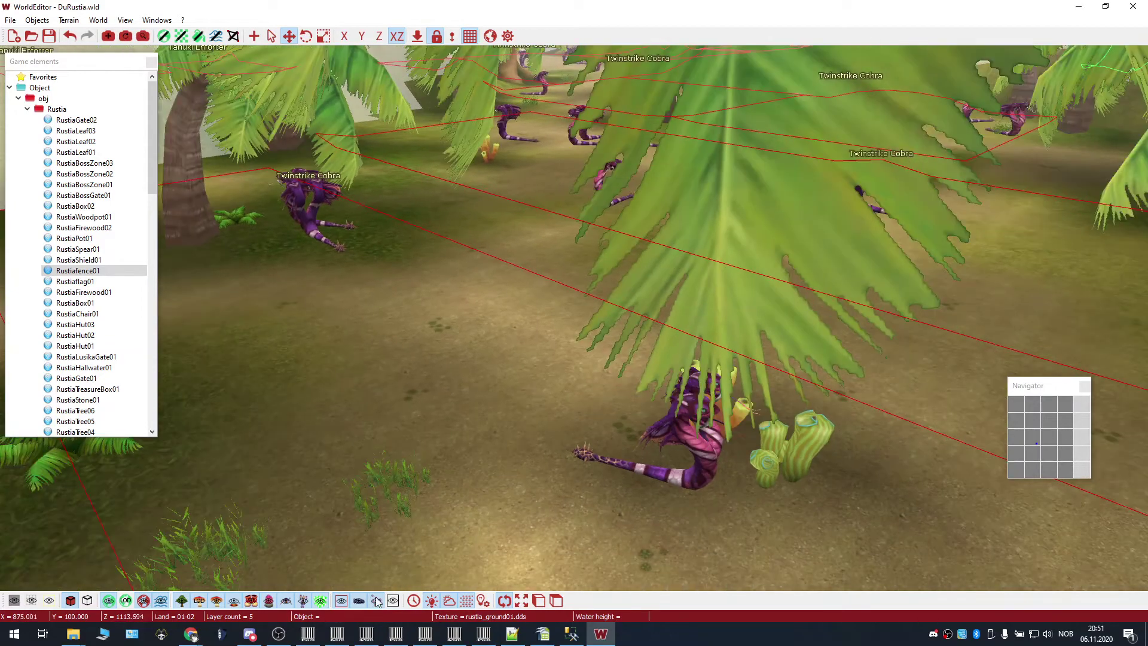
click(376, 603)
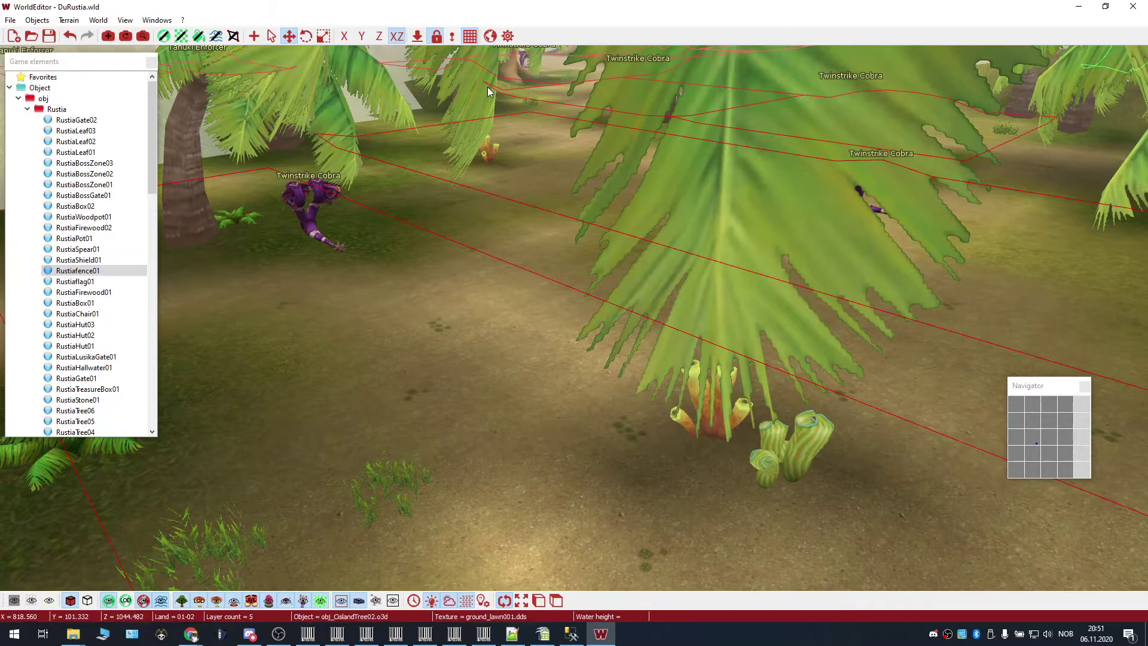
mouse_move(630, 270)
right_down()
mouse_move(489, 271)
mouse_move(396, 245)
mouse_move(609, 229)
mouse_move(777, 252)
mouse_move(811, 244)
right_up()
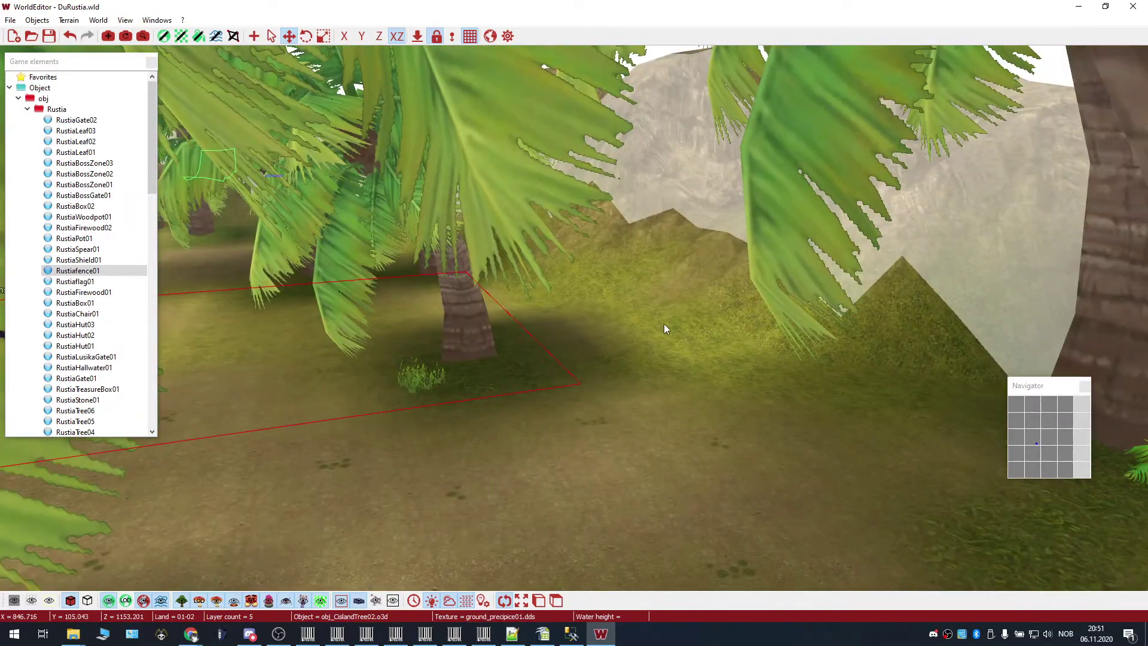
mouse_move(664, 324)
right_down()
mouse_move(768, 329)
mouse_move(1053, 35)
right_up()
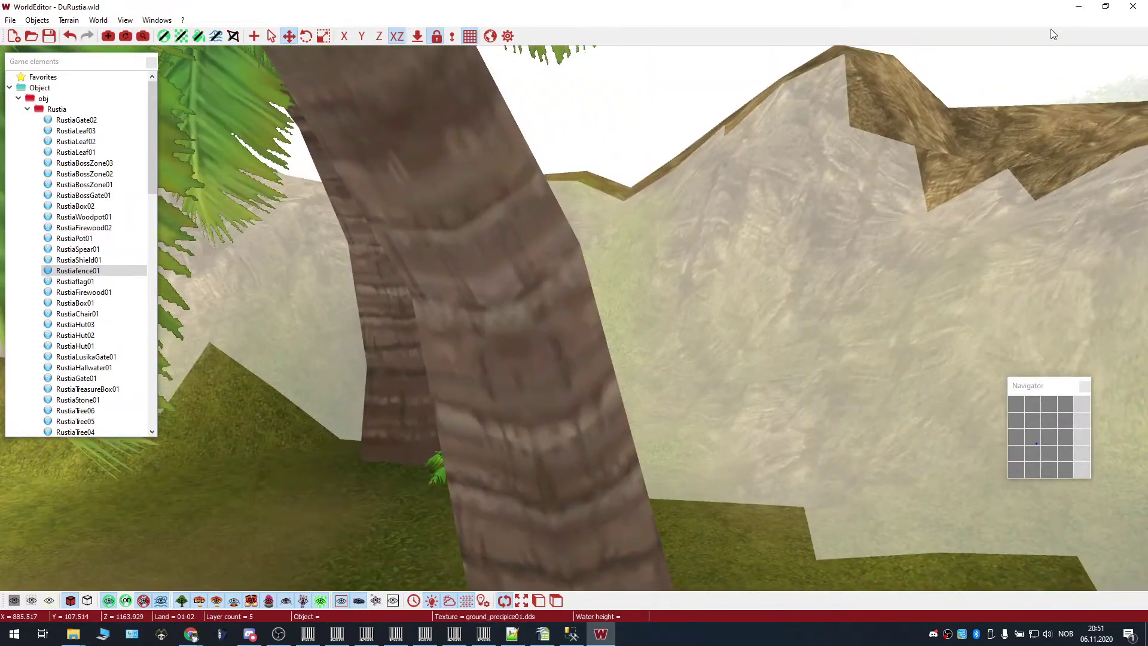
click(1132, 7)
click(567, 331)
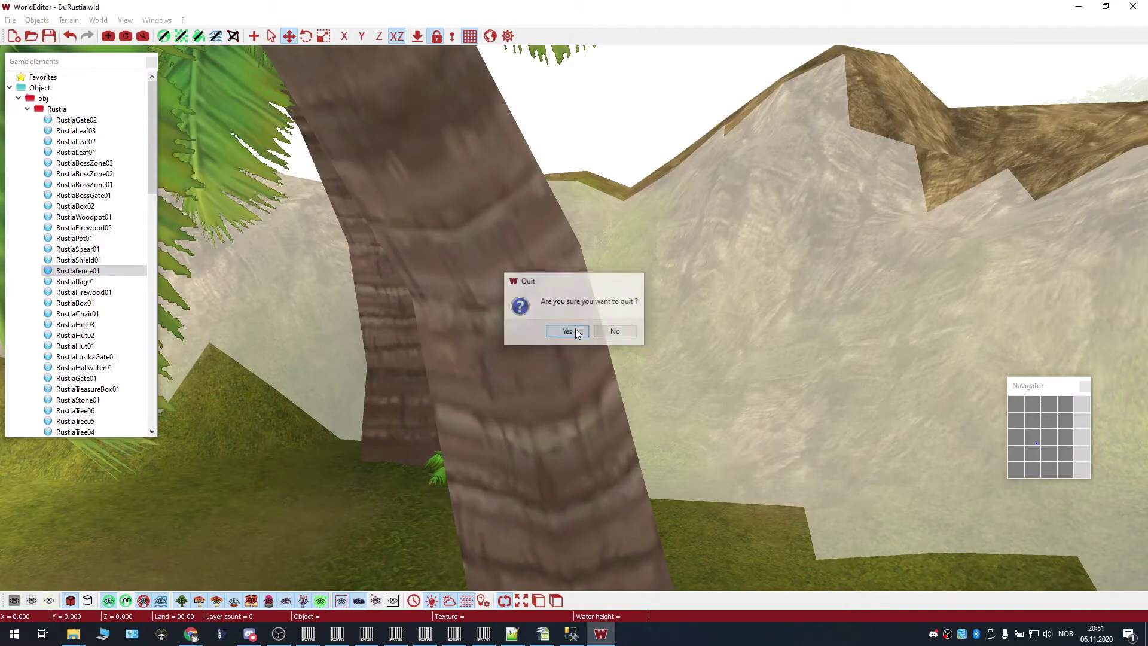
scroll(516, 408, up, 2)
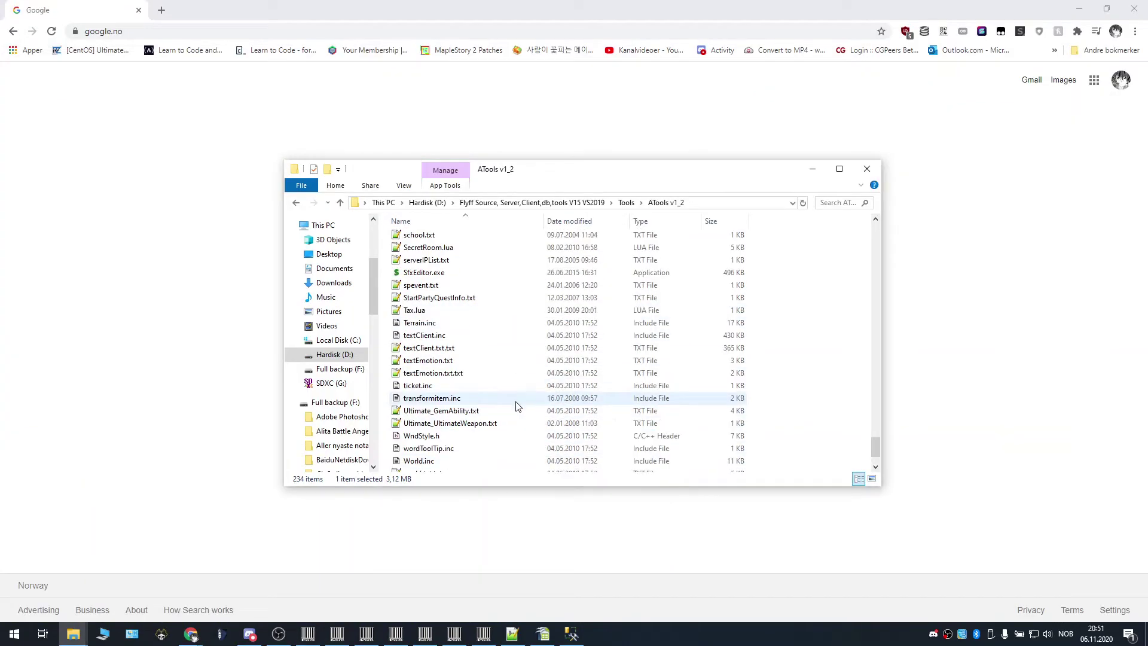
Launch SfxEditor.exe and orbit the view around the default character model.
double_click(429, 276)
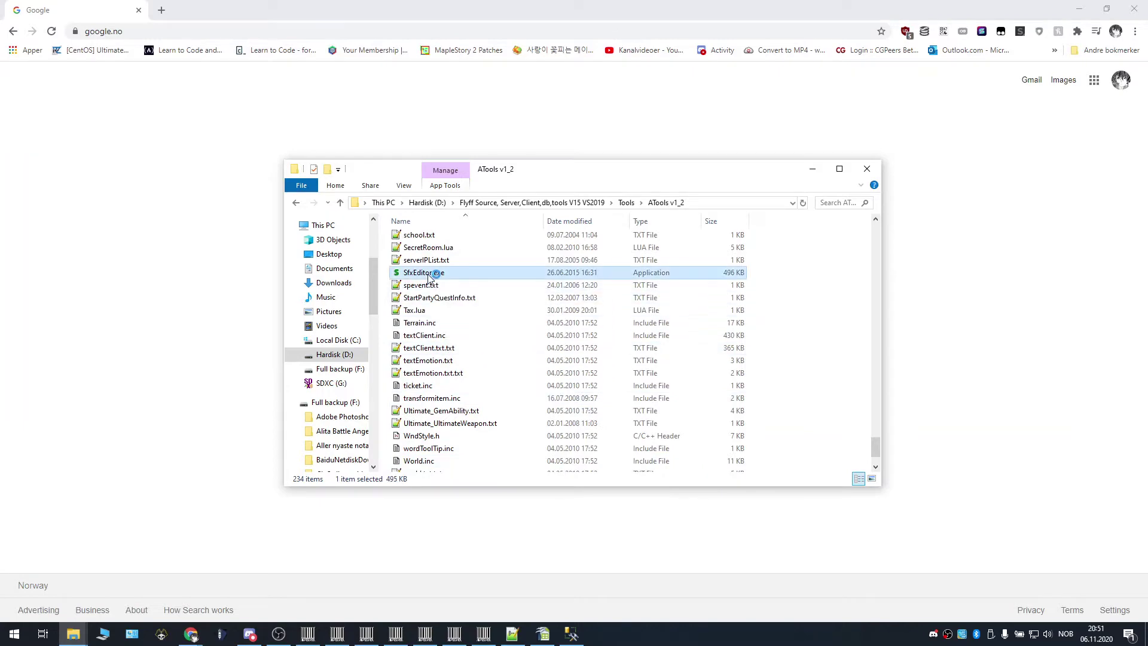
scroll(495, 285, down, 2)
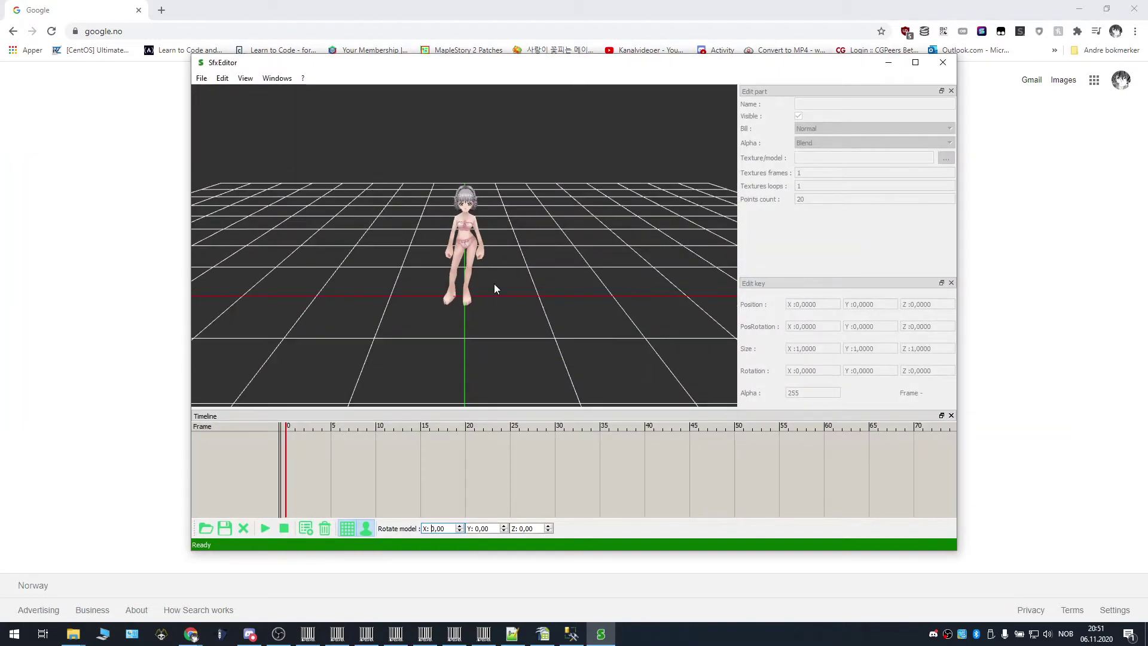
scroll(495, 284, up, 1)
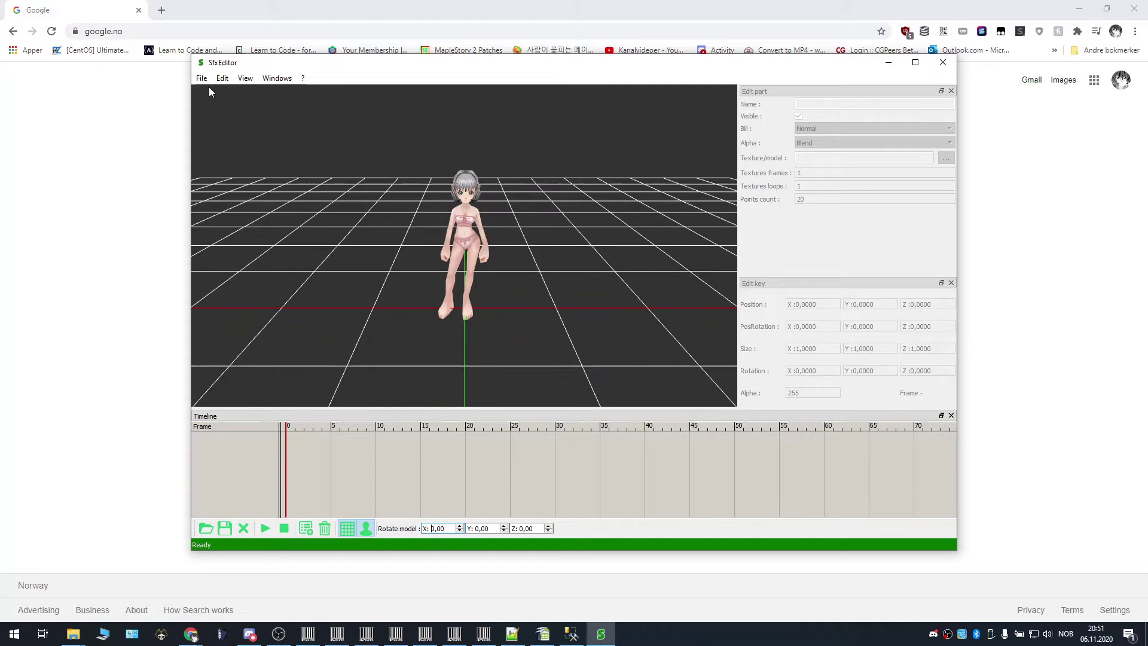
middle_drag(344, 218, 225, 110)
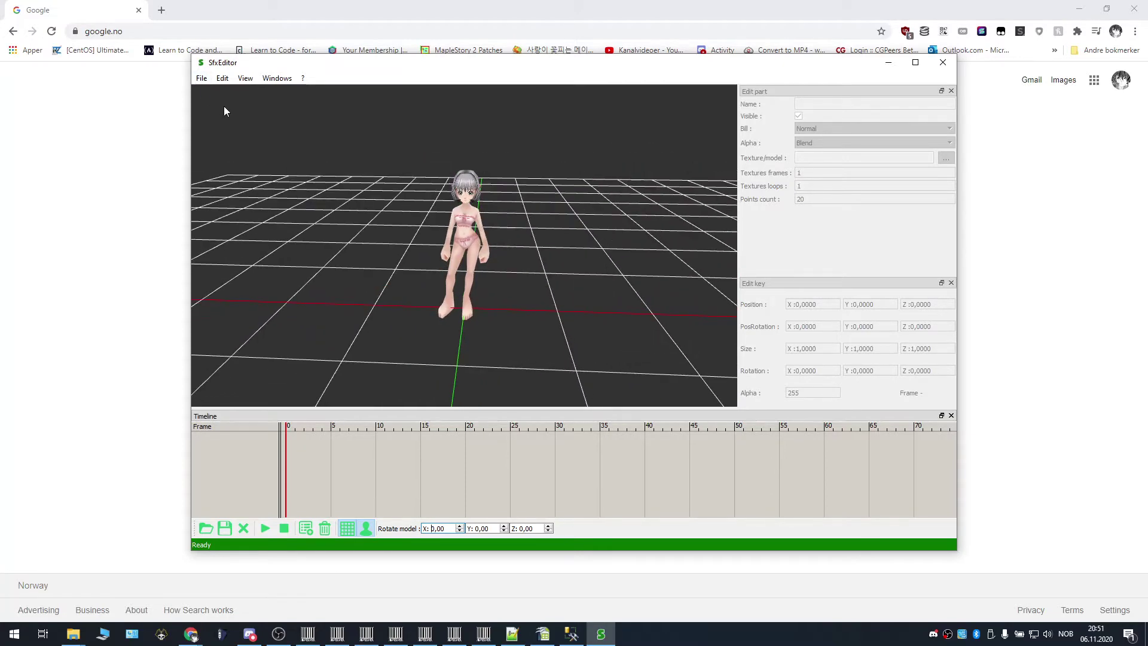
Load increase.sfx from the Load a sfx dialog via File > Open.
click(203, 83)
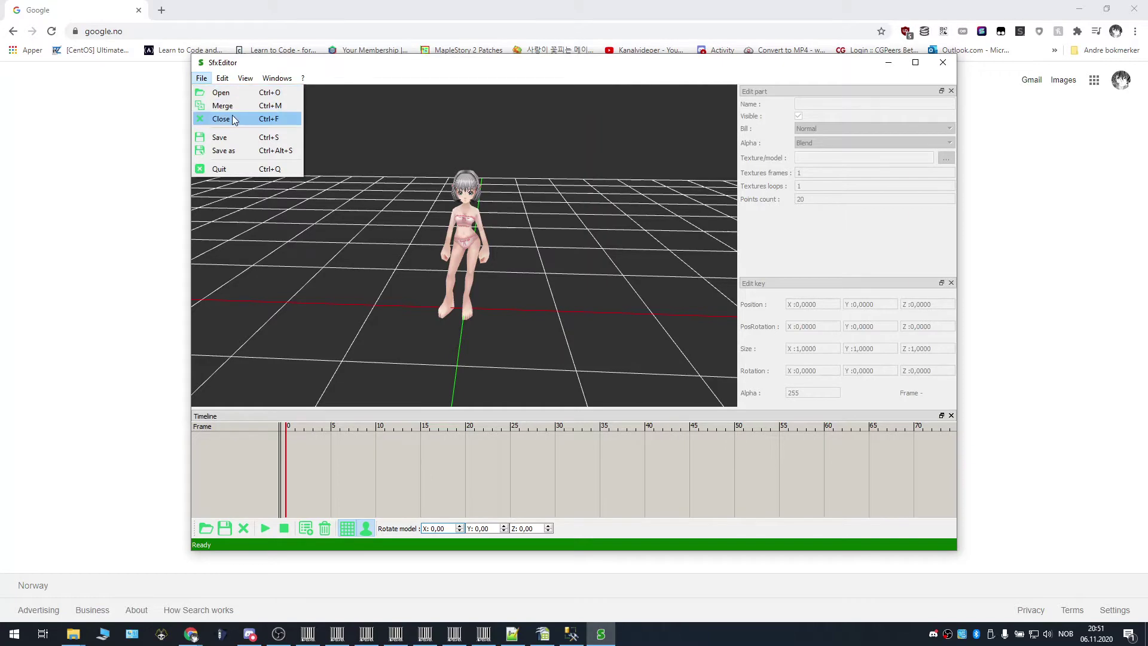
click(221, 92)
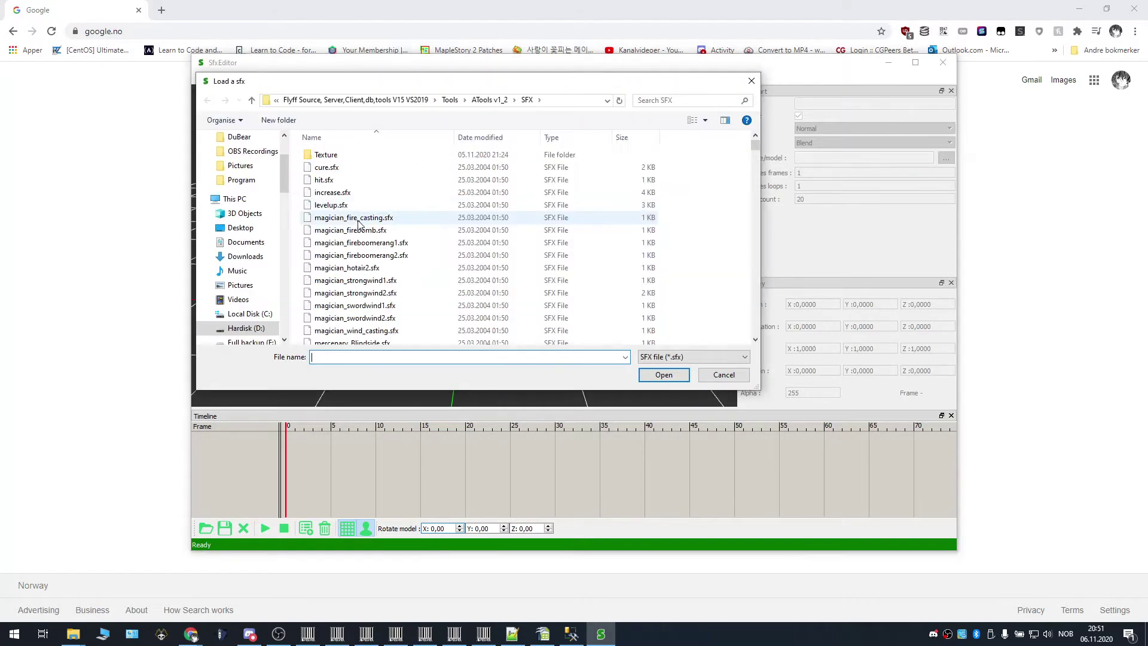
scroll(399, 209, down, 3)
scroll(400, 209, down, 5)
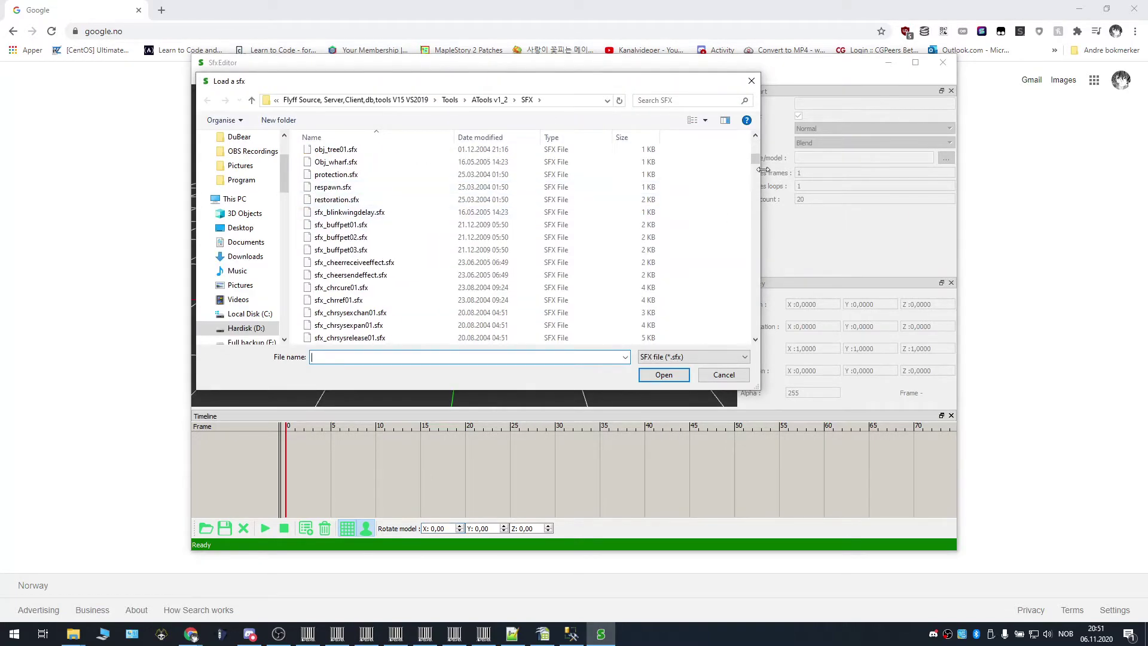
drag(757, 159, 756, 142)
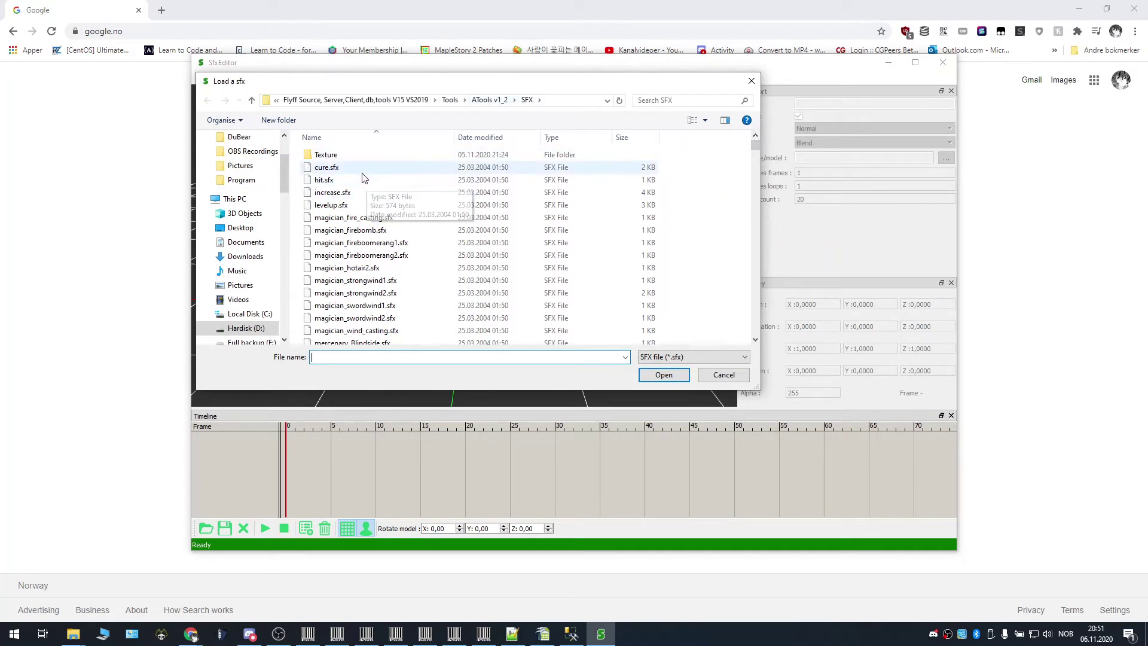
double_click(363, 191)
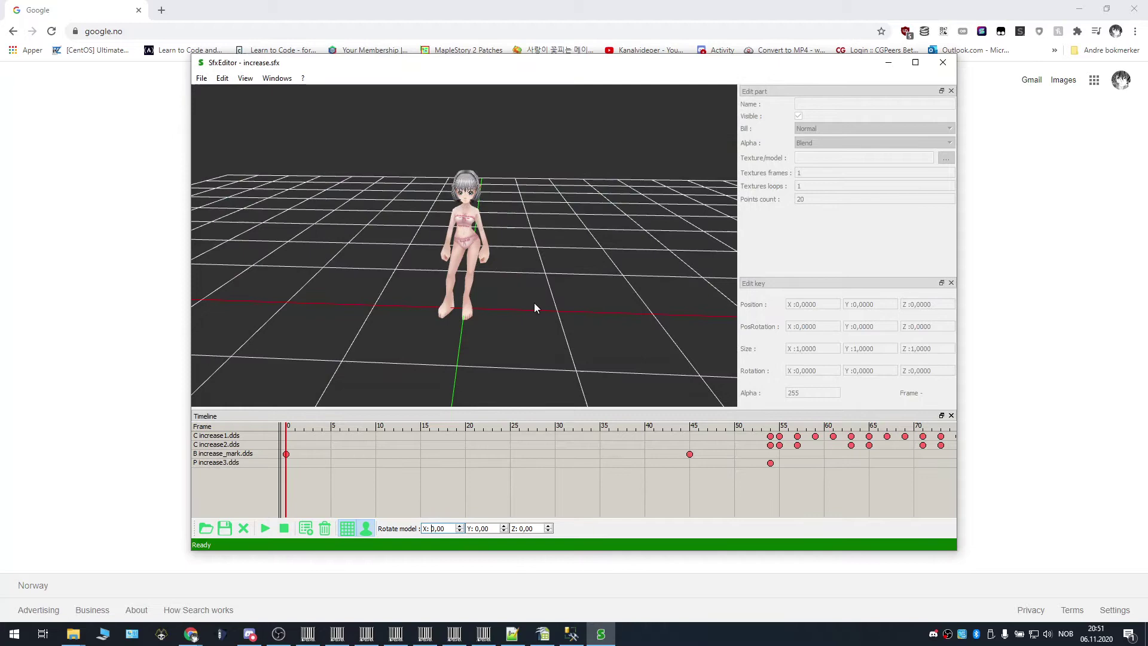
Play the effect, inspect its parts, and delete two keyframes from the increase2.dds track.
click(268, 527)
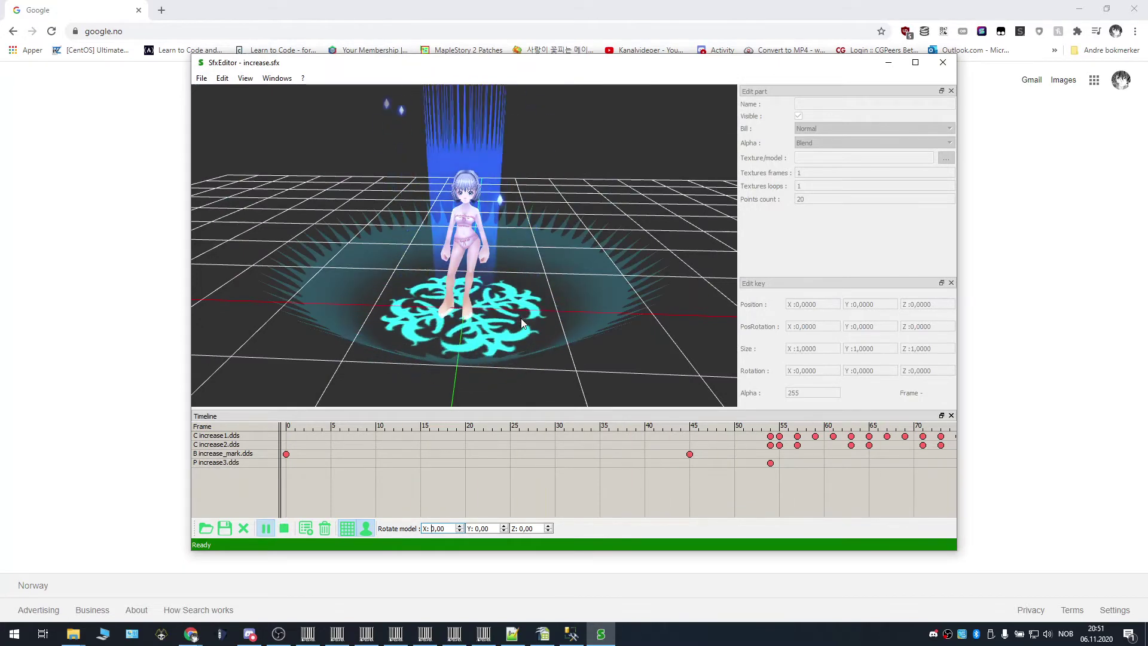
click(770, 445)
click(771, 453)
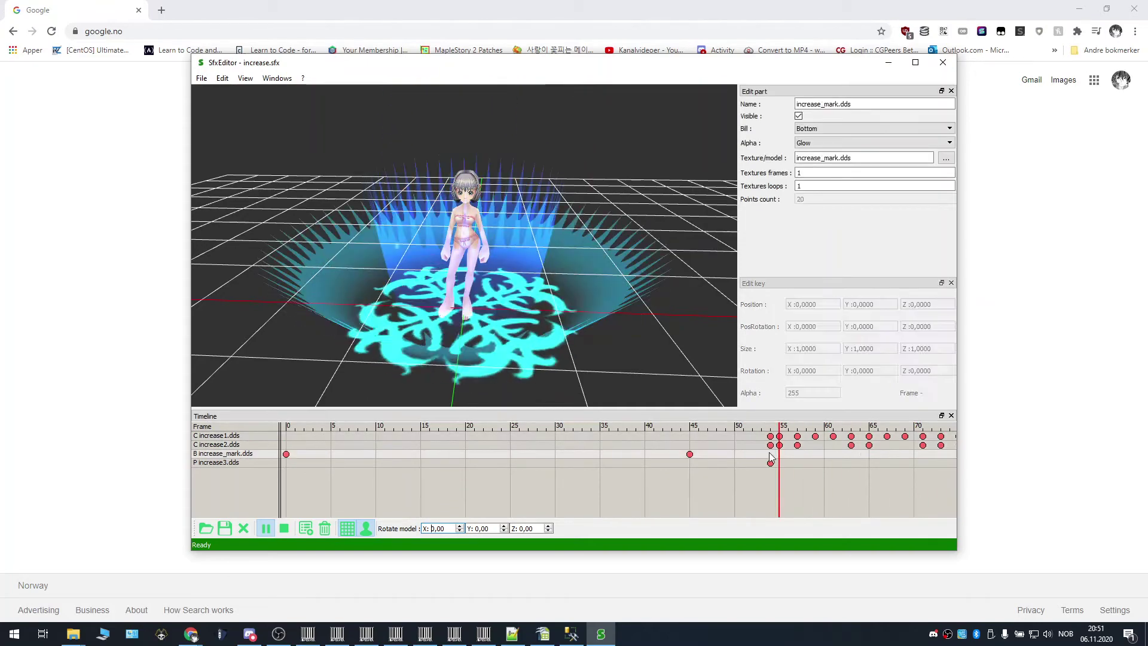
click(779, 446)
key(Delete)
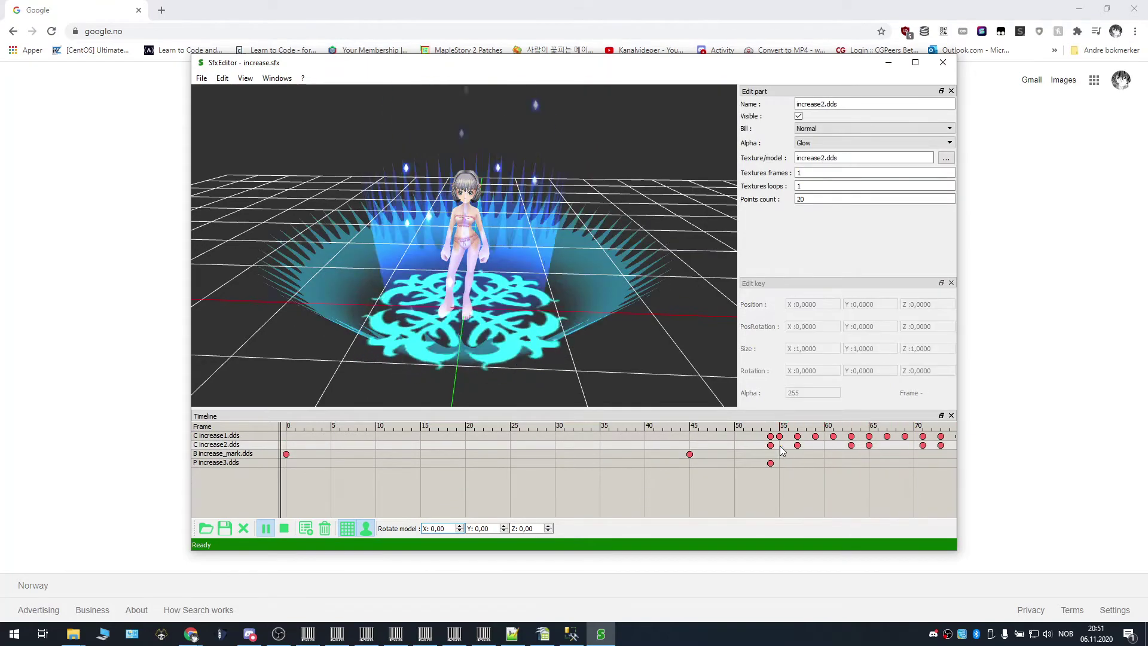
key(Delete)
Open and close the increase3.dds particle settings, then orbit to the character's side.
click(769, 445)
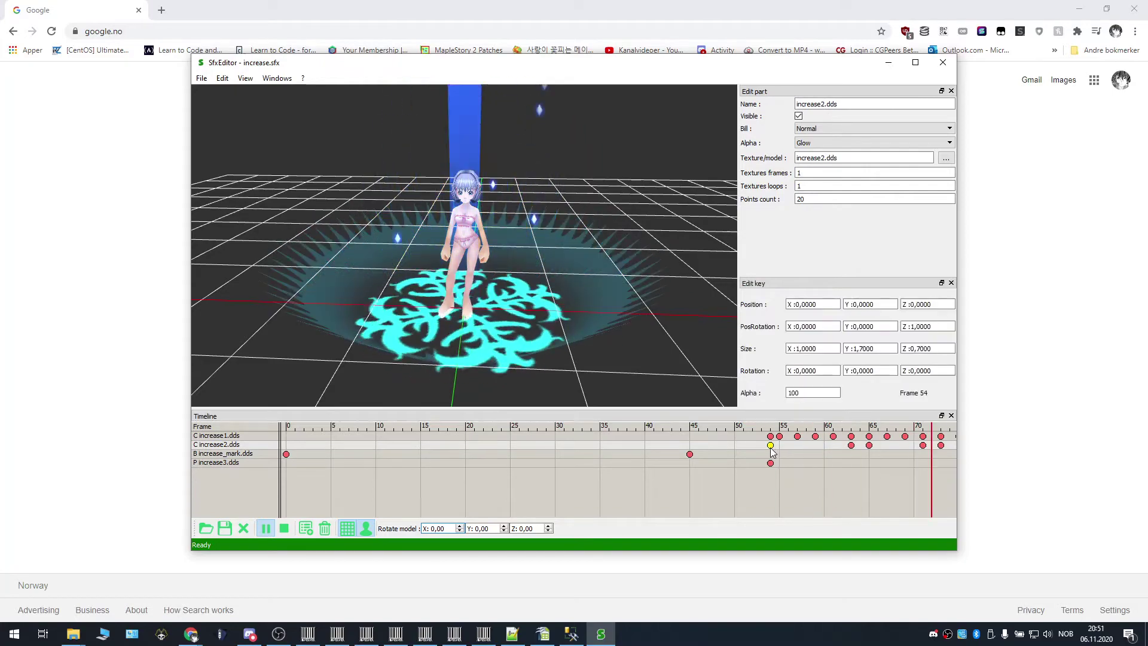
click(771, 462)
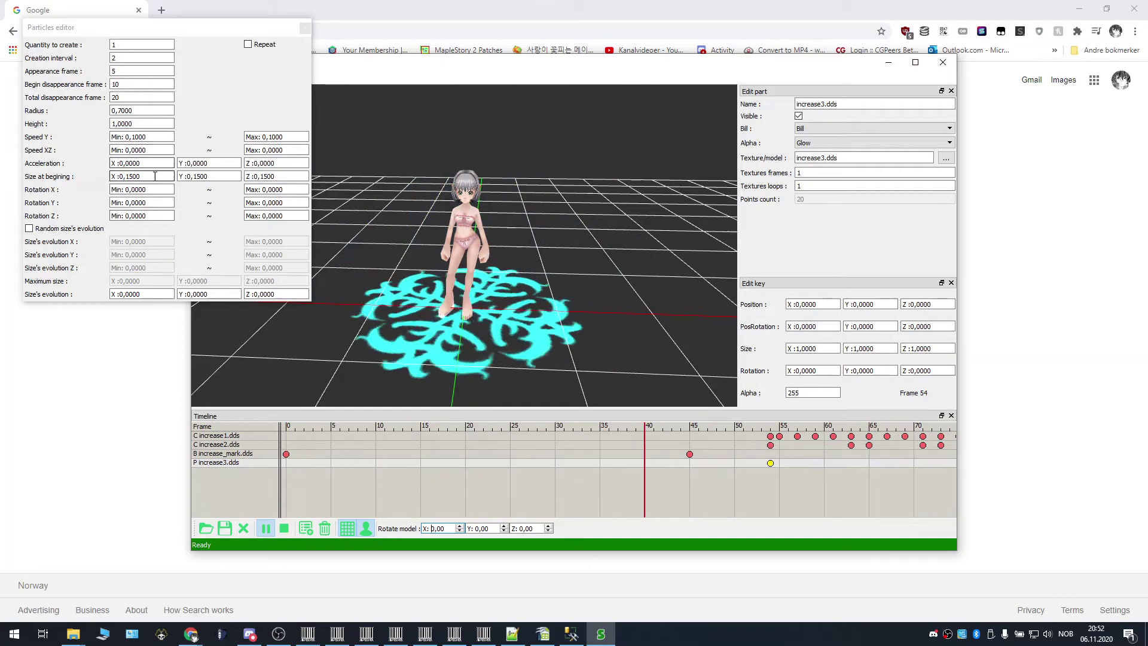
click(305, 30)
mouse_move(560, 318)
middle_down()
mouse_move(335, 302)
mouse_move(398, 325)
mouse_move(527, 320)
mouse_move(520, 305)
middle_up()
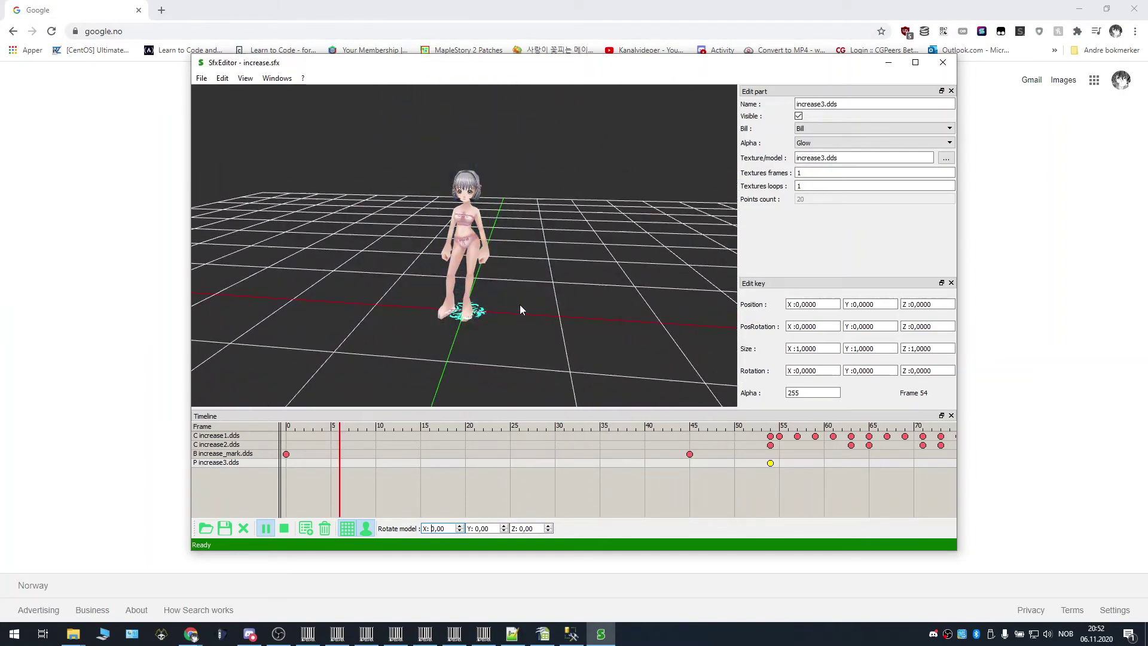
Set the viewport background colour to cyan.
click(246, 78)
click(313, 263)
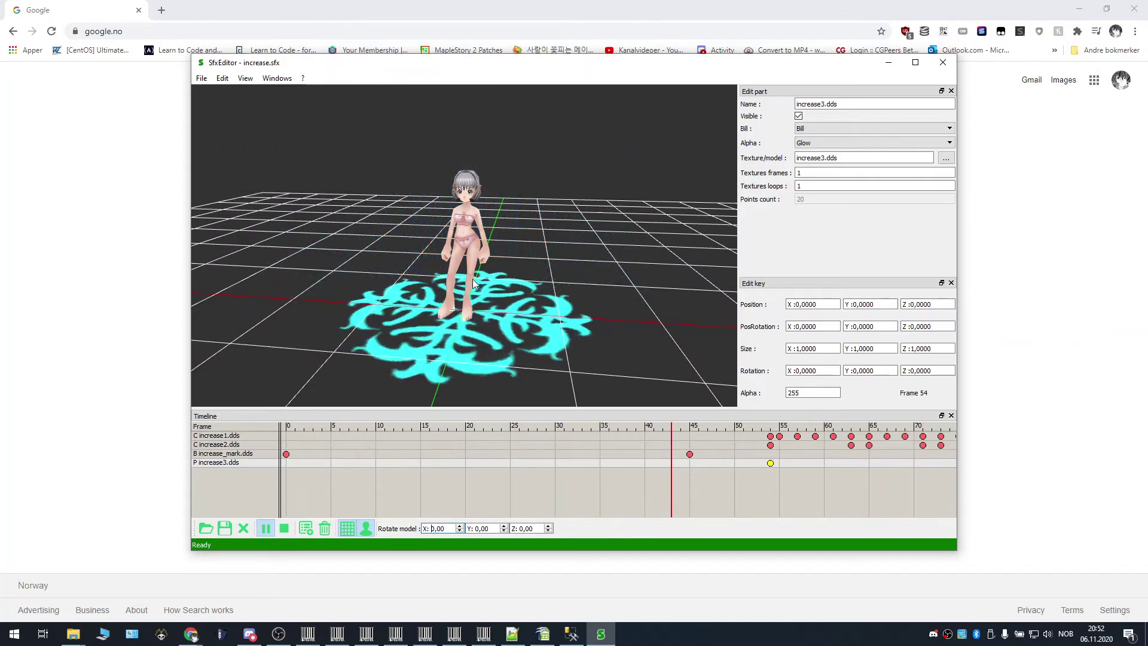
middle_drag(474, 283, 422, 270)
click(245, 79)
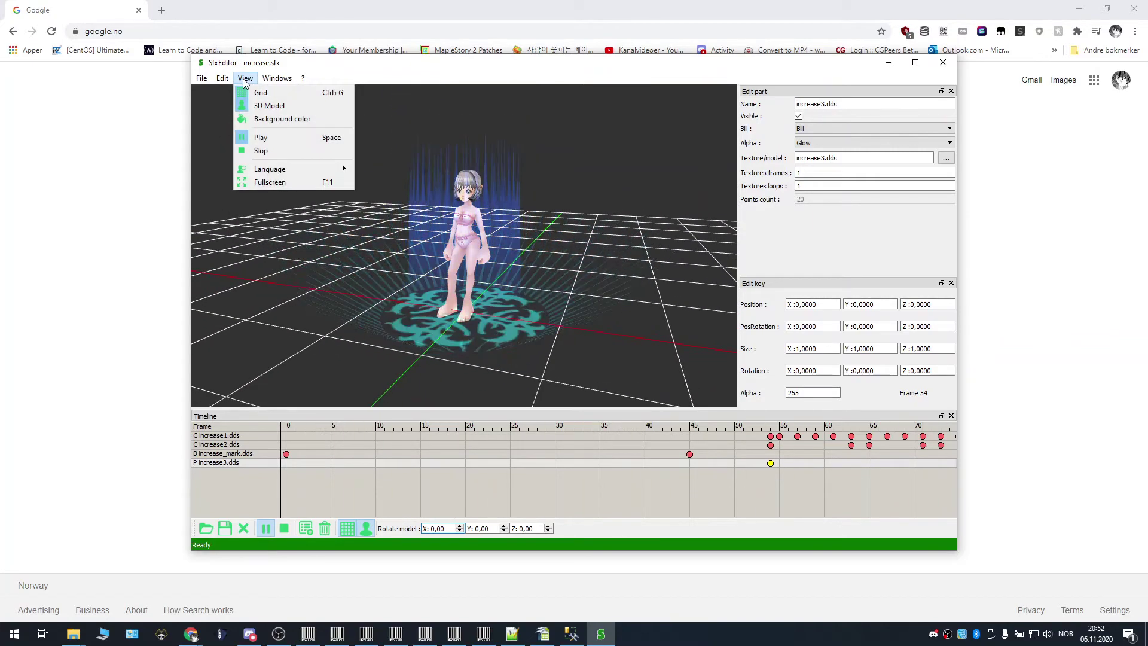
click(263, 119)
click(550, 248)
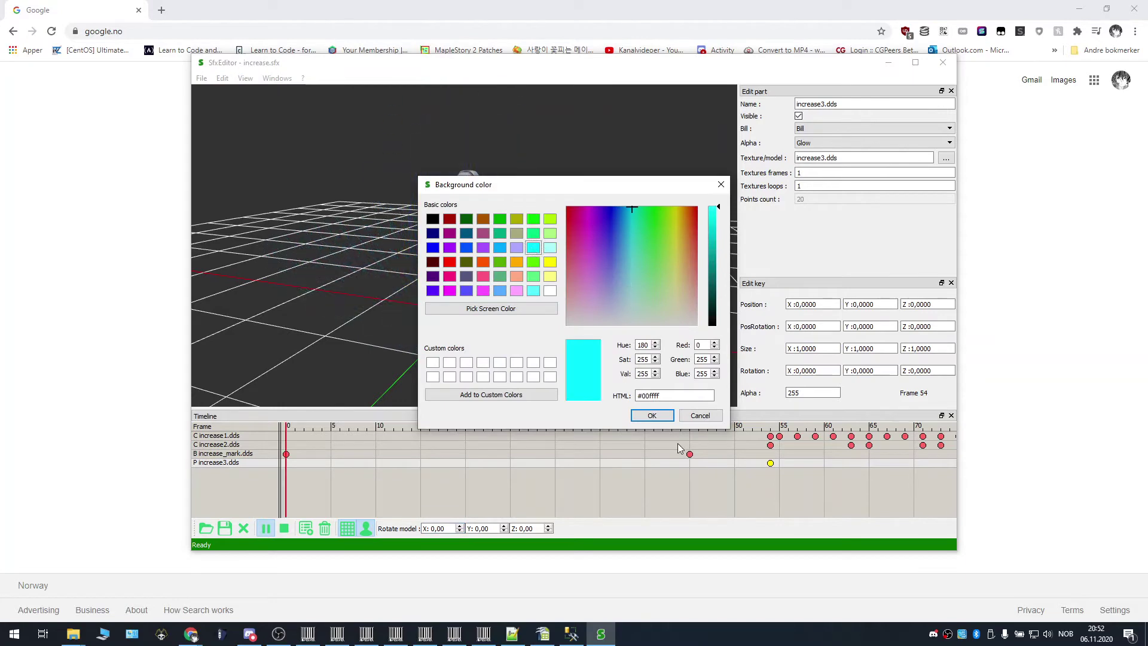
click(655, 415)
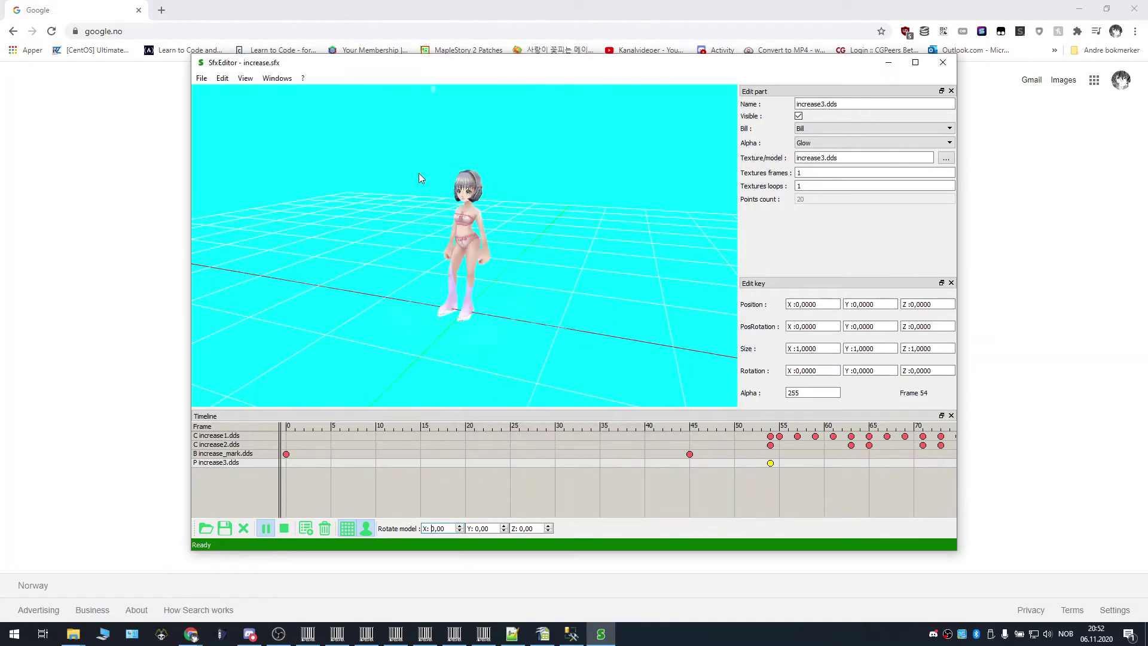
Switch the background back to black, close SfxEditor, and launch ResEditor.exe.
click(245, 78)
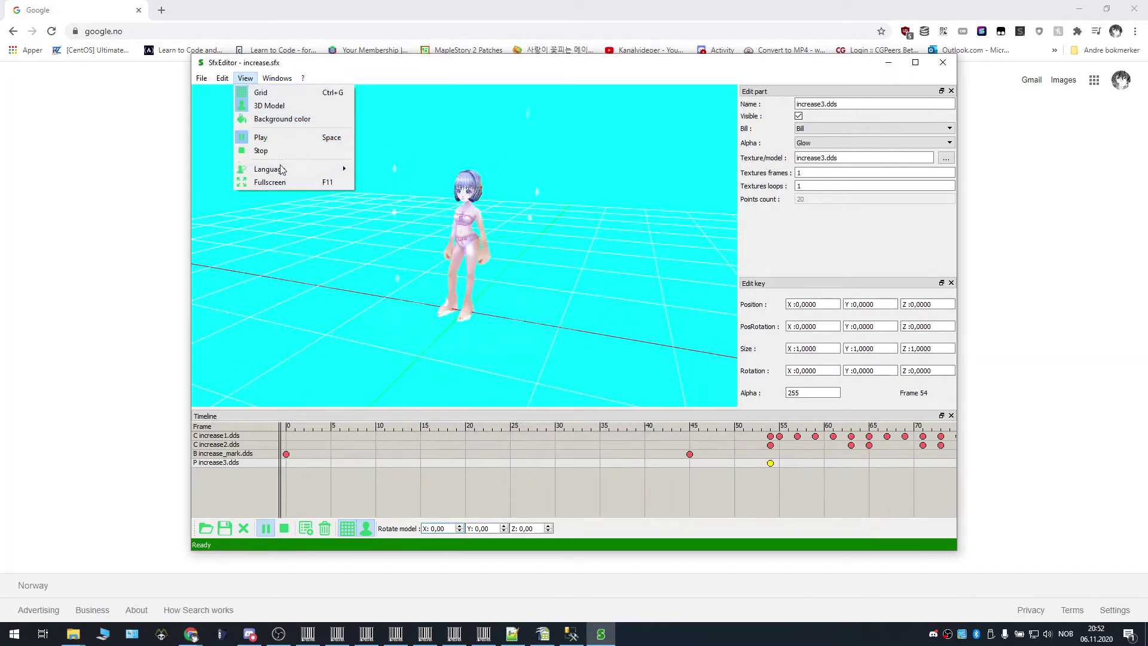
mouse_move(269, 169)
click(270, 119)
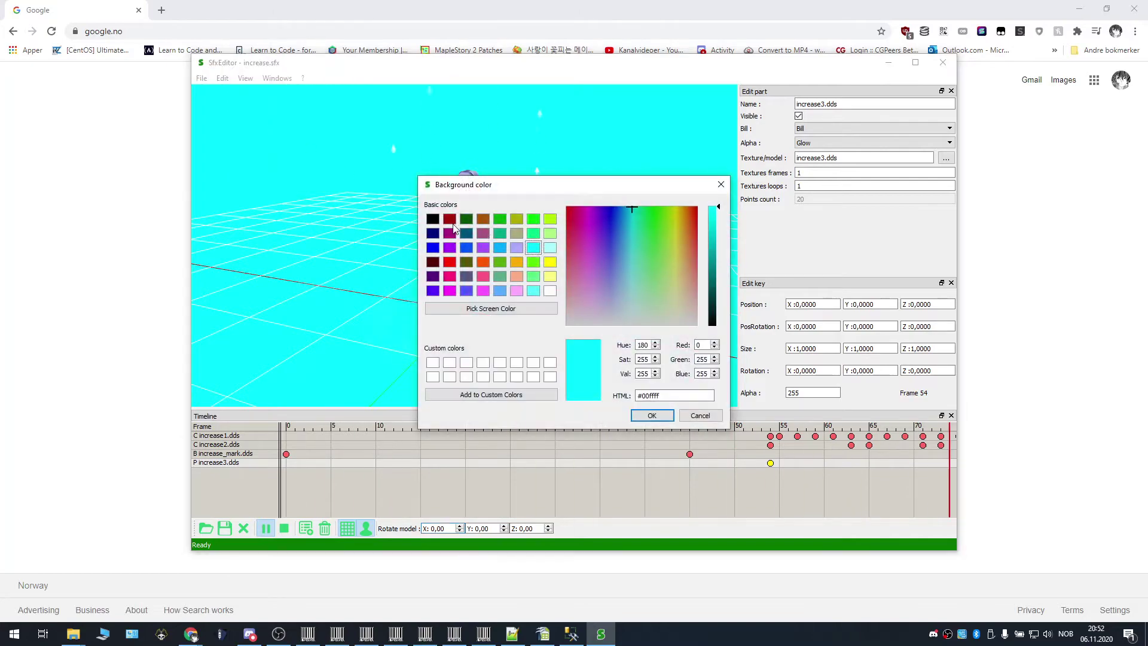
click(432, 219)
click(652, 417)
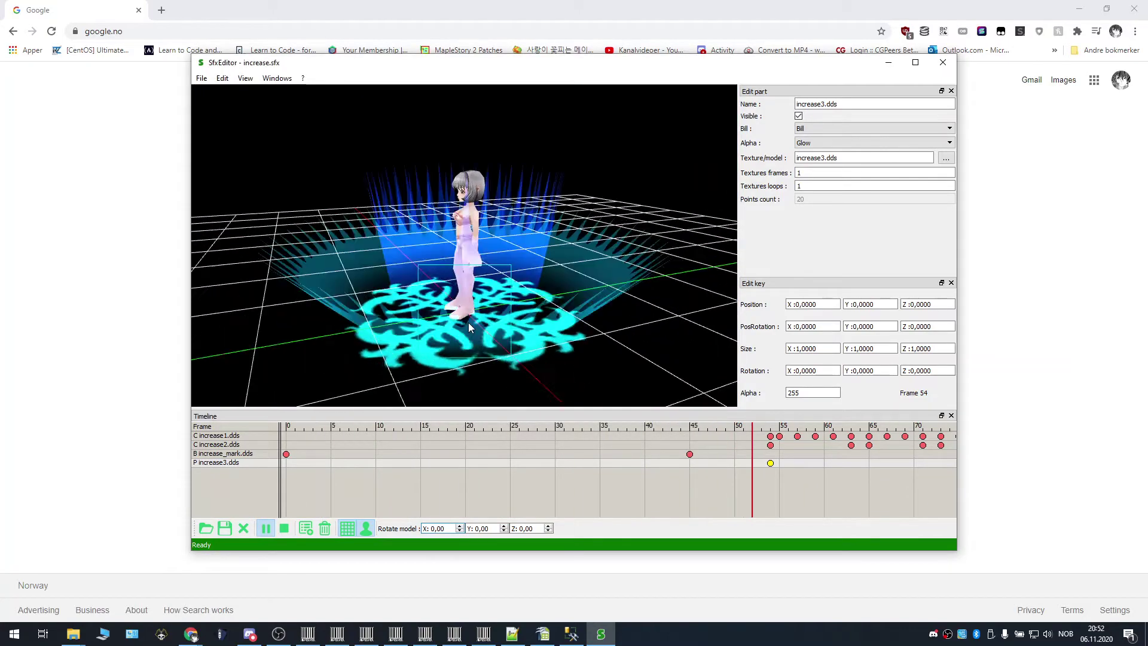
middle_drag(706, 206, 623, 257)
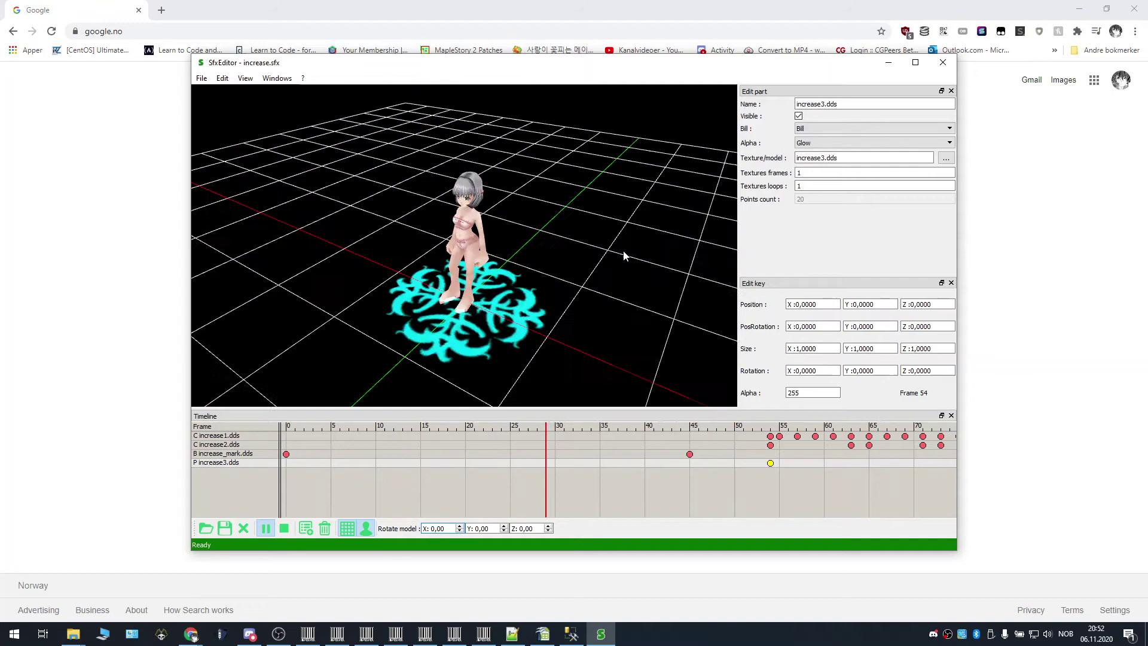
click(944, 63)
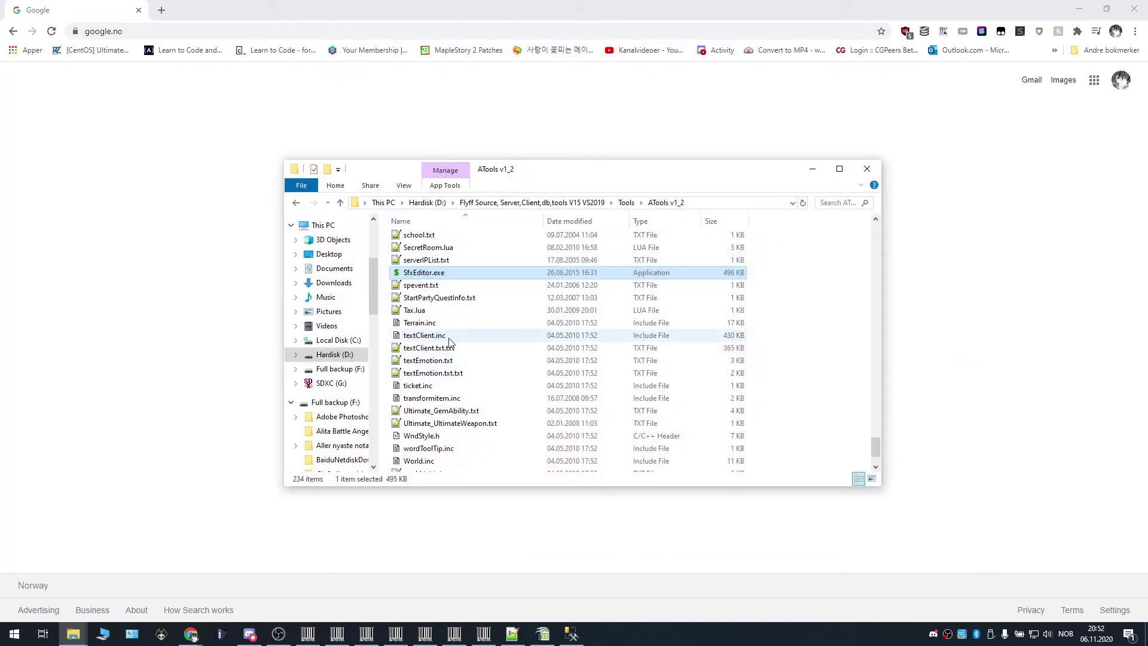
scroll(460, 335, up, 3)
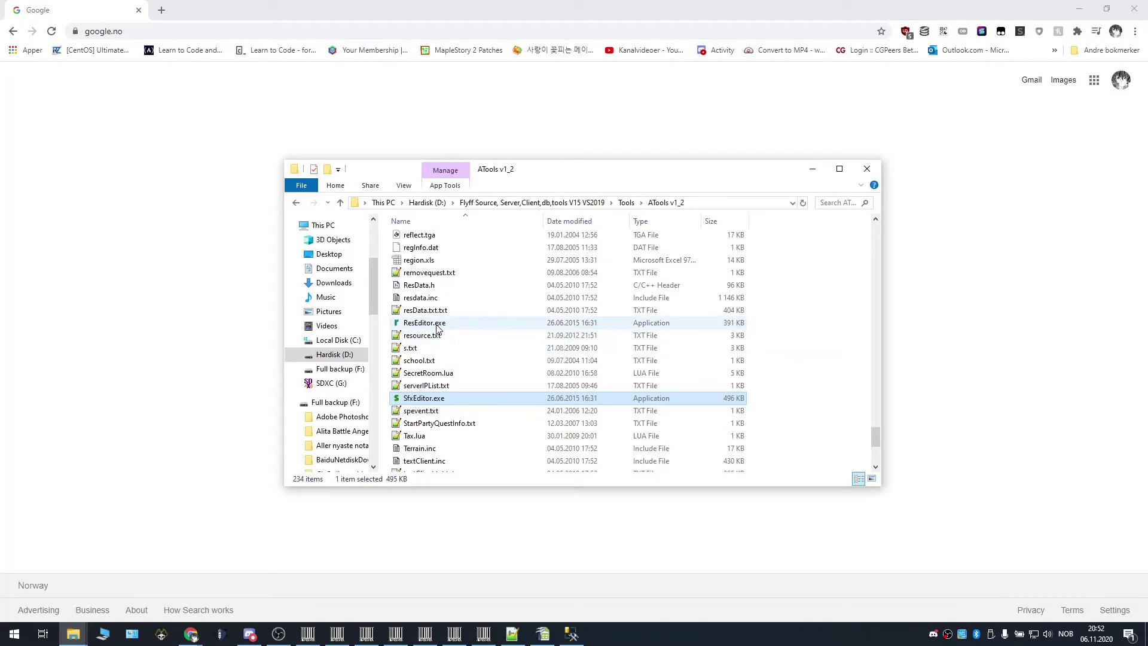
double_click(438, 325)
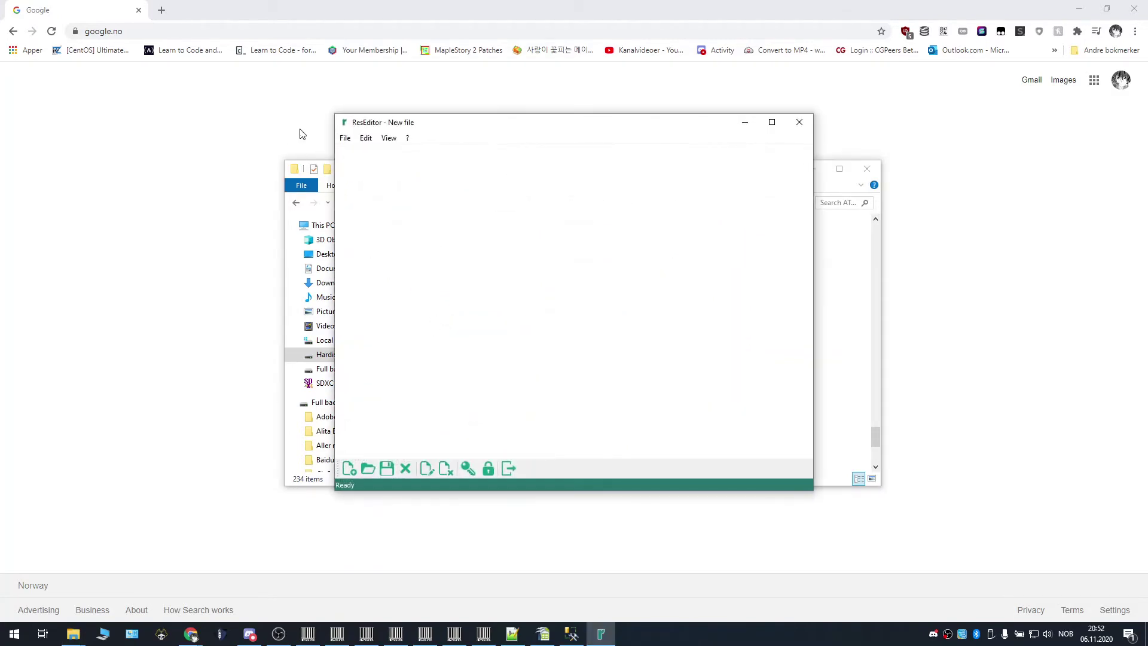
Open the File > Open resource dialog and cancel it.
click(345, 141)
click(363, 165)
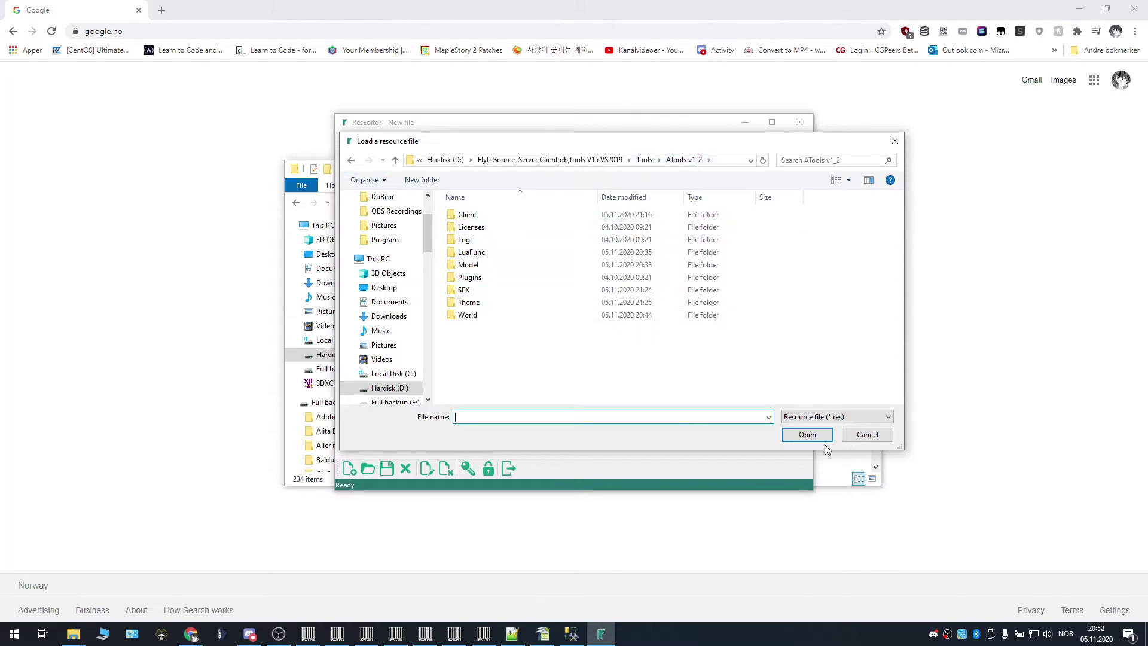
click(866, 436)
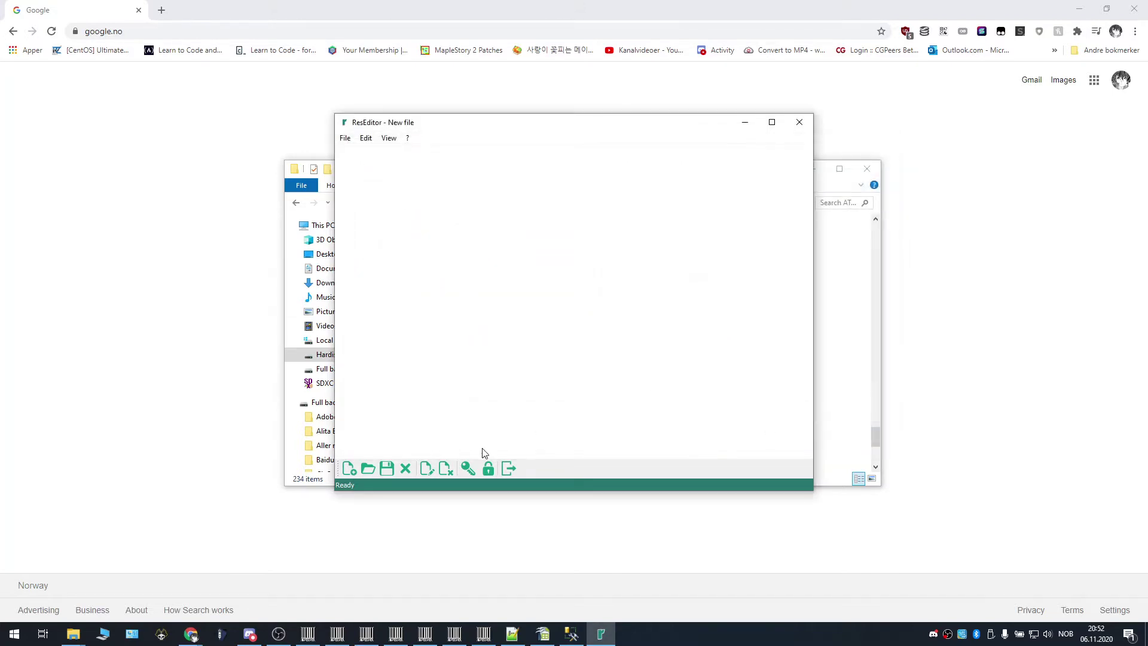
Open the Edit > Add files dialog and cancel it.
click(364, 142)
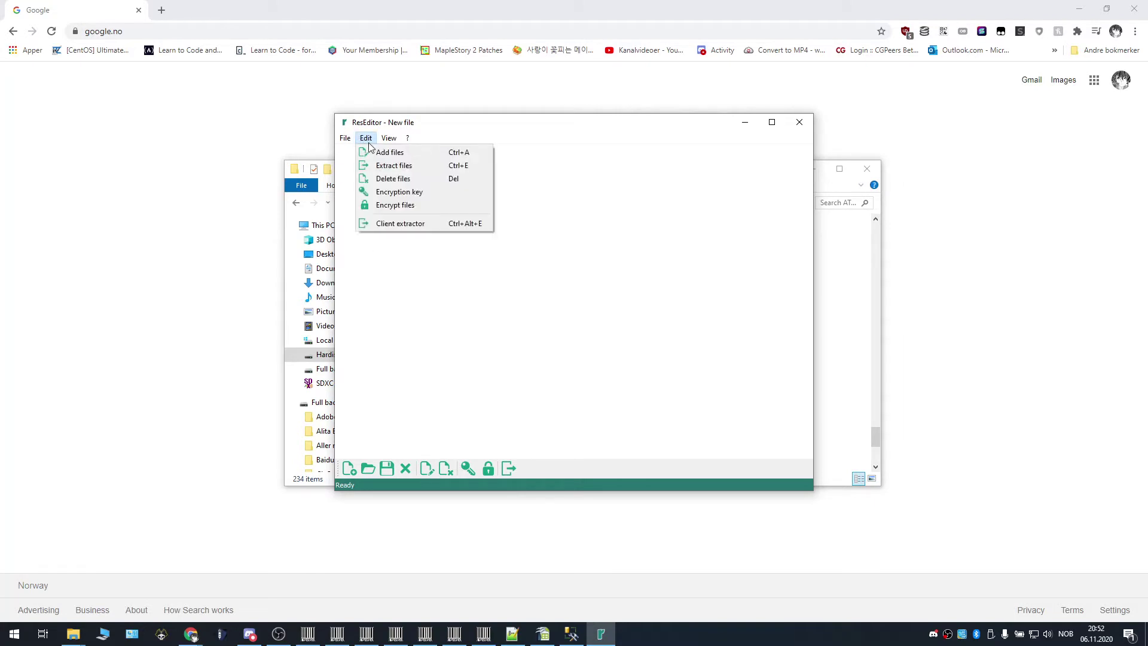
click(384, 153)
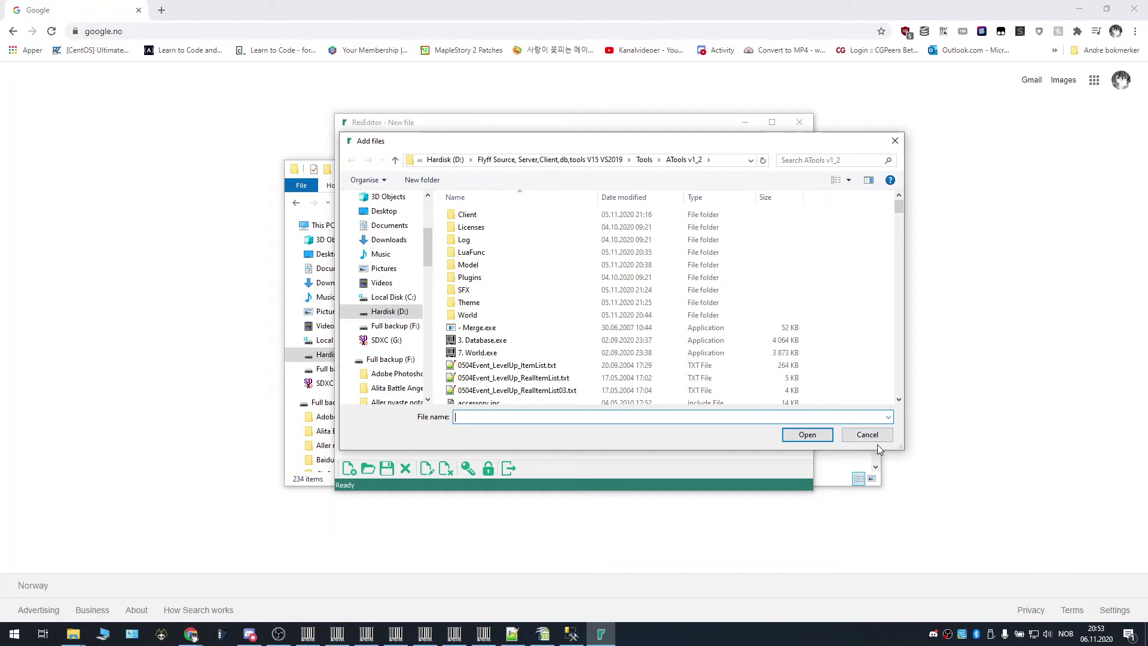
click(867, 436)
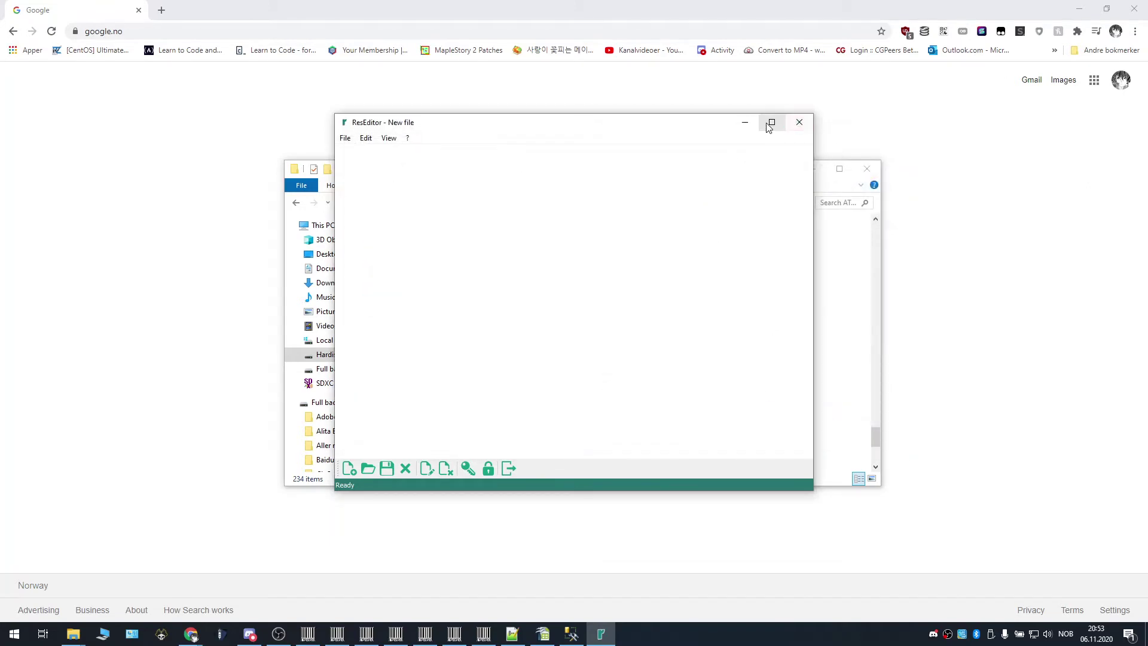
Close ResEditor and launch ModelEditor.exe from the ATools v1_2 folder.
click(798, 123)
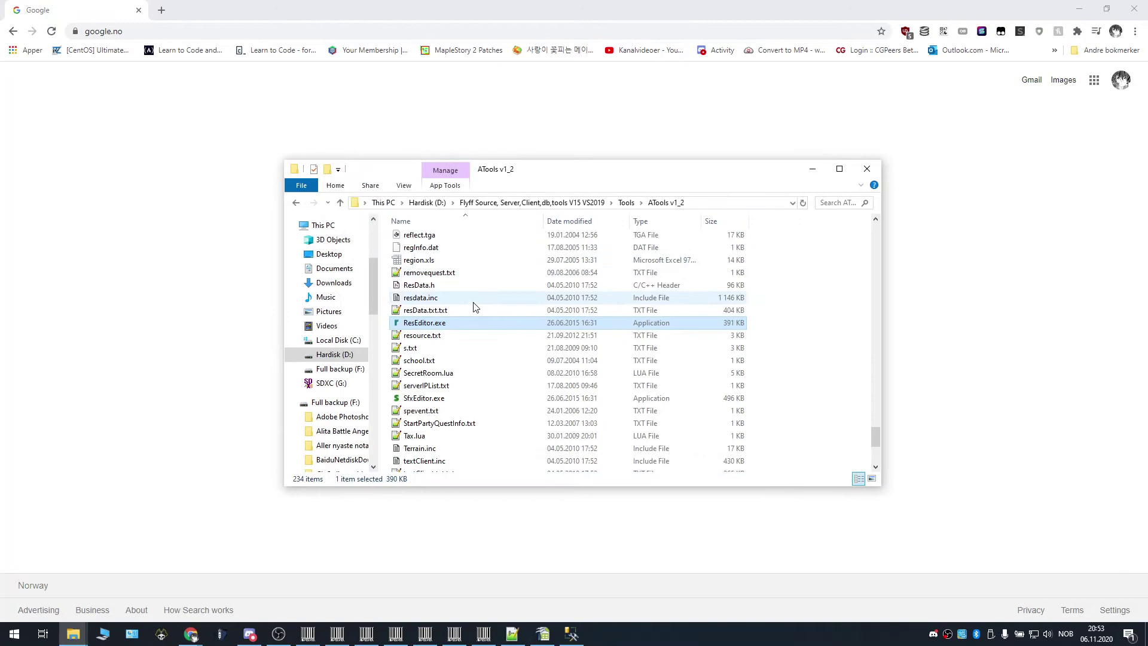
scroll(489, 332, up, 3)
scroll(490, 333, up, 3)
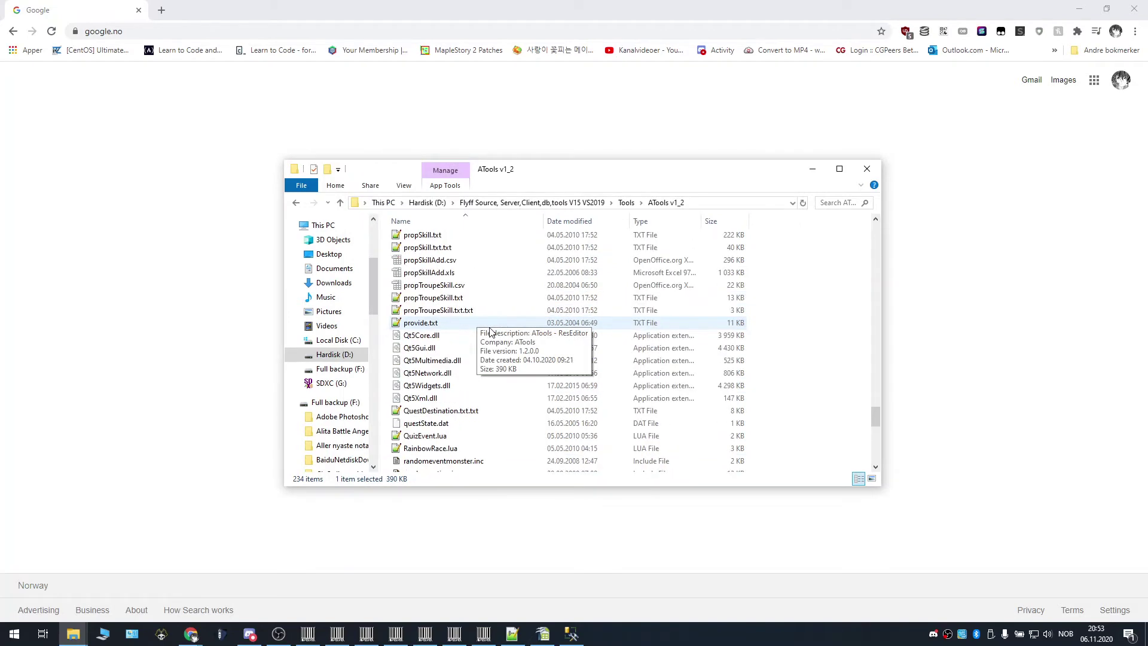
scroll(490, 333, up, 3)
scroll(490, 332, up, 3)
scroll(490, 332, up, 3)
scroll(490, 332, up, 3)
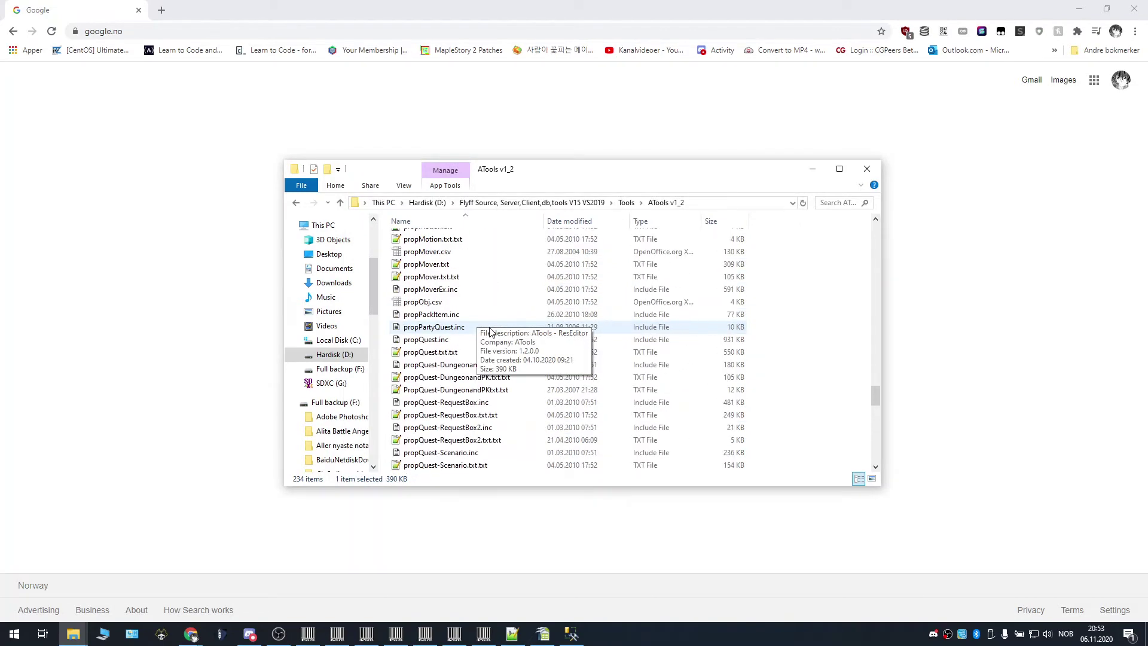
scroll(489, 332, up, 3)
scroll(490, 332, up, 3)
scroll(490, 332, up, 2)
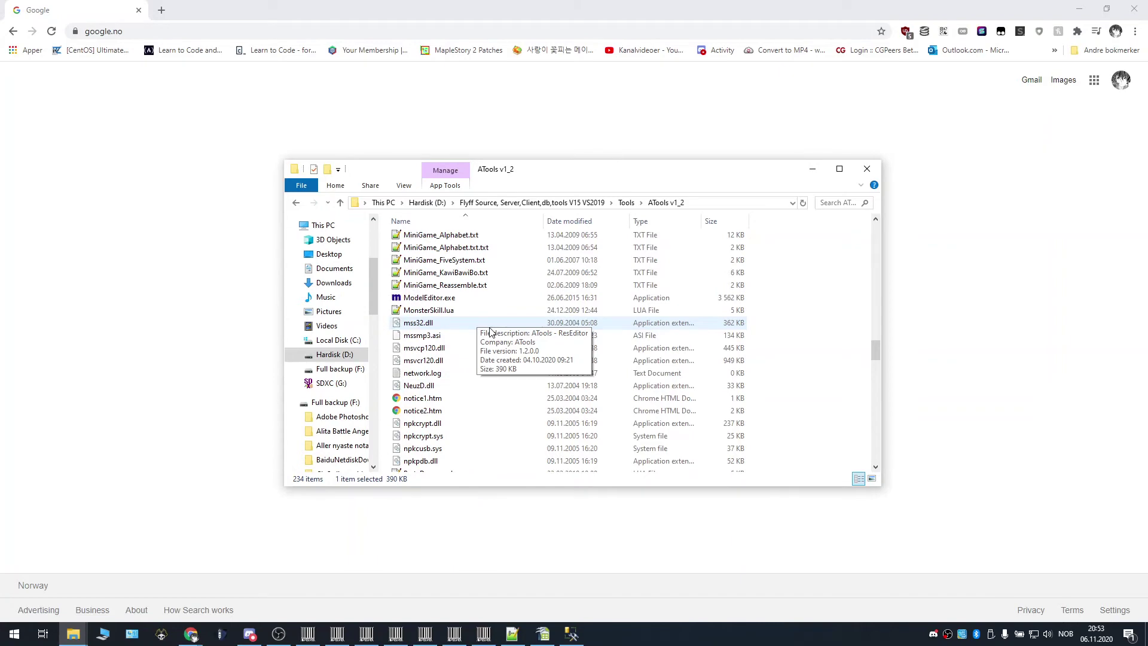
double_click(441, 301)
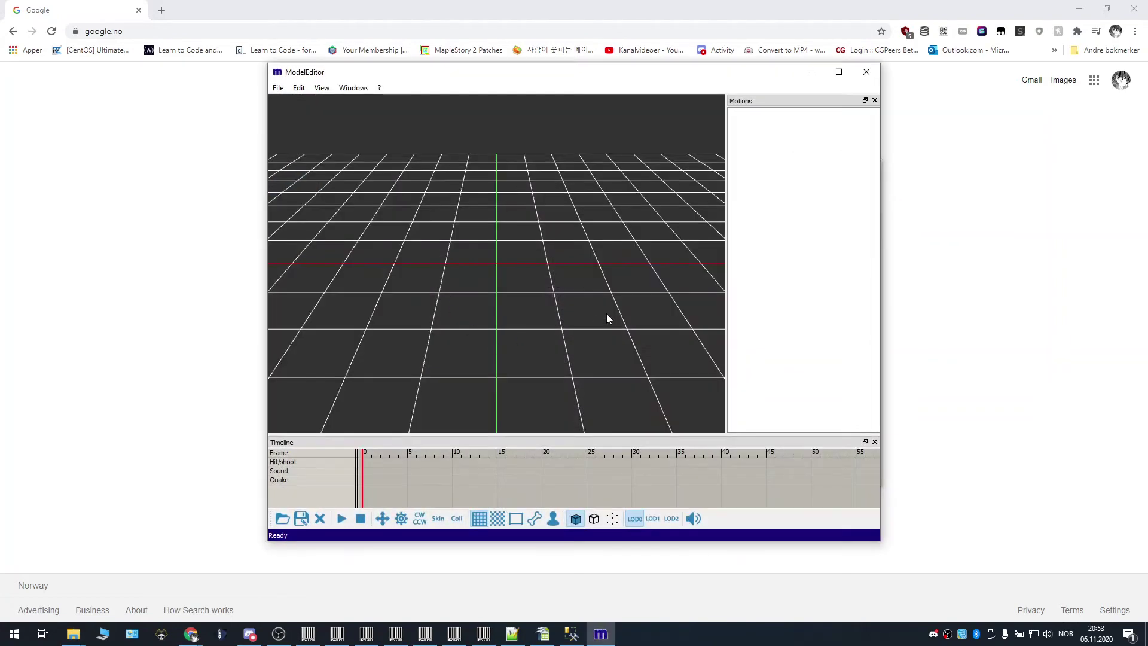
Open Ctrl_DuDkRoRrEgg04.o3d from the Model folder and orbit to an angled view.
middle_drag(606, 313, 503, 282)
click(278, 89)
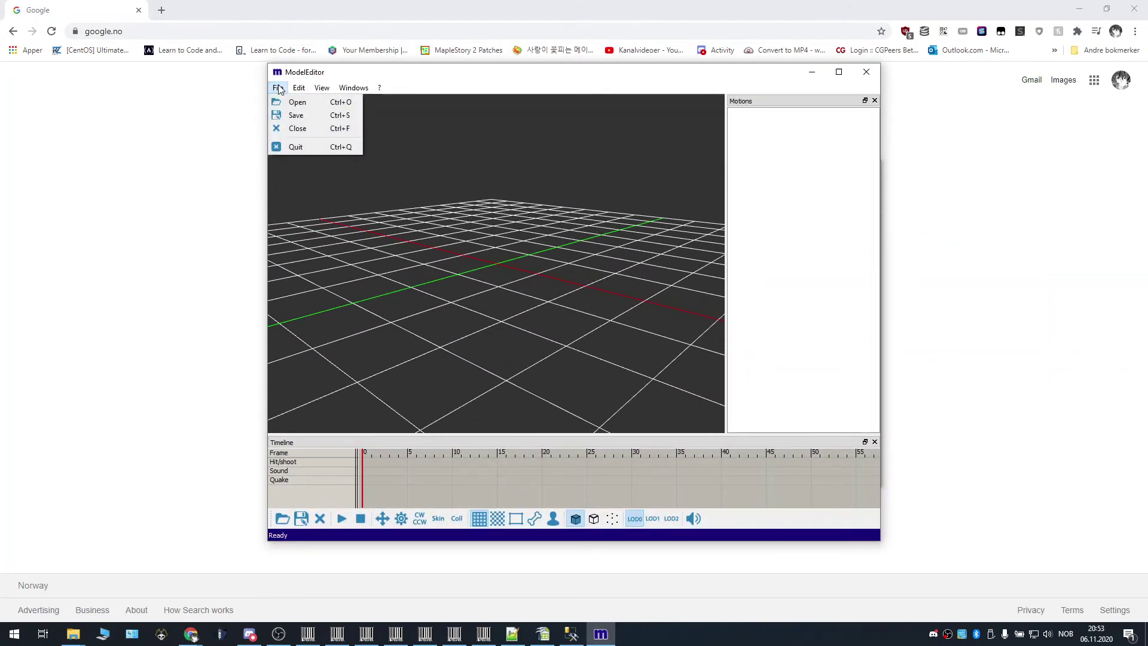
click(291, 102)
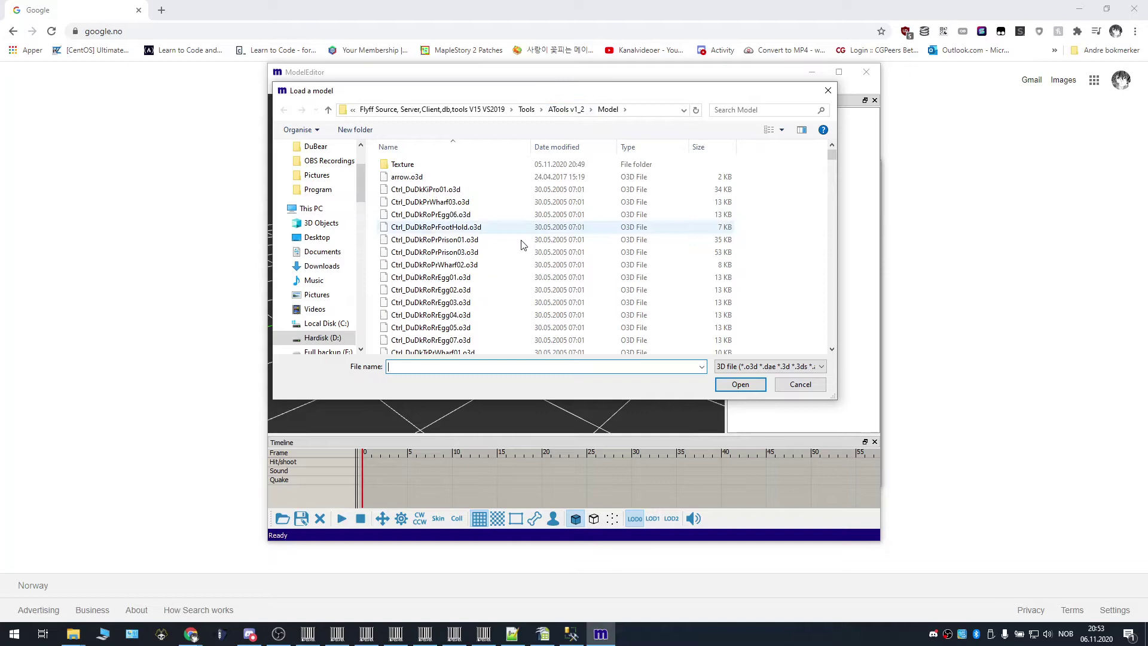
double_click(495, 321)
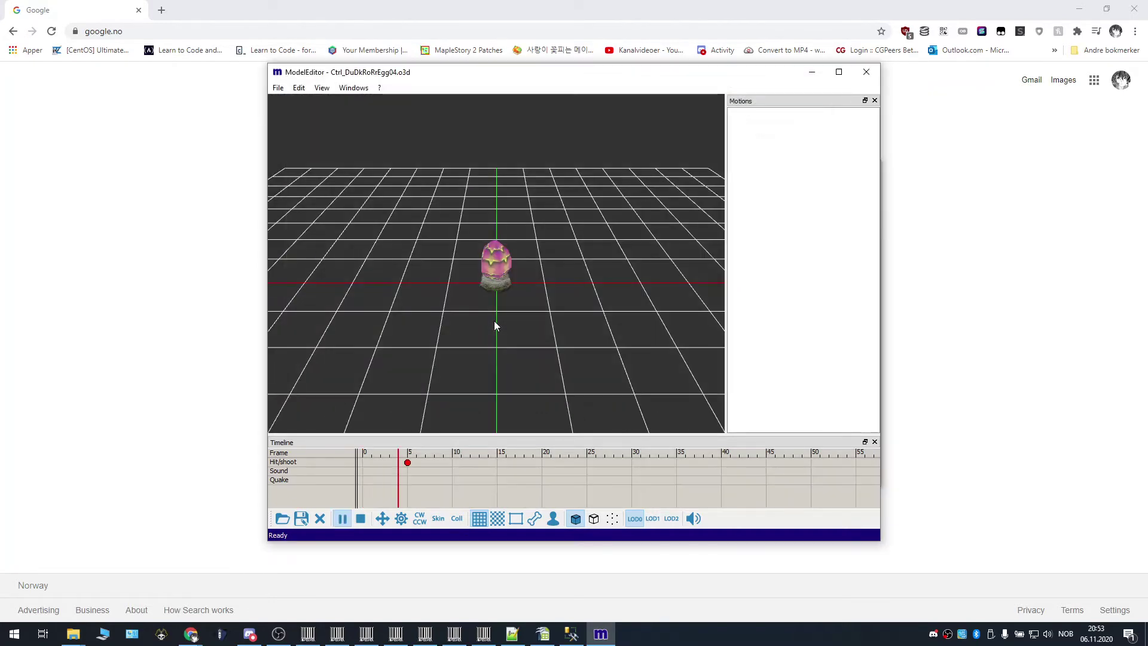
scroll(550, 309, up, 5)
middle_drag(610, 306, 424, 270)
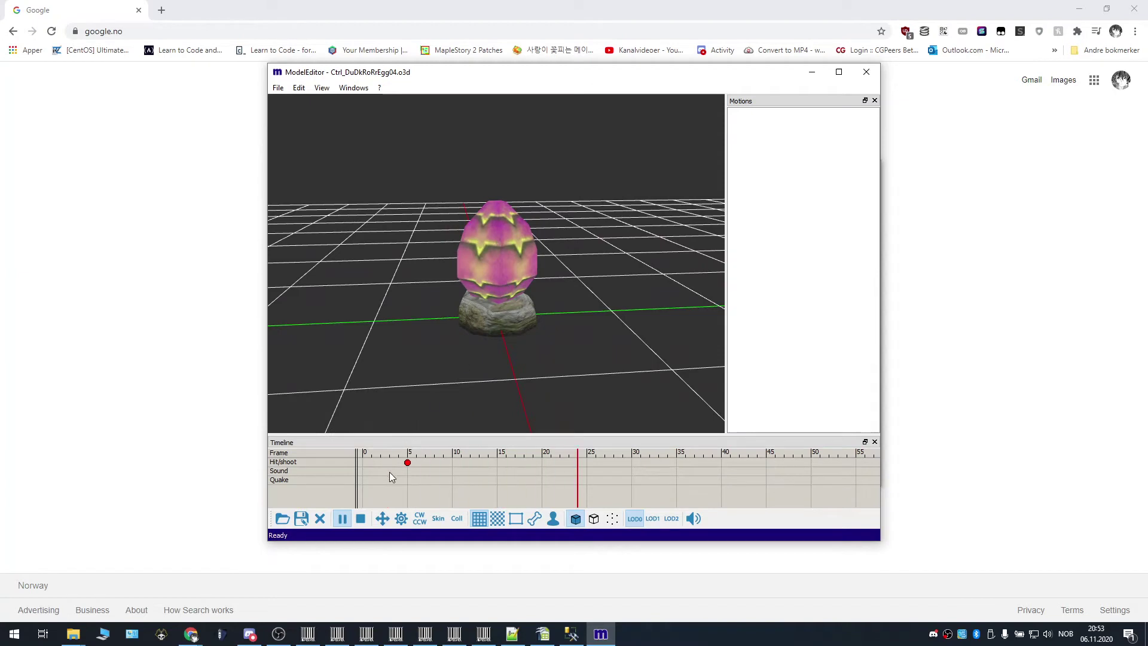
Auto-skin the egg to Item_RidRidWinFeather02.chr with BoneF and BoneFR01–BoneFR03 ticked.
click(440, 518)
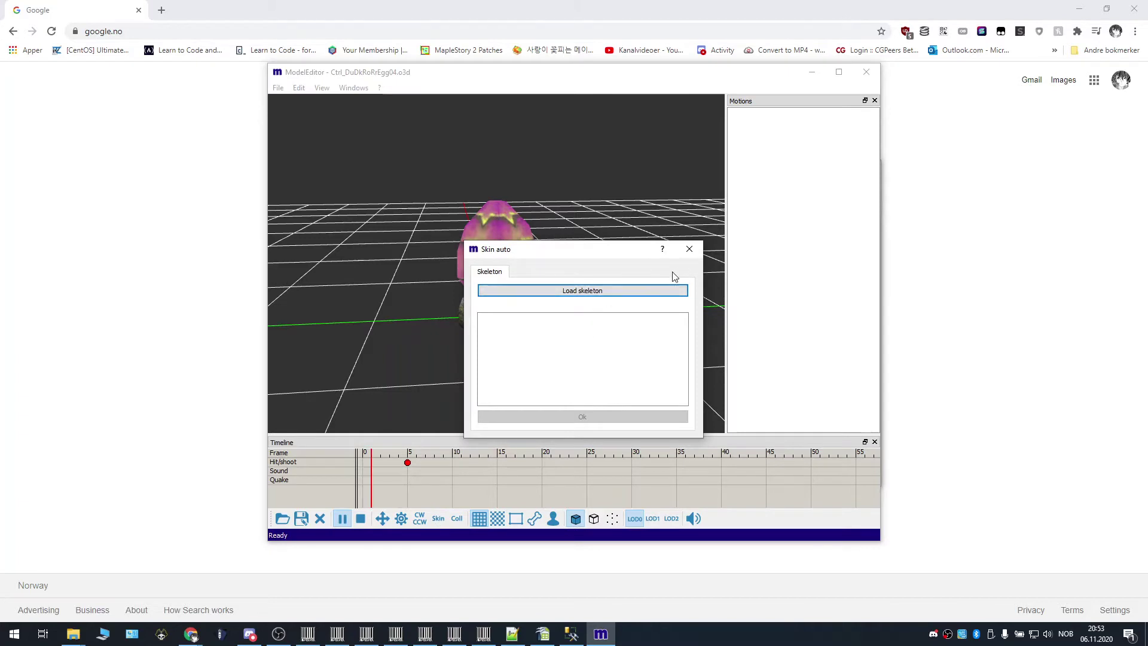
click(649, 292)
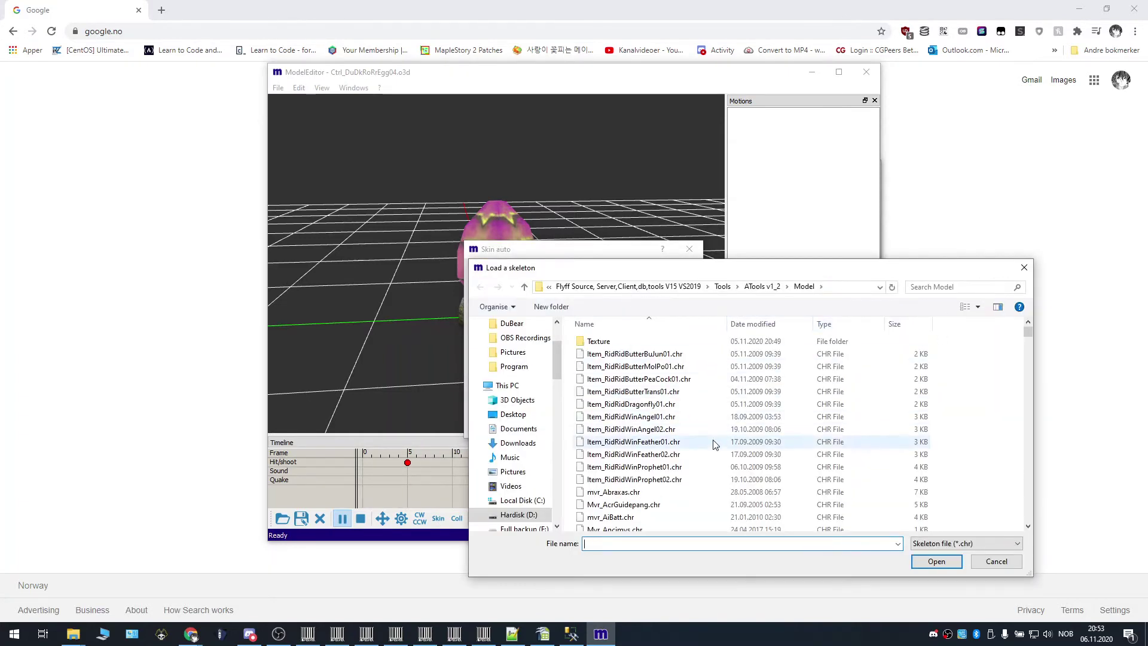
double_click(699, 455)
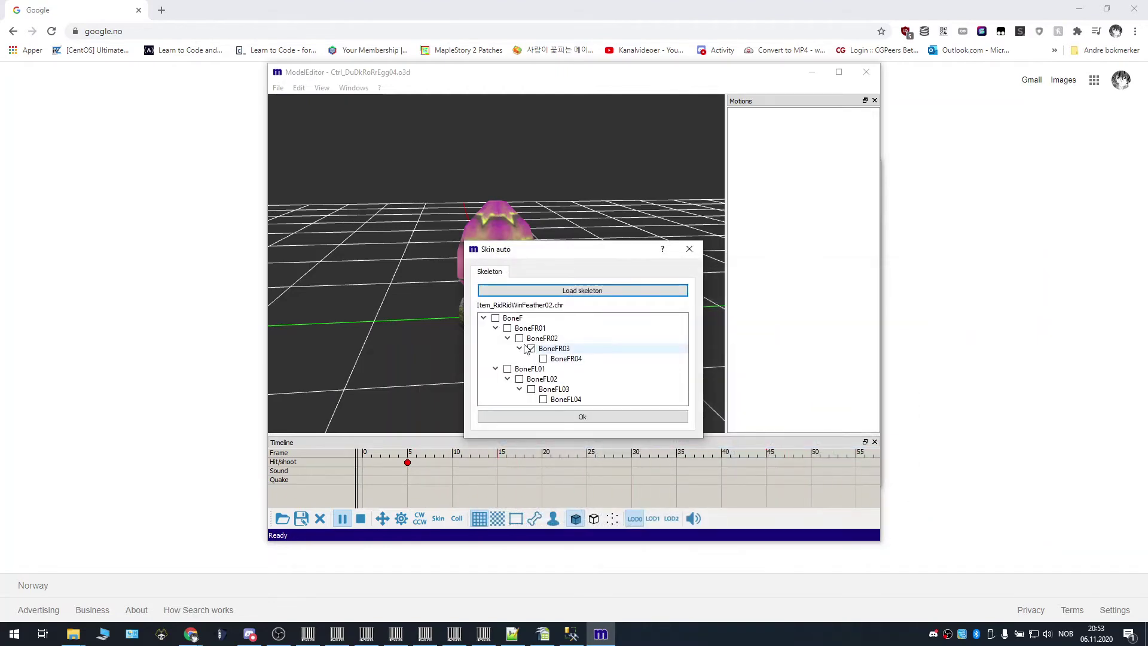
click(519, 339)
click(495, 318)
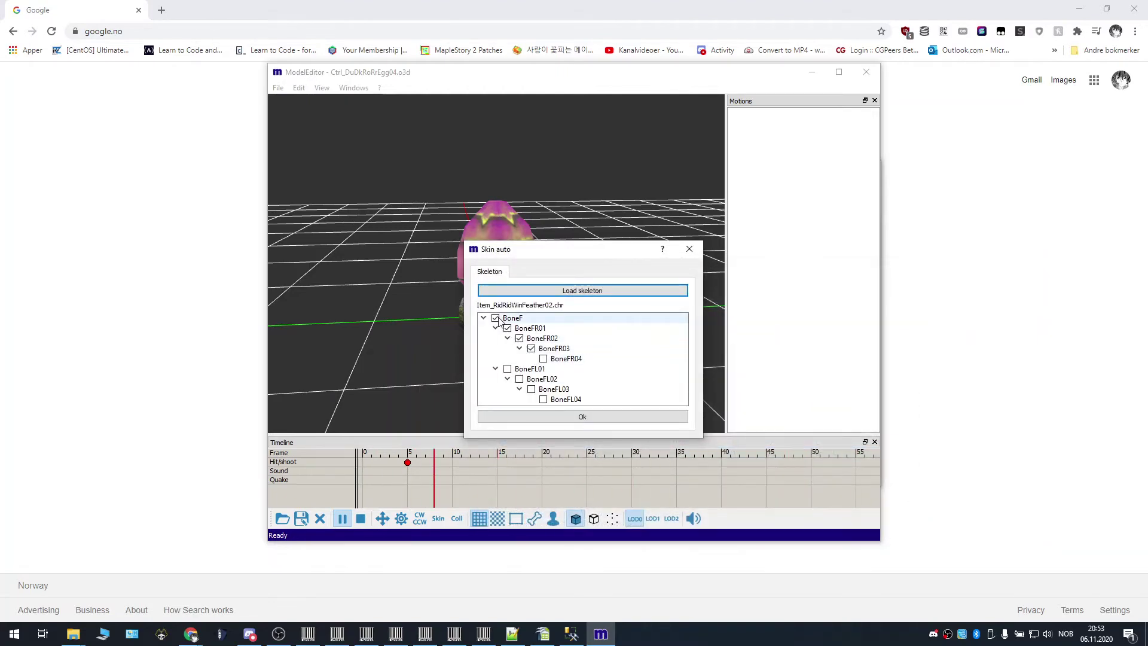
click(564, 418)
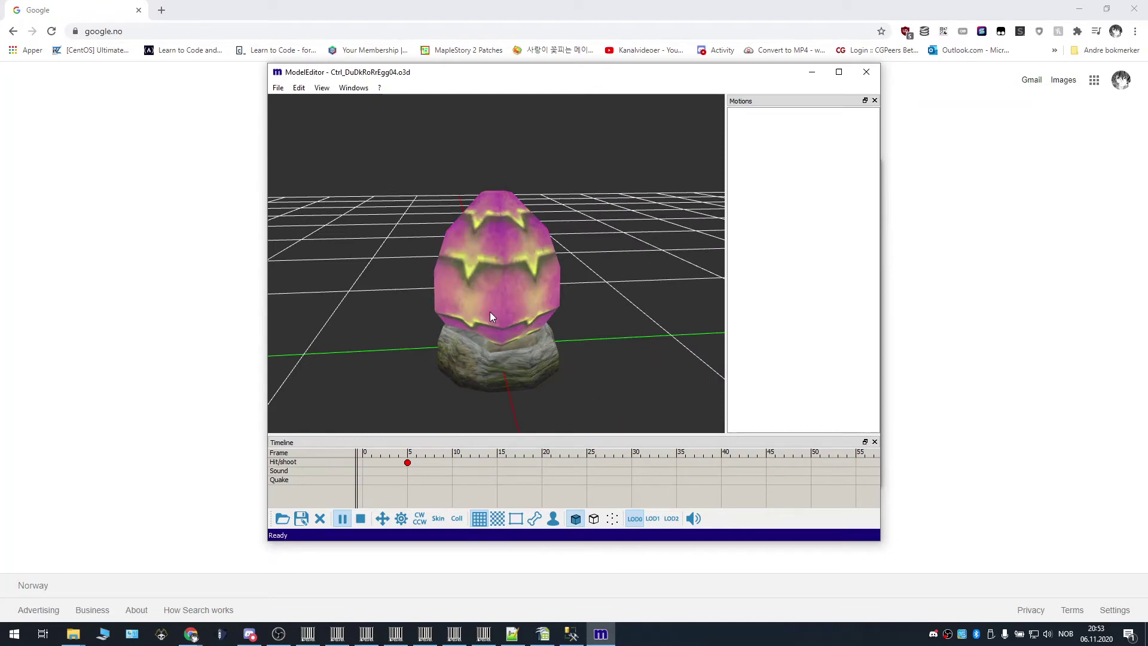
scroll(490, 311, down, 3)
Orbit around the egg to view it from below, briefly opening then dismissing panel options.
middle_drag(555, 310, 458, 323)
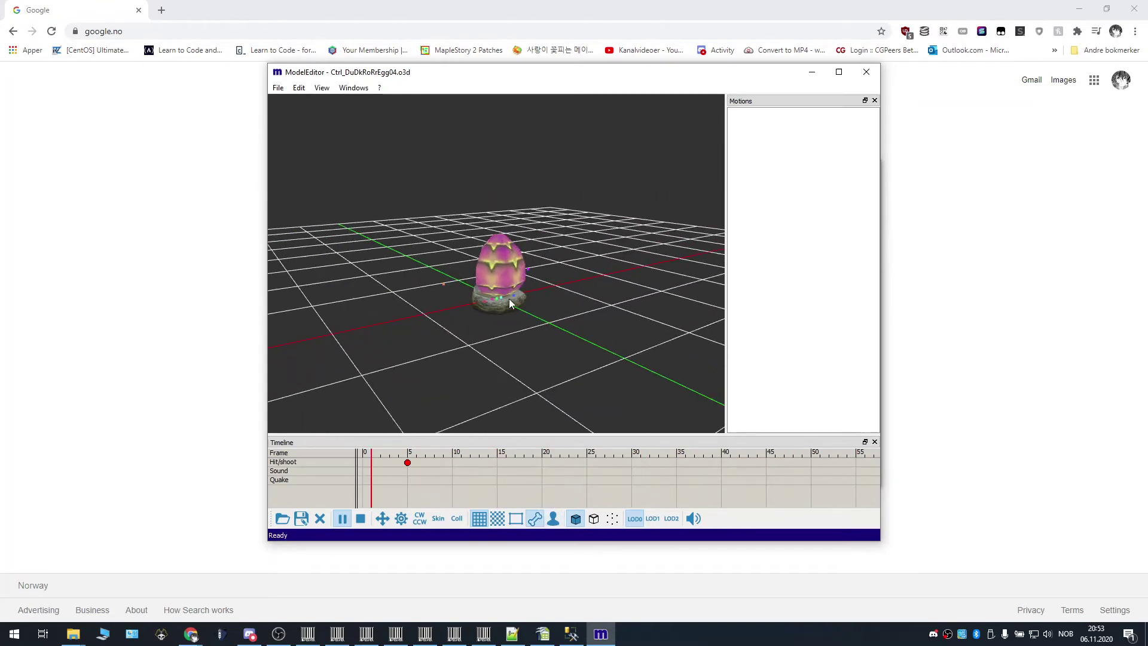
scroll(509, 299, up, 5)
scroll(509, 298, down, 2)
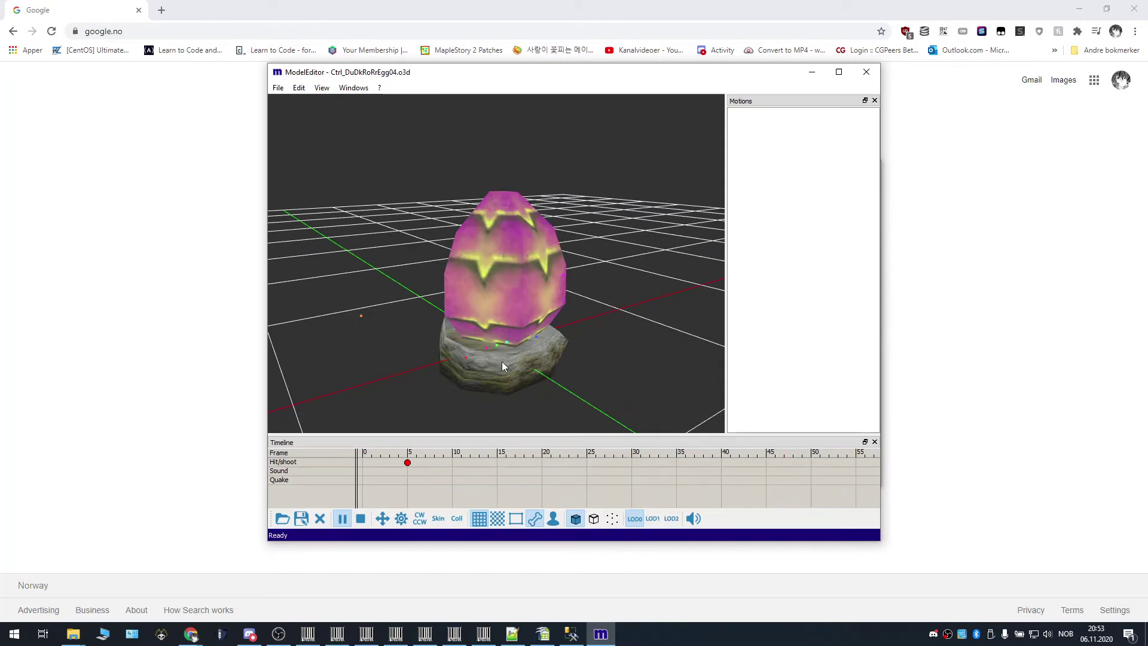
mouse_move(509, 372)
middle_down()
mouse_move(422, 352)
mouse_move(327, 274)
mouse_move(377, 174)
mouse_move(501, 235)
mouse_move(519, 311)
mouse_move(593, 438)
middle_up()
right_click(595, 441)
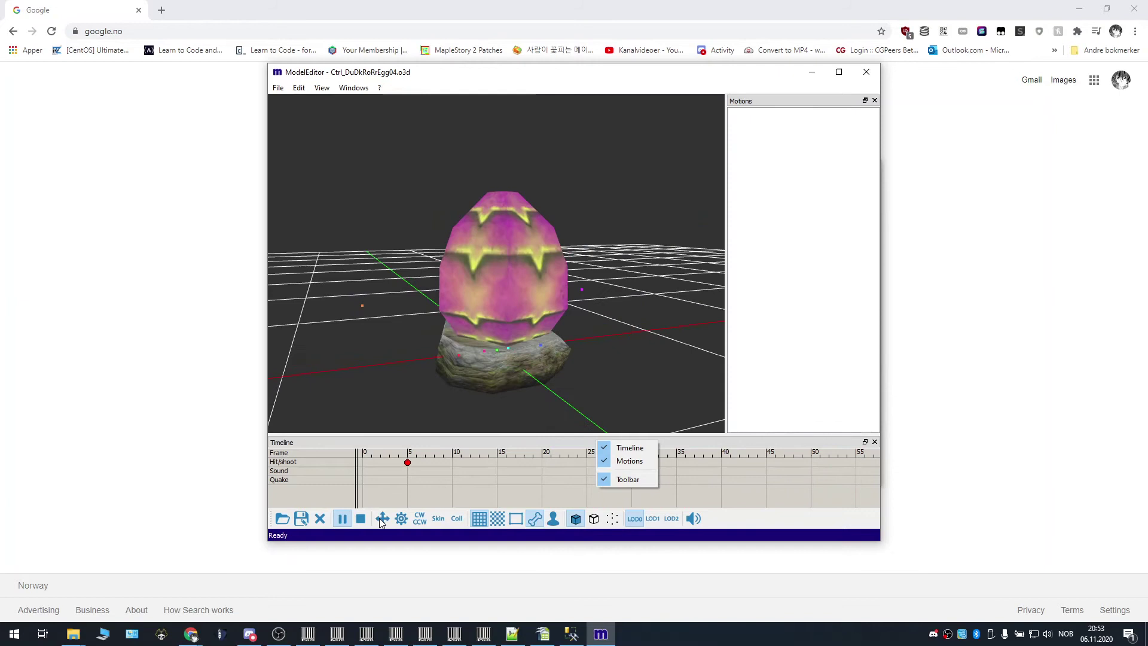
click(381, 522)
click(551, 324)
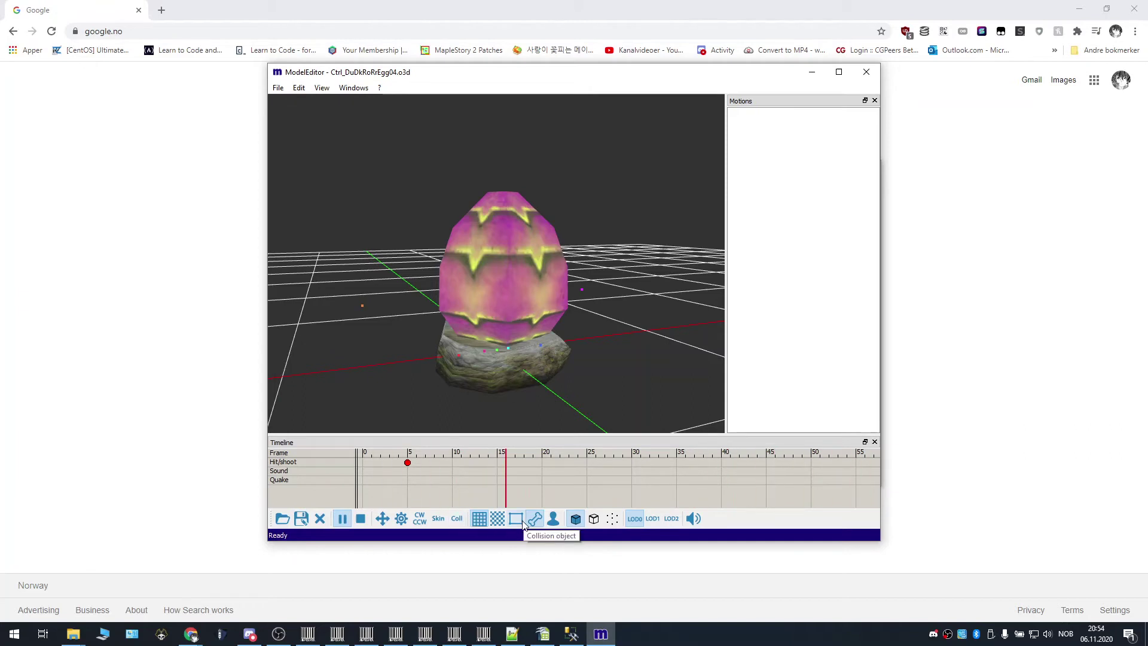
Set the reference model to Male so a character stands beside the egg.
click(555, 520)
click(602, 309)
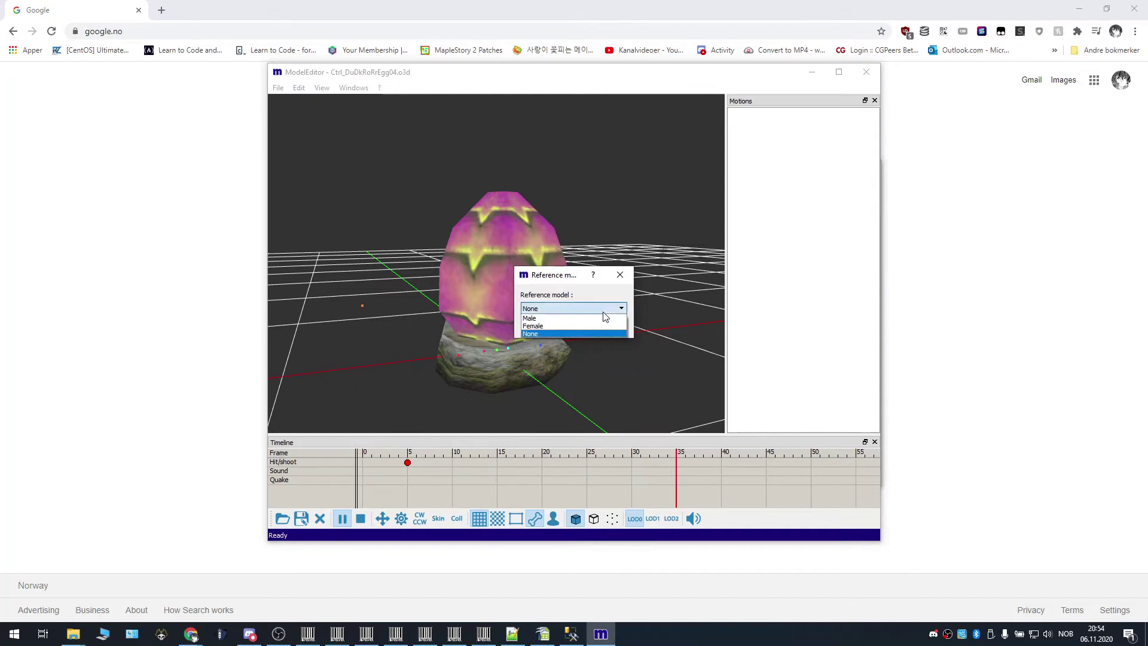
click(566, 318)
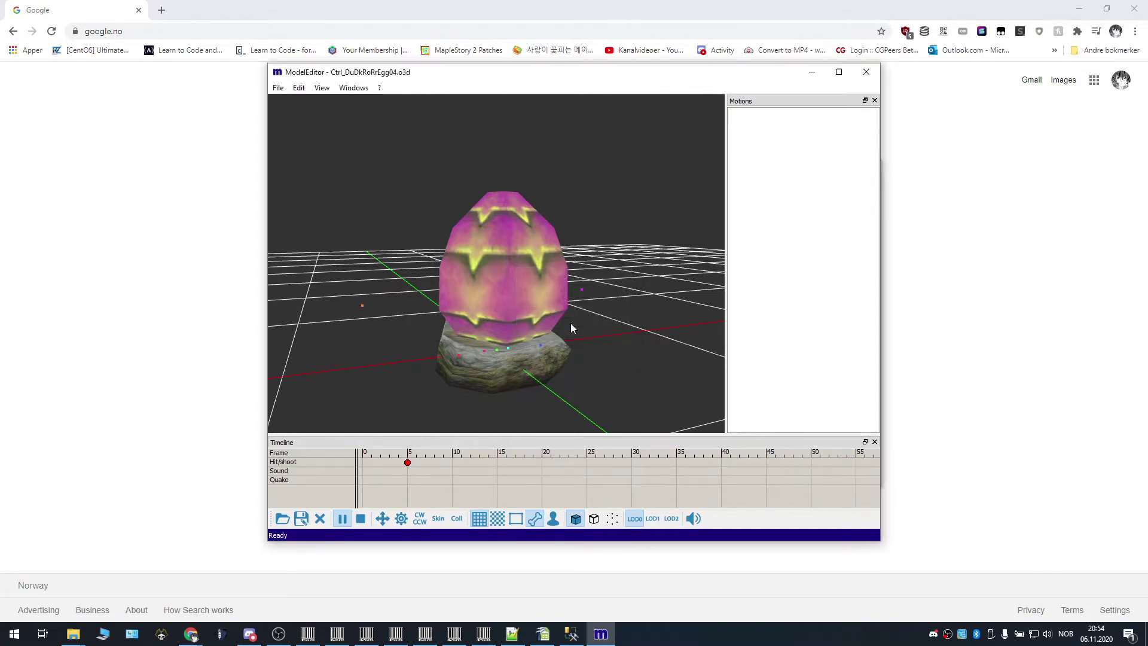
Render the egg as a wireframe and orbit to a higher angle over the grid.
click(595, 521)
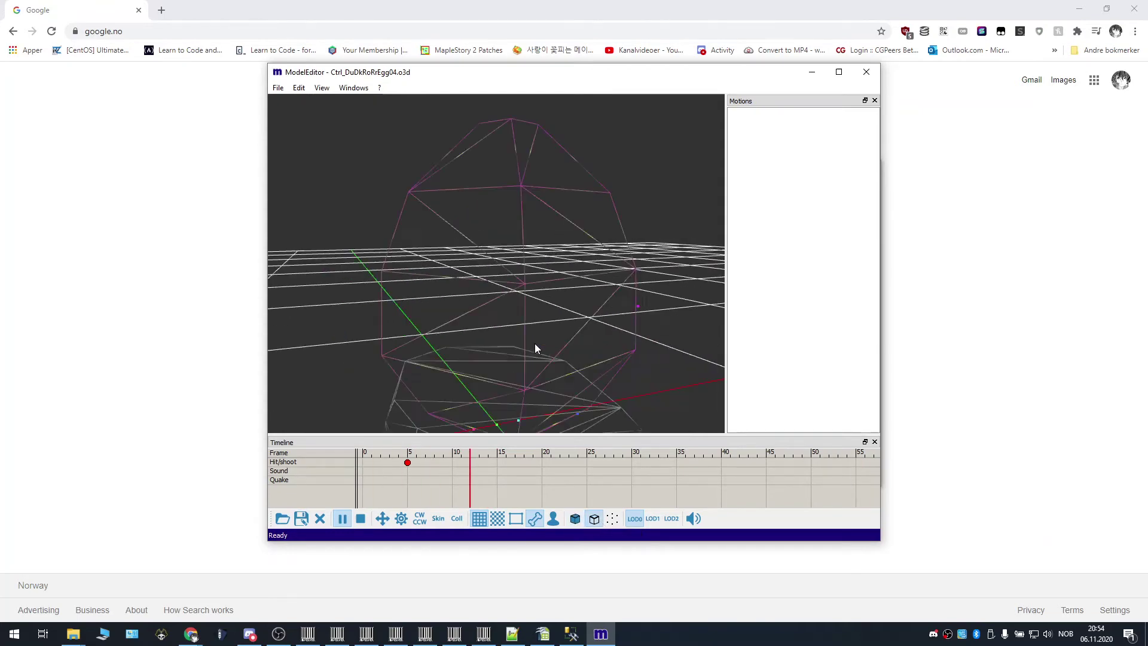
mouse_move(595, 333)
middle_down()
mouse_move(496, 416)
mouse_move(497, 346)
mouse_move(338, 344)
mouse_move(287, 309)
mouse_move(589, 294)
middle_up()
scroll(599, 296, up, 2)
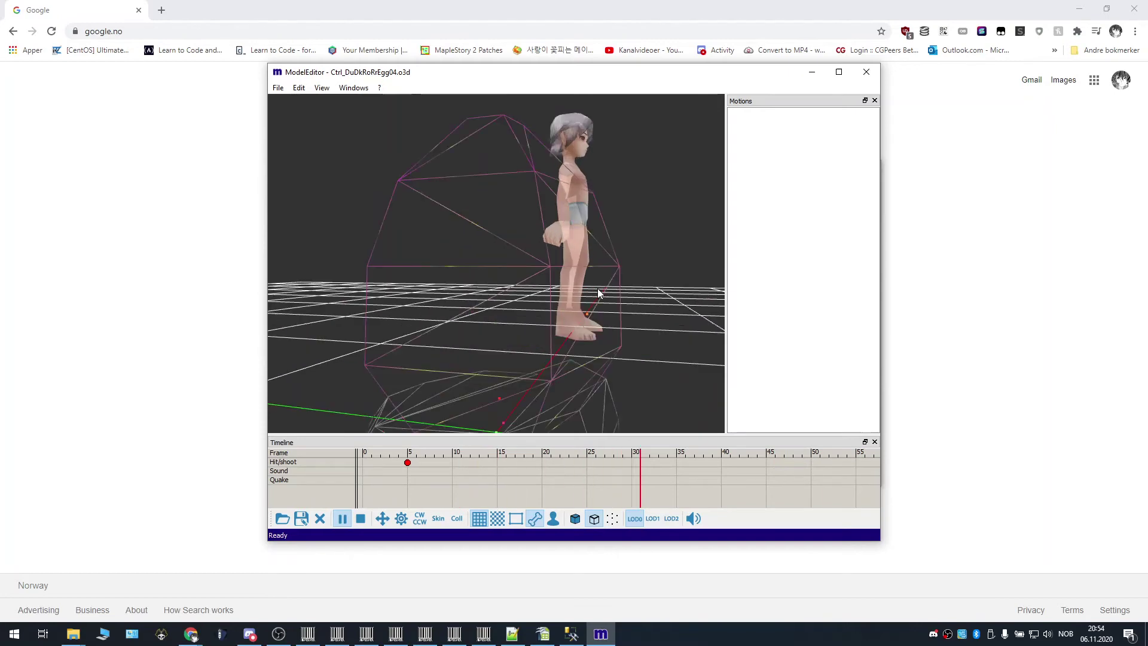
scroll(599, 300, down, 4)
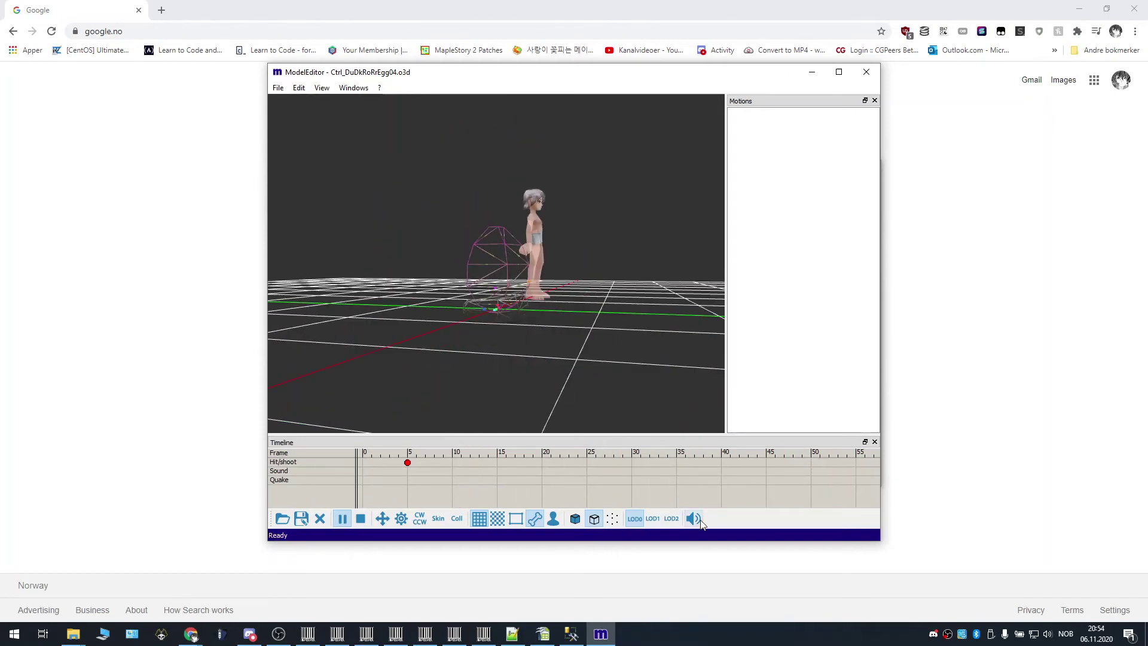
middle_drag(619, 345, 550, 357)
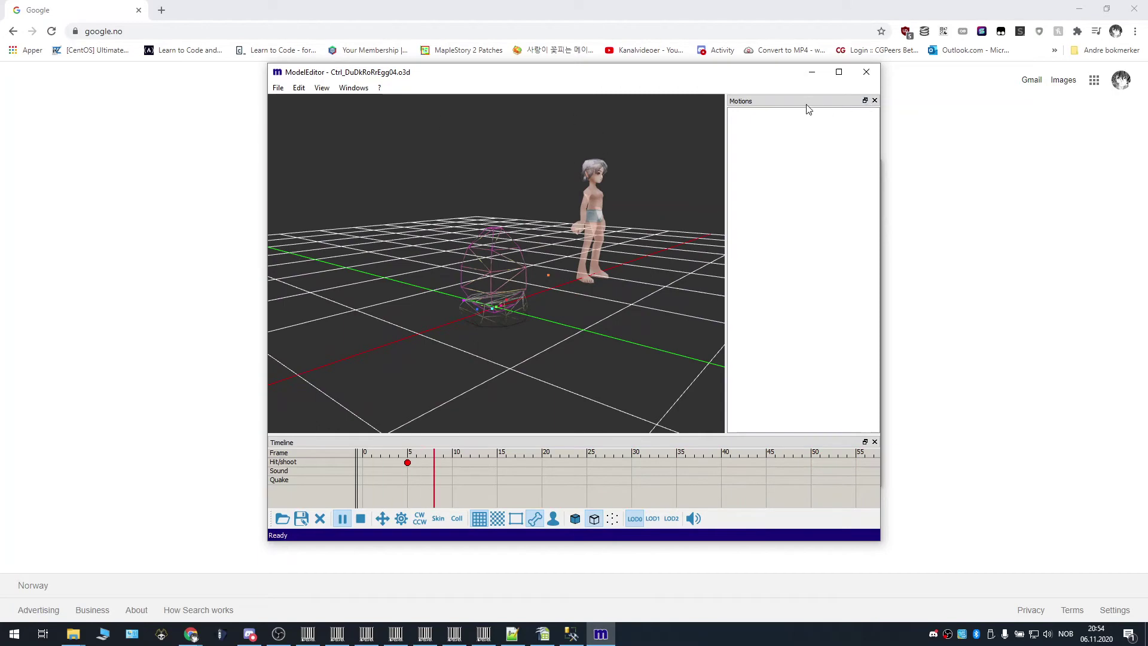
Close ModelEditor and select GUIEditor.exe in the ATools v1_2 folder.
click(875, 72)
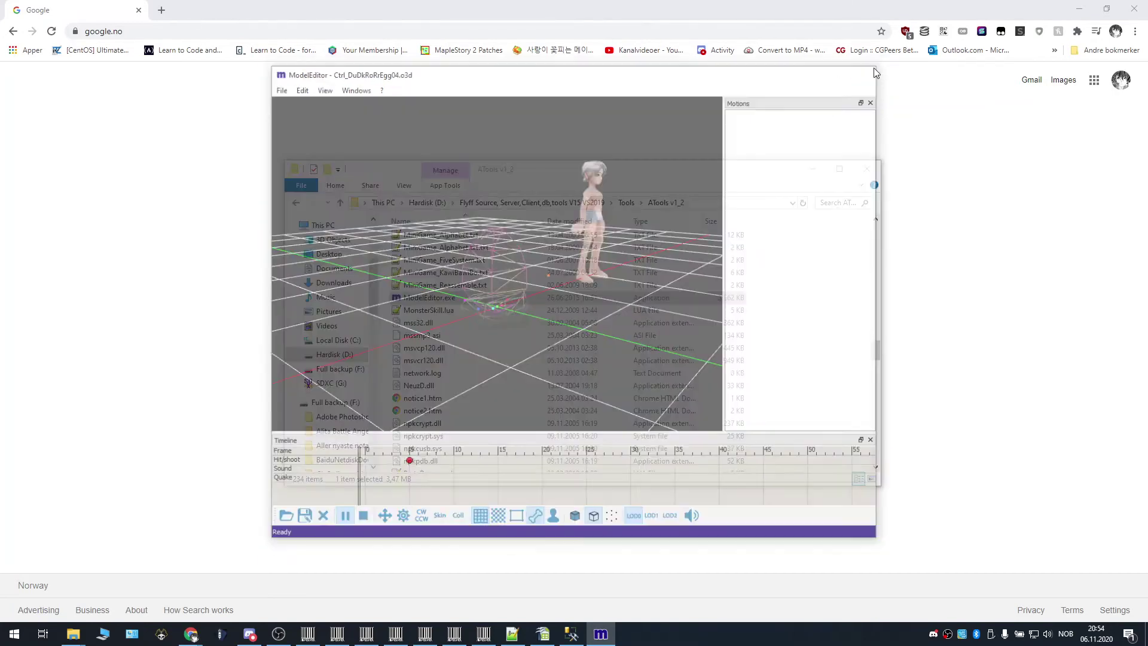
scroll(582, 296, up, 3)
scroll(582, 296, up, 3)
scroll(581, 297, up, 3)
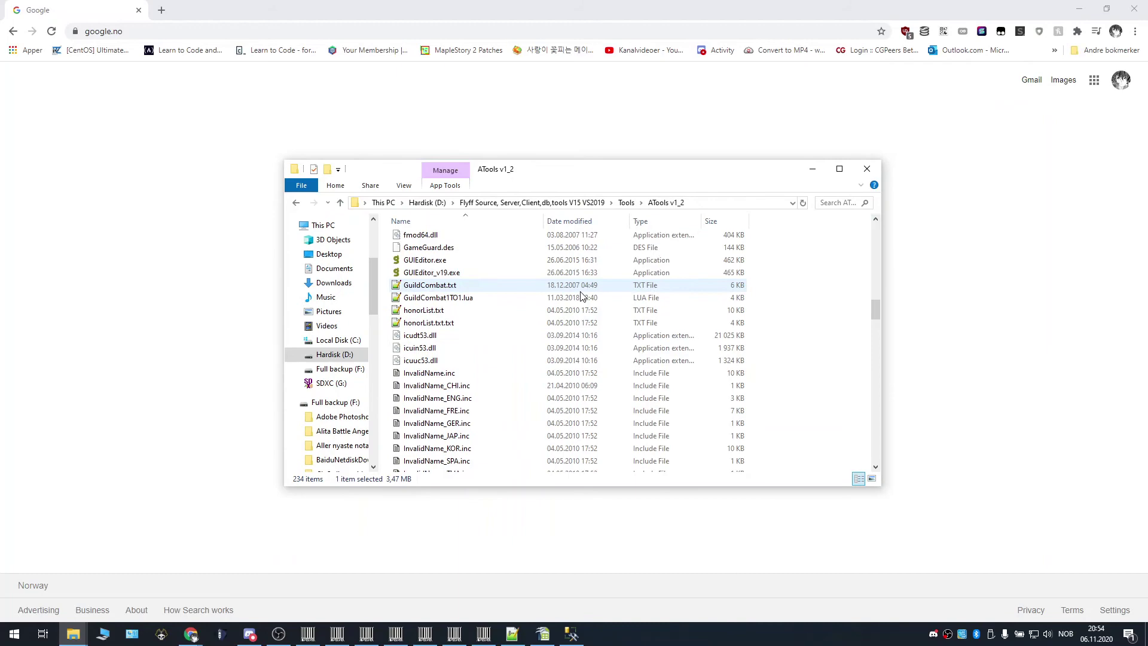
scroll(581, 297, up, 3)
scroll(582, 296, up, 3)
scroll(581, 296, up, 2)
scroll(582, 296, down, 5)
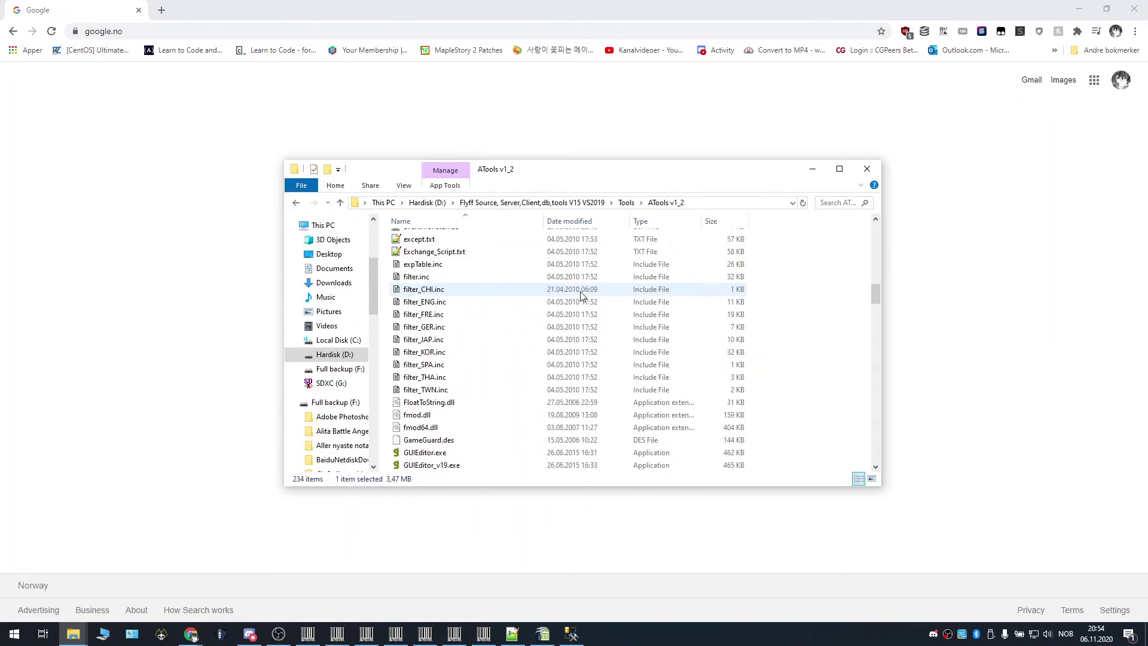
scroll(582, 291, down, 3)
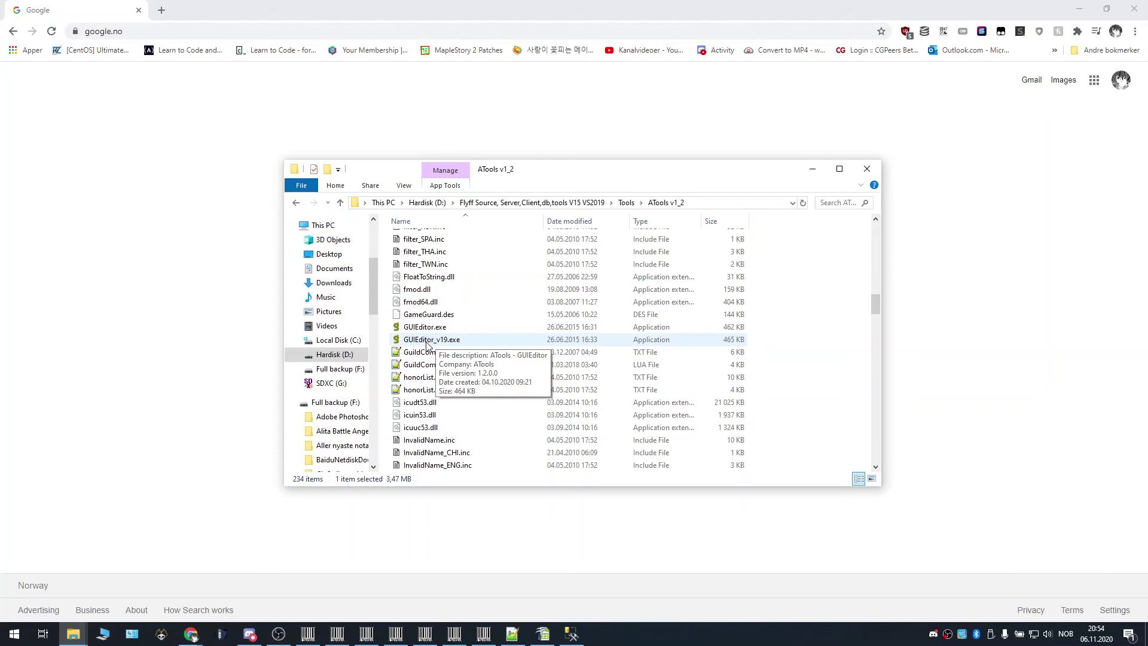
click(414, 331)
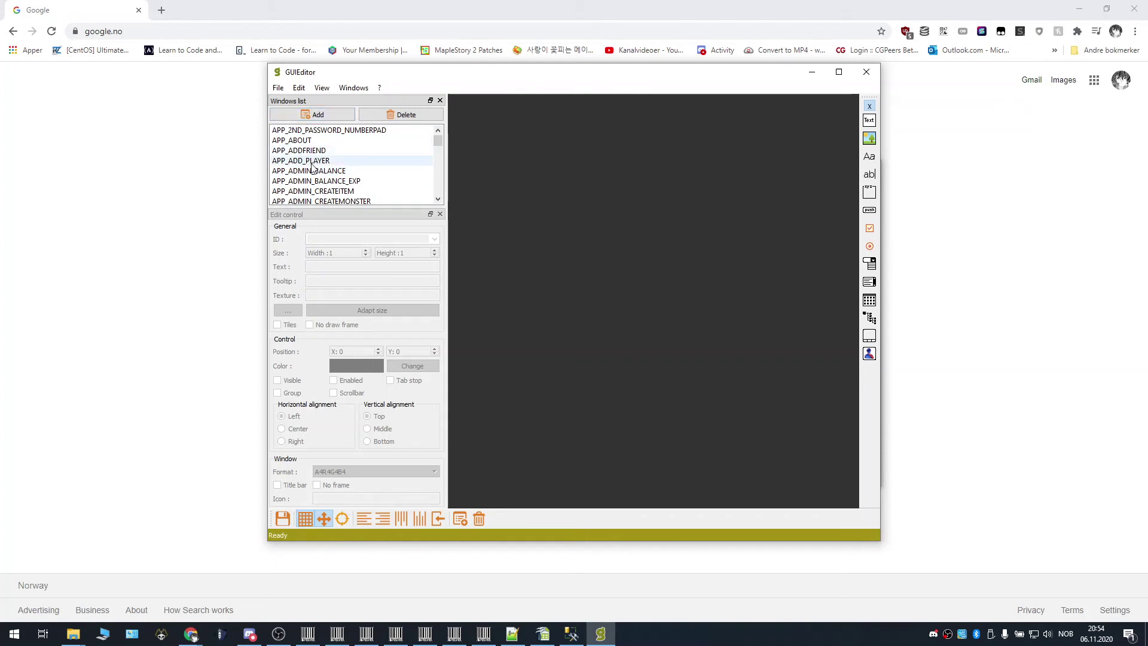
Open APP_ADMIN_BALANCE_EXP and nudge WIDC_BUTTON2 and WIDC_EDIT1 slightly lower.
click(328, 184)
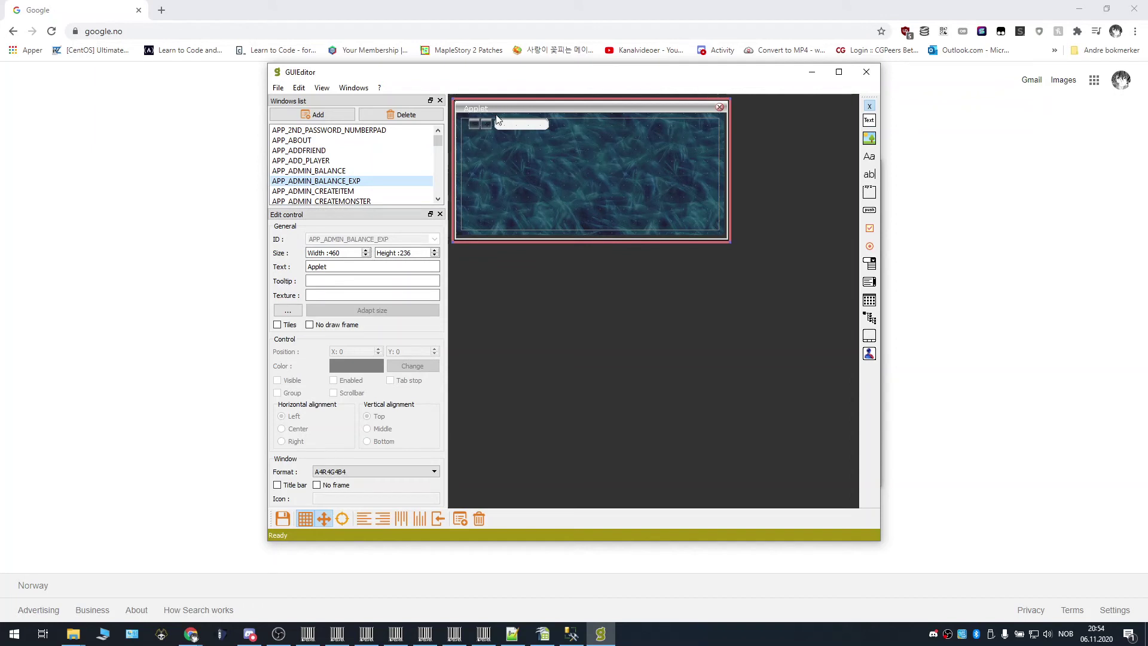
click(485, 126)
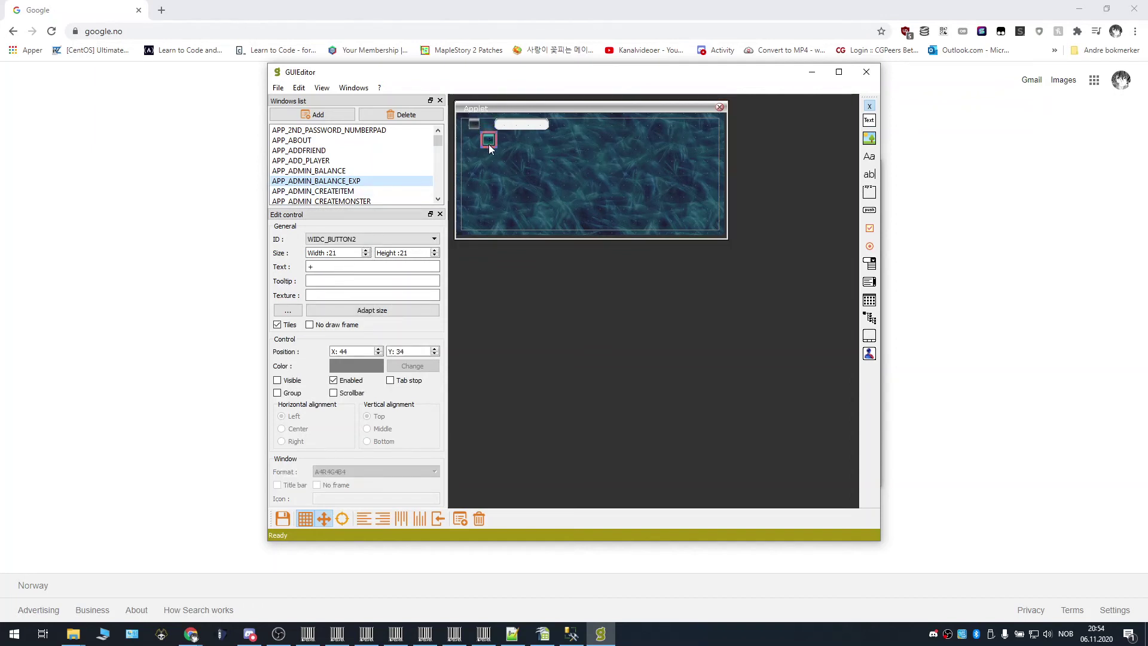
drag(488, 144, 516, 131)
click(482, 127)
click(502, 126)
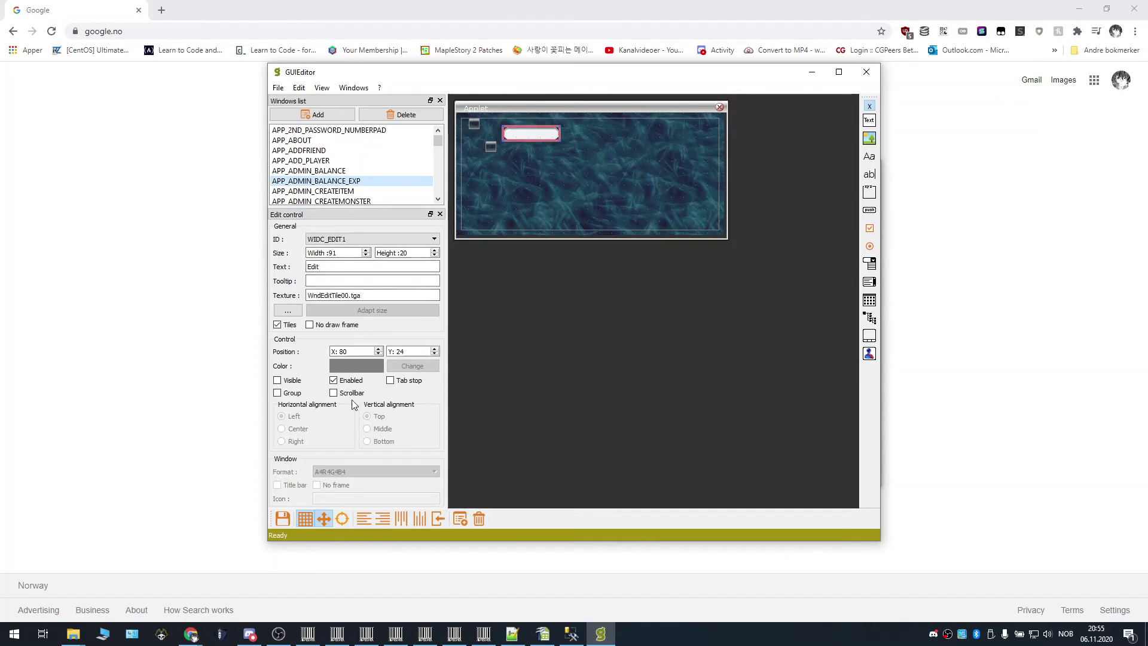
Enable Scrollbar and Tab stop on WIDC_EDIT1, briefly visiting APP_ADMIN_CREATEITEM.
click(334, 393)
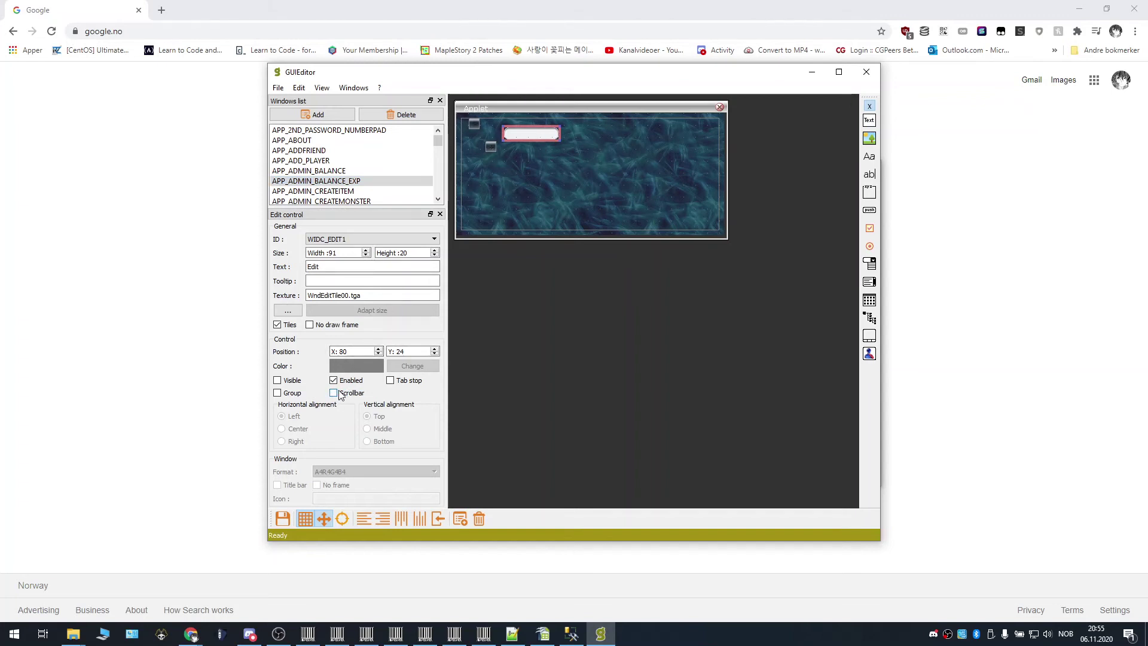
click(334, 266)
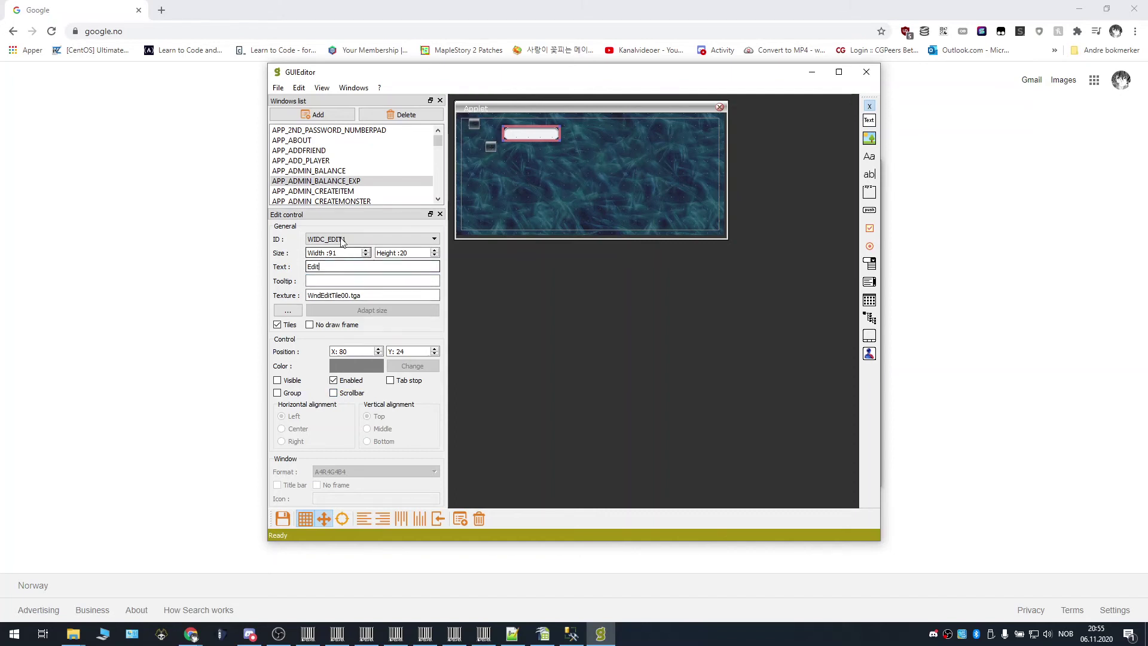
click(323, 198)
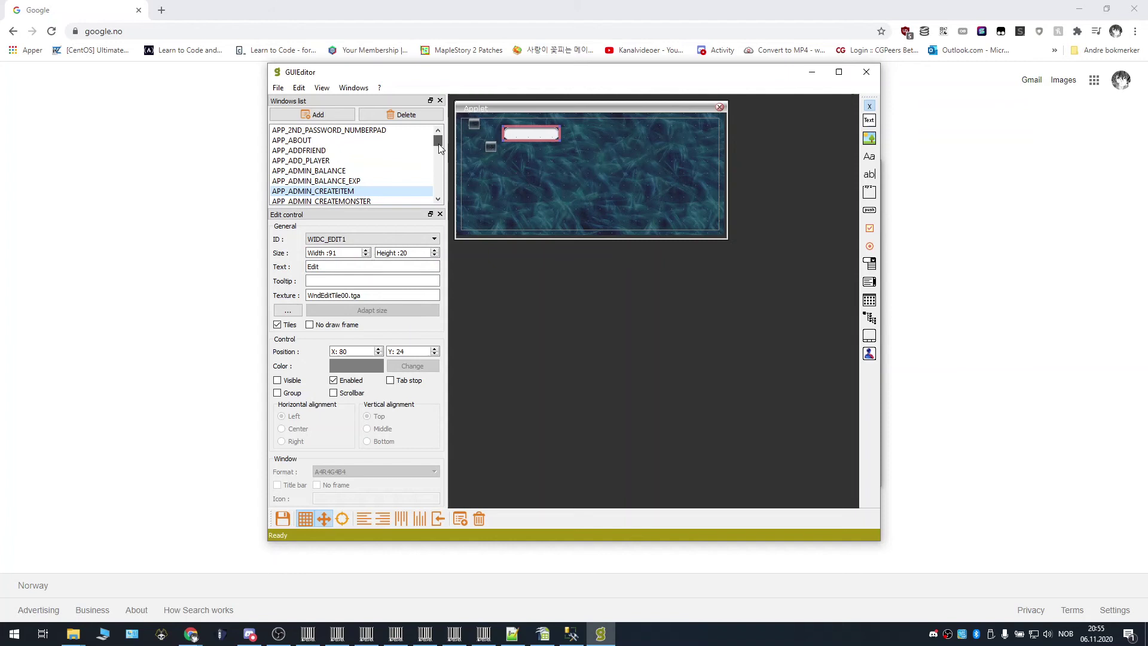
mouse_move(439, 145)
mouse_down()
mouse_move(441, 202)
mouse_move(440, 135)
mouse_up()
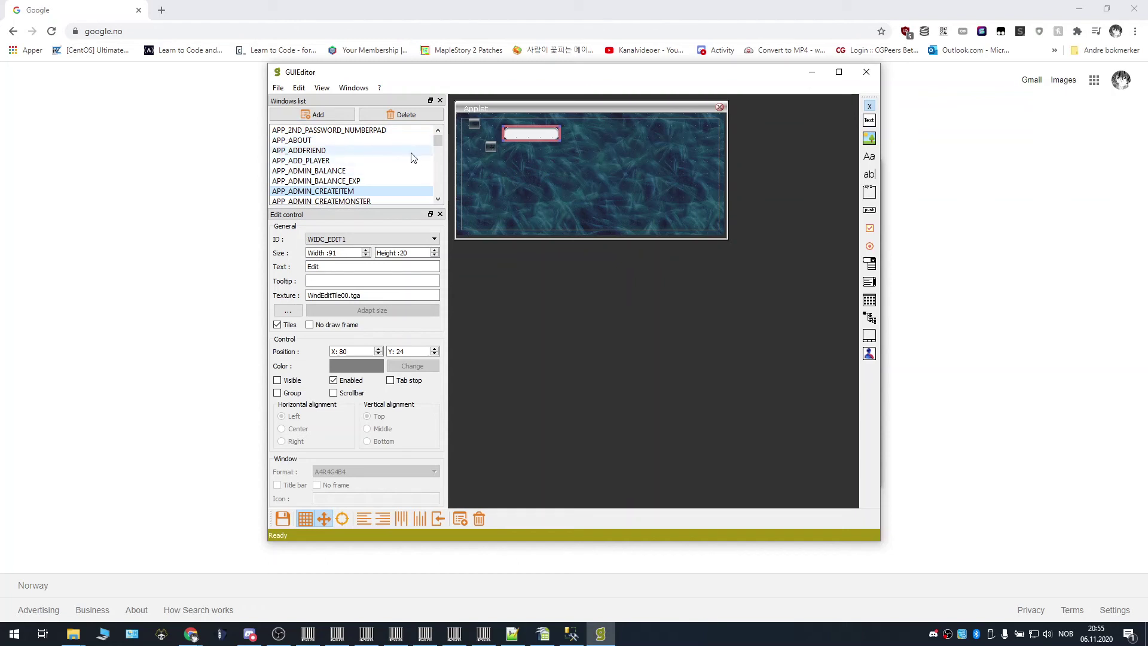
drag(436, 143, 444, 134)
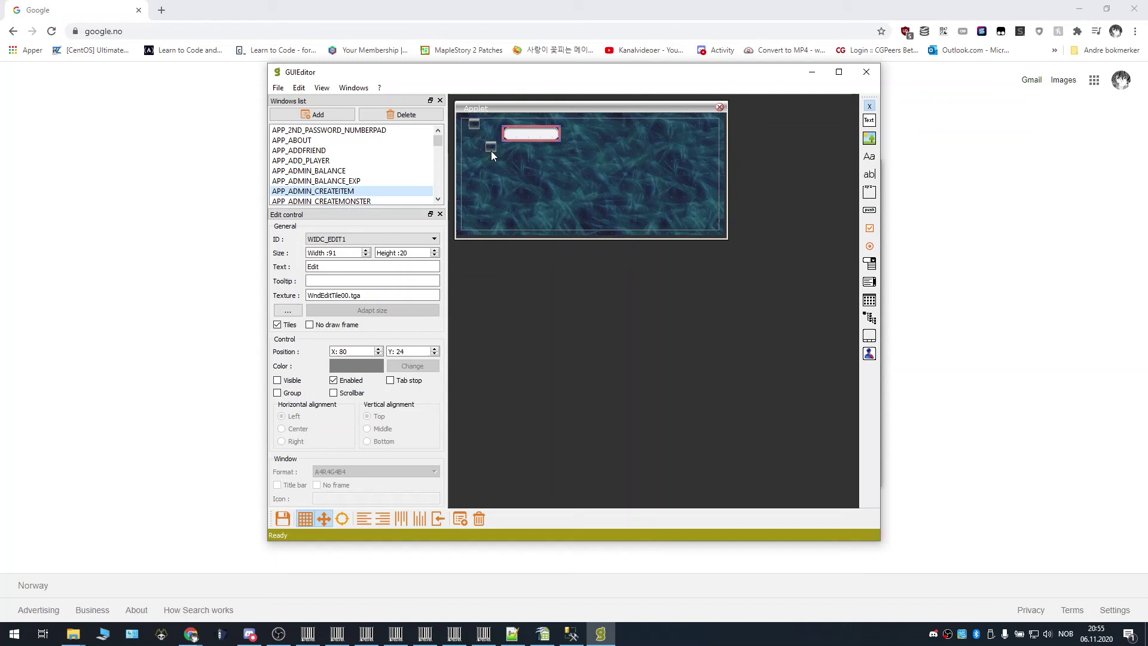
mouse_move(438, 140)
mouse_down()
mouse_move(441, 194)
mouse_move(439, 136)
mouse_up()
click(391, 383)
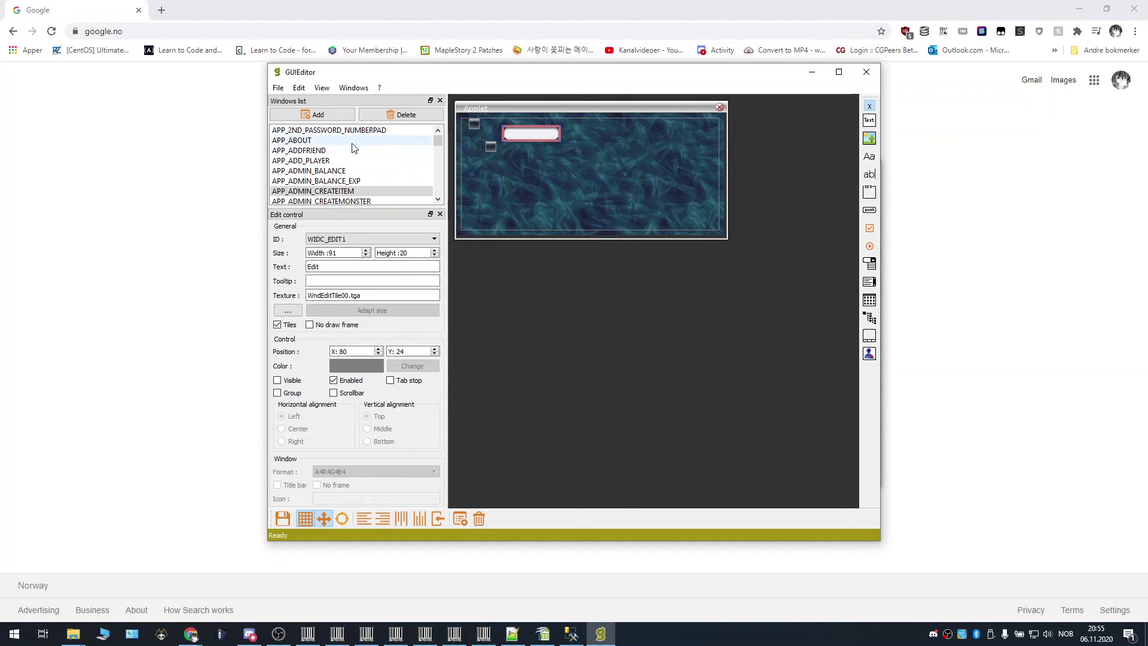
Close the GUIEditor window to return to File Explorer.
click(866, 72)
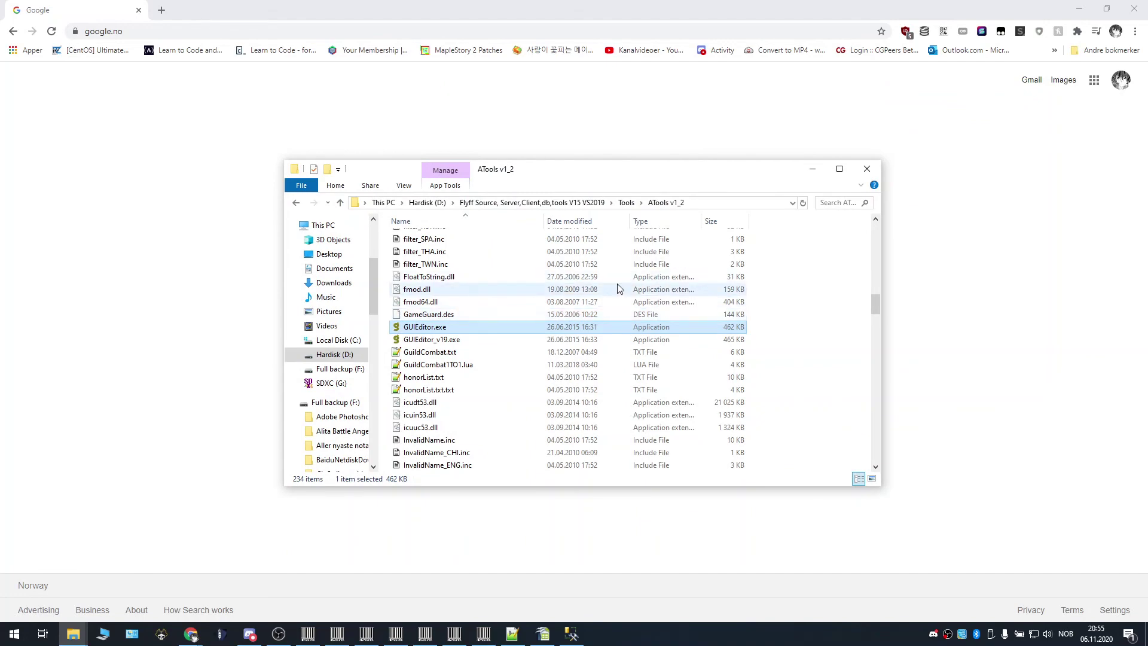
scroll(617, 289, up, 5)
scroll(617, 289, up, 5)
scroll(617, 289, up, 3)
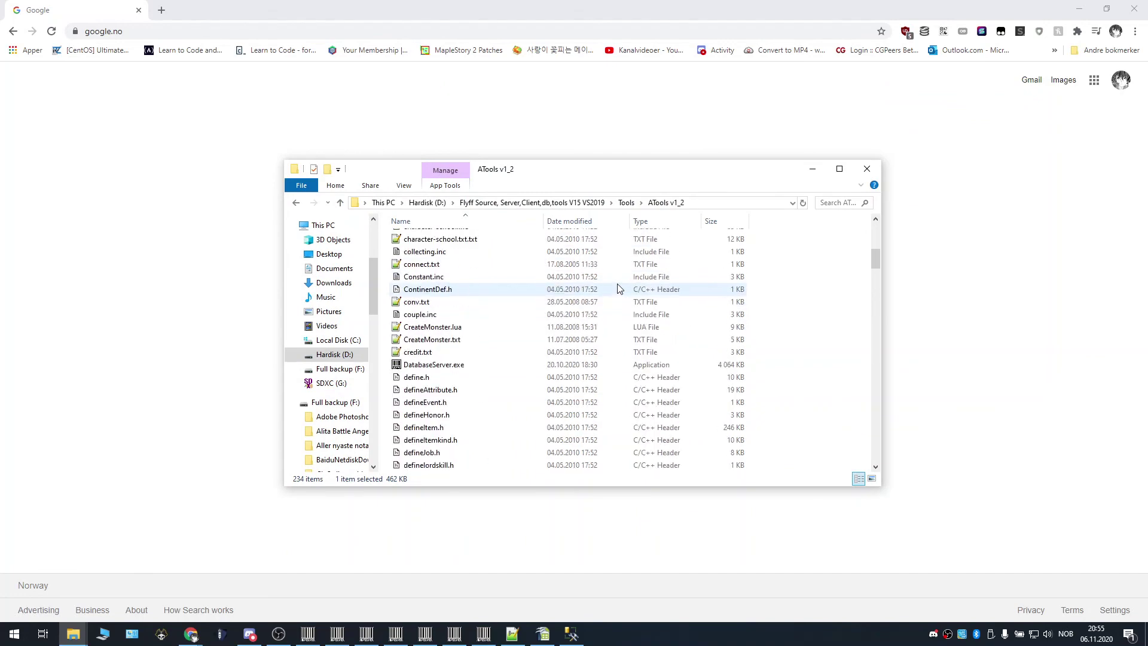
scroll(618, 289, up, 7)
scroll(602, 304, down, 7)
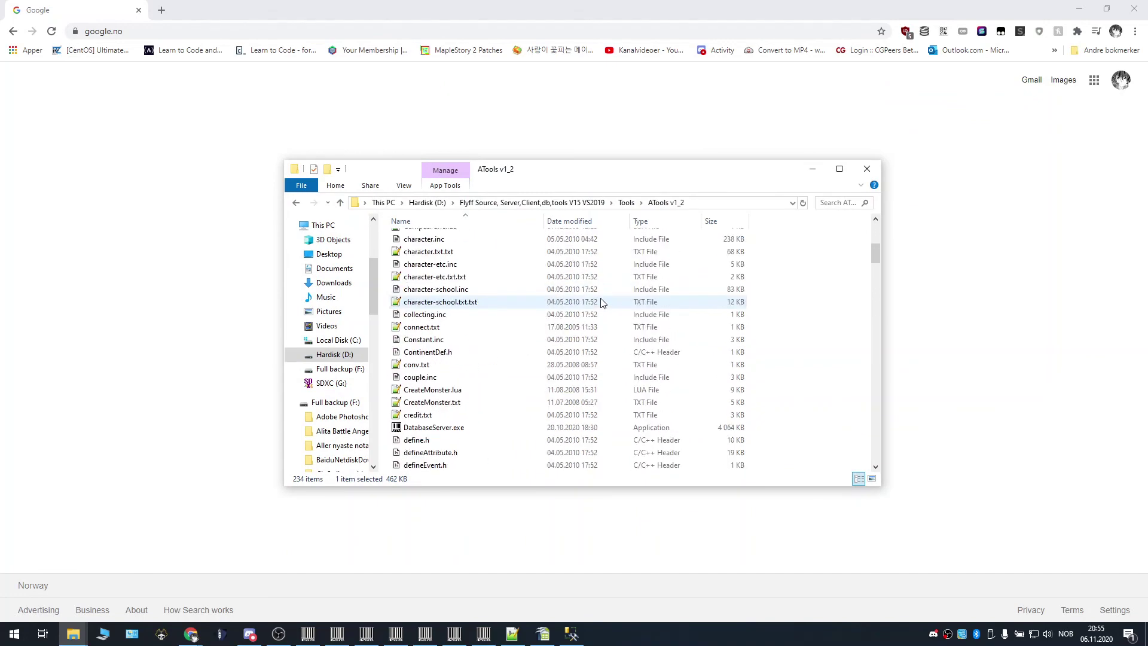
scroll(601, 303, down, 4)
scroll(619, 318, down, 2)
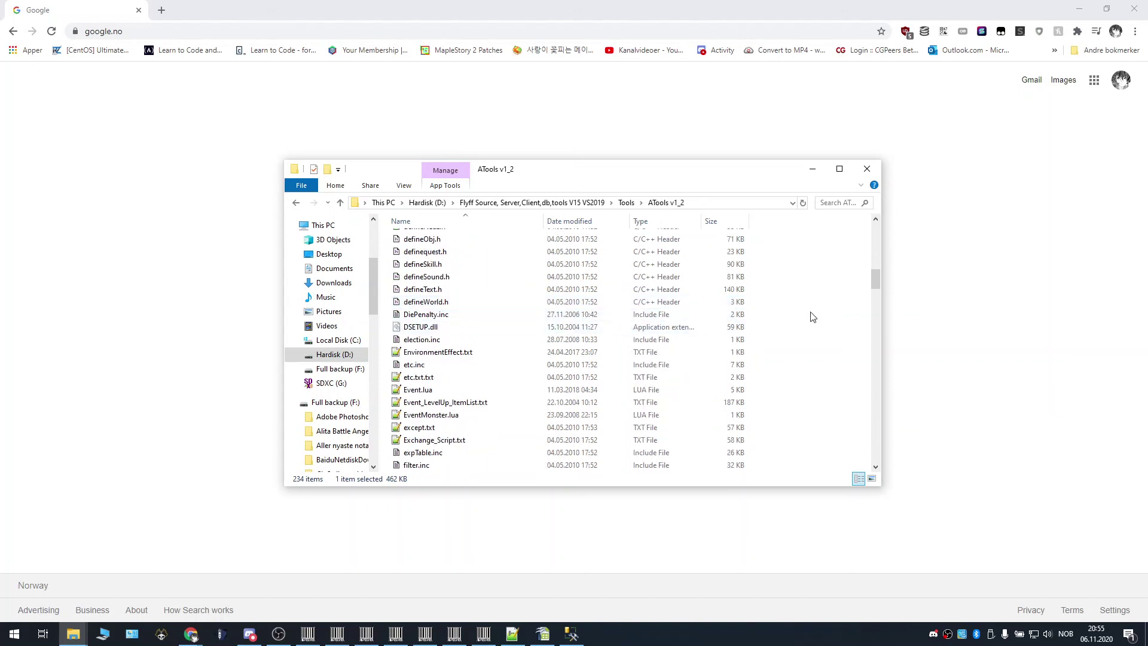